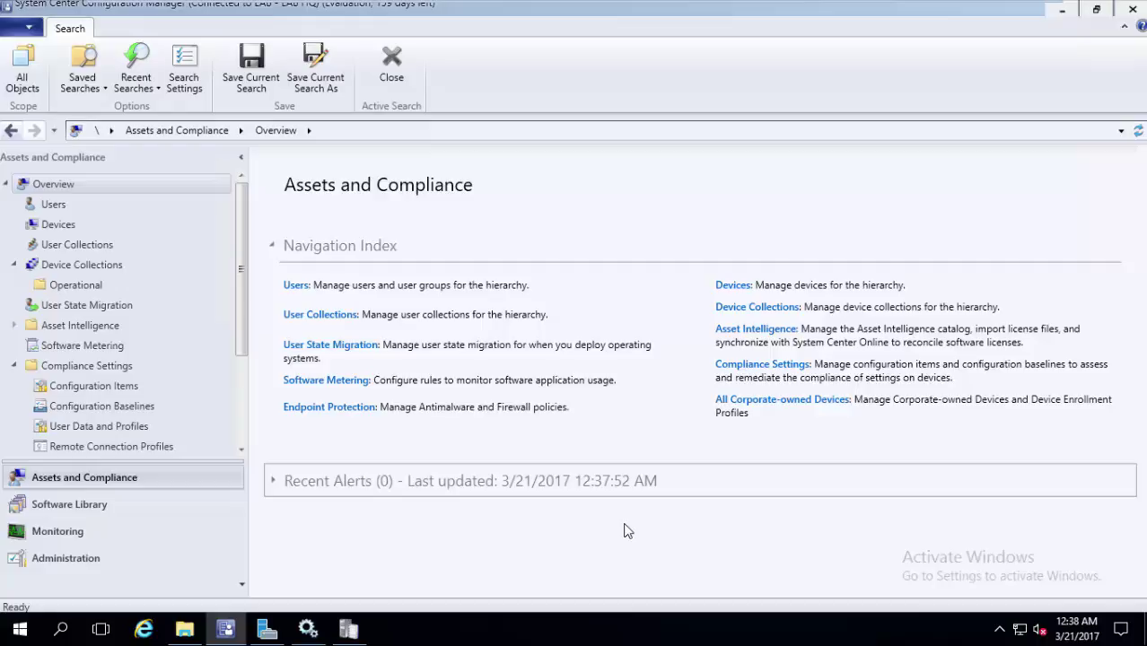
# Step: Bring up the Configuration Manager setup splash screen and review its System Center Updates Publisher download option
pyautogui.moveTo(658, 2)
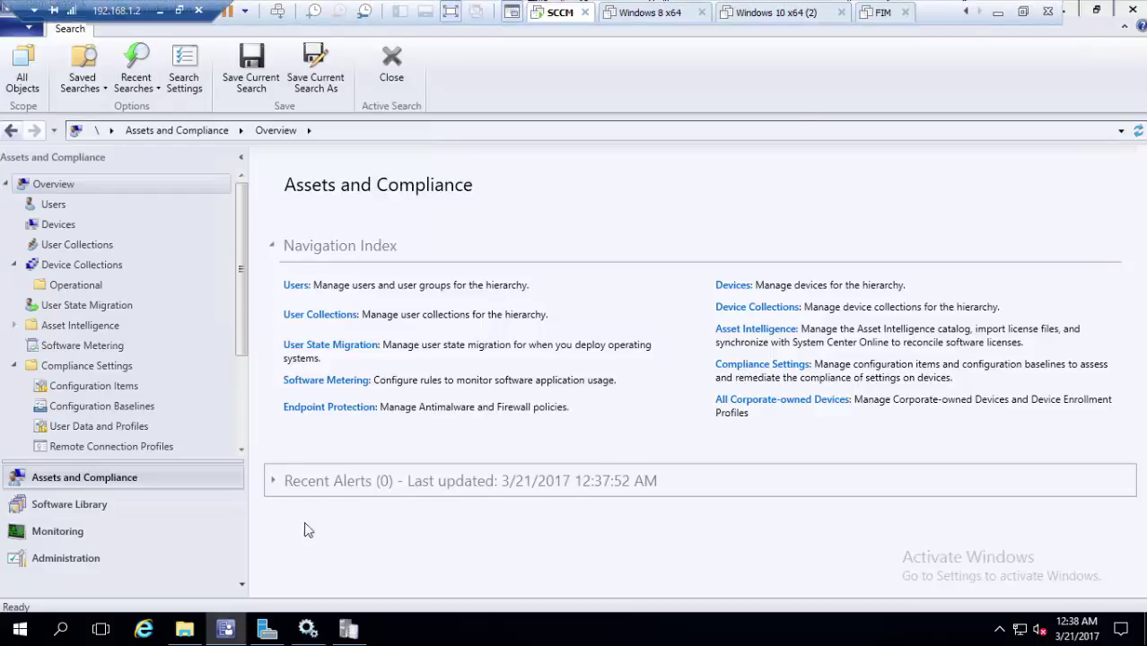
pyautogui.click(196, 631)
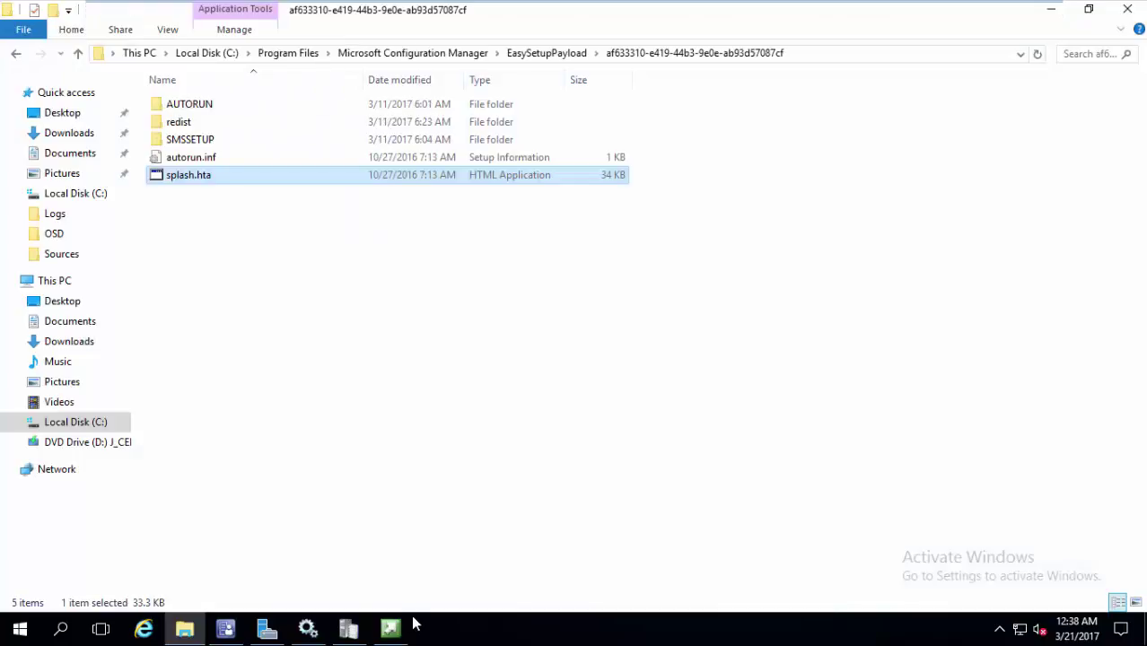
pyautogui.click(401, 631)
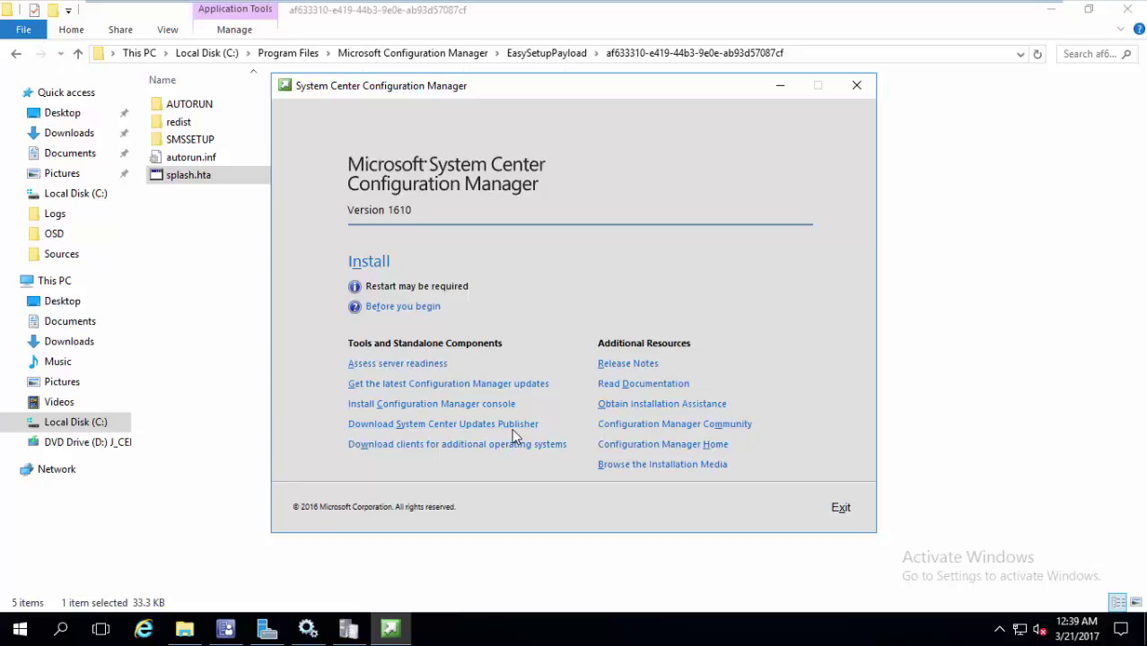
# Step: Browse to C:\Sources in File Explorer and select SystemCenterUpdatesPublisher.msi
pyautogui.click(213, 356)
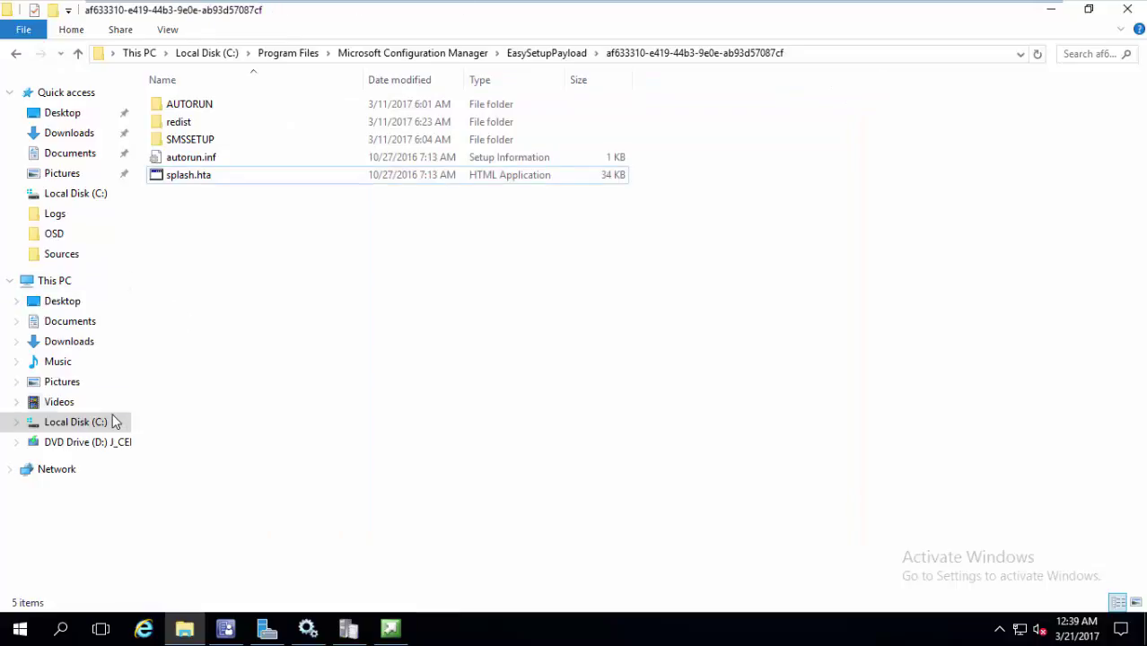
pyautogui.click(112, 421)
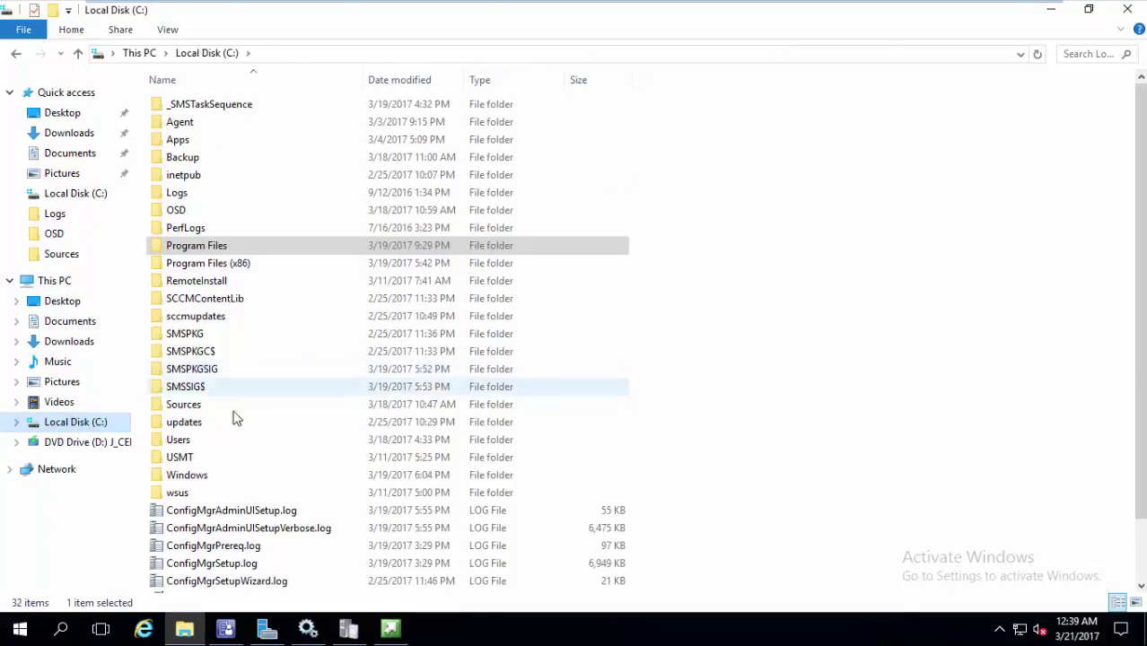
pyautogui.click(233, 408)
pyautogui.doubleClick(233, 411)
pyautogui.click(264, 167)
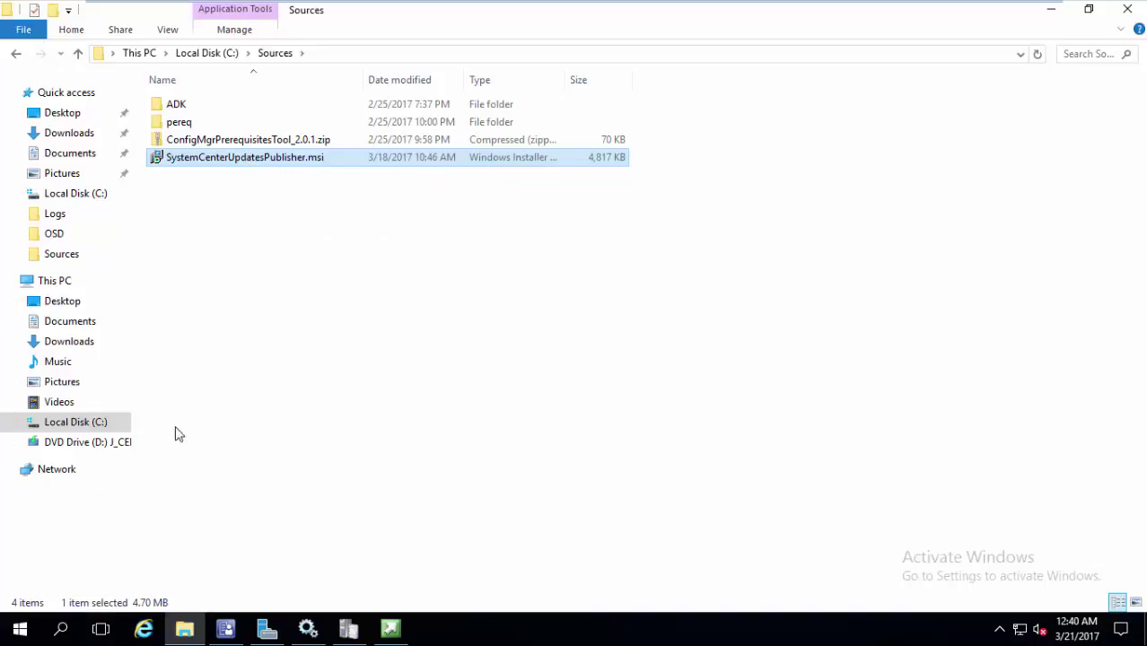
# Step: Search for regedit and launch Registry Editor, moving its window clear of the Sources file list
pyautogui.click(36, 630)
pyautogui.write('r')
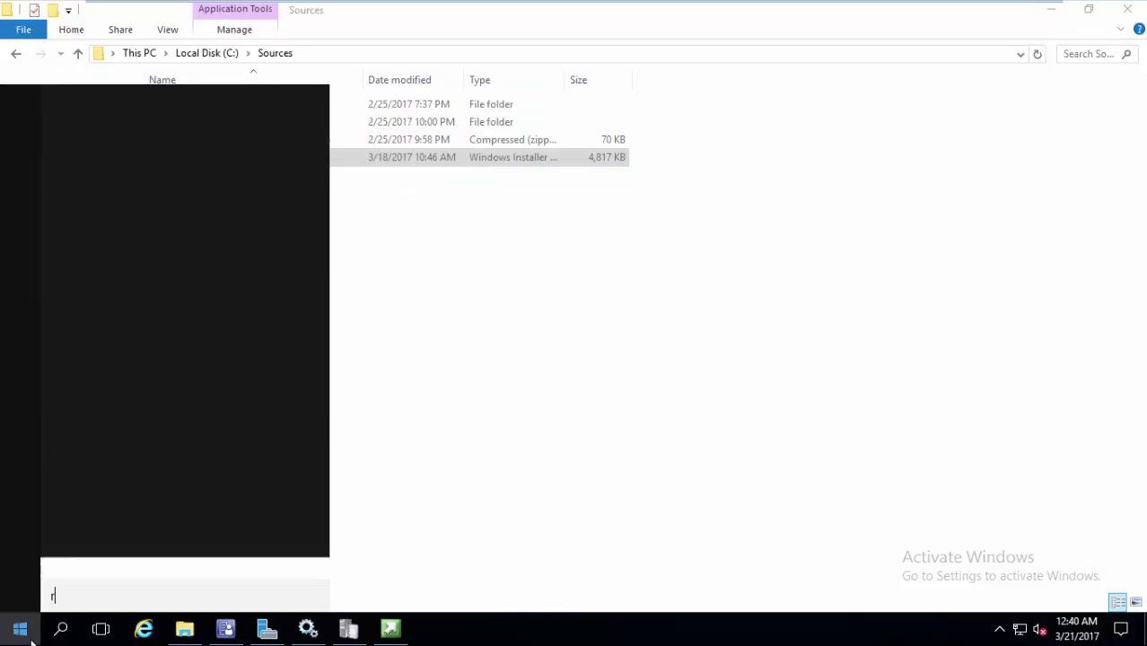
pyautogui.write('egedir')
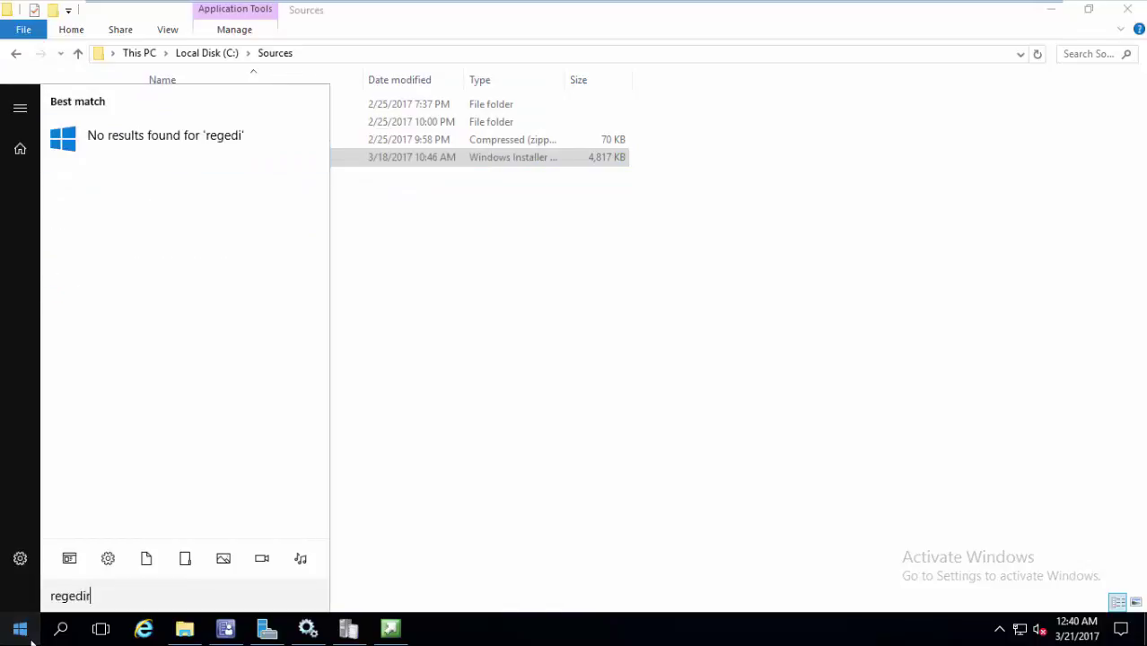
pyautogui.press('BackSpace')
pyautogui.write('t')
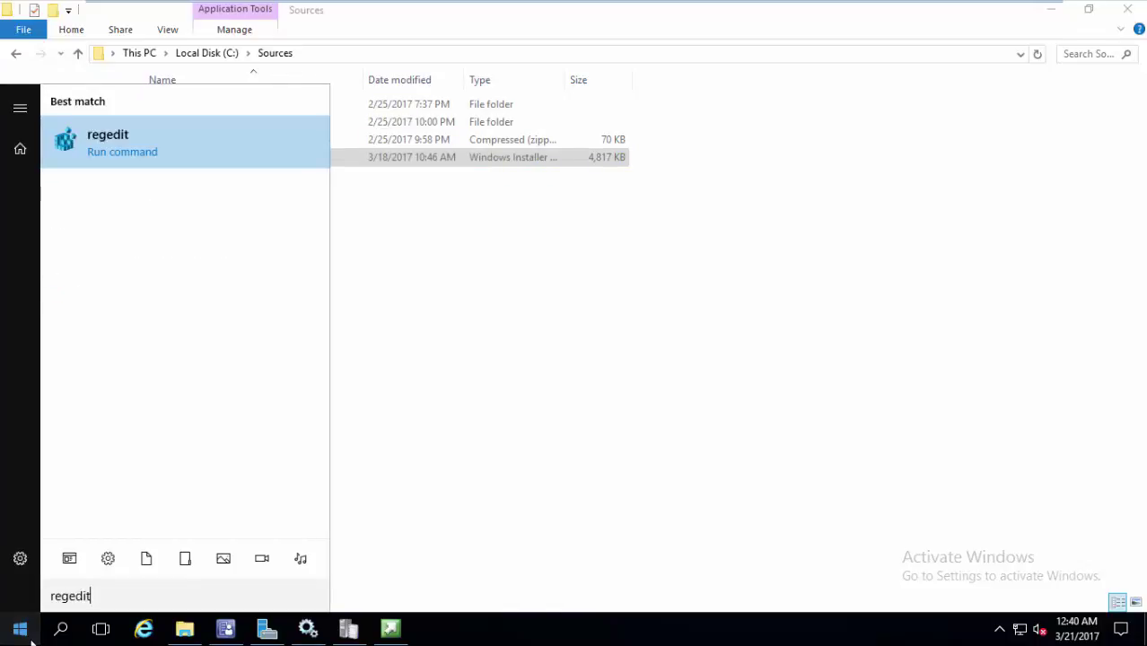
pyautogui.click(136, 137)
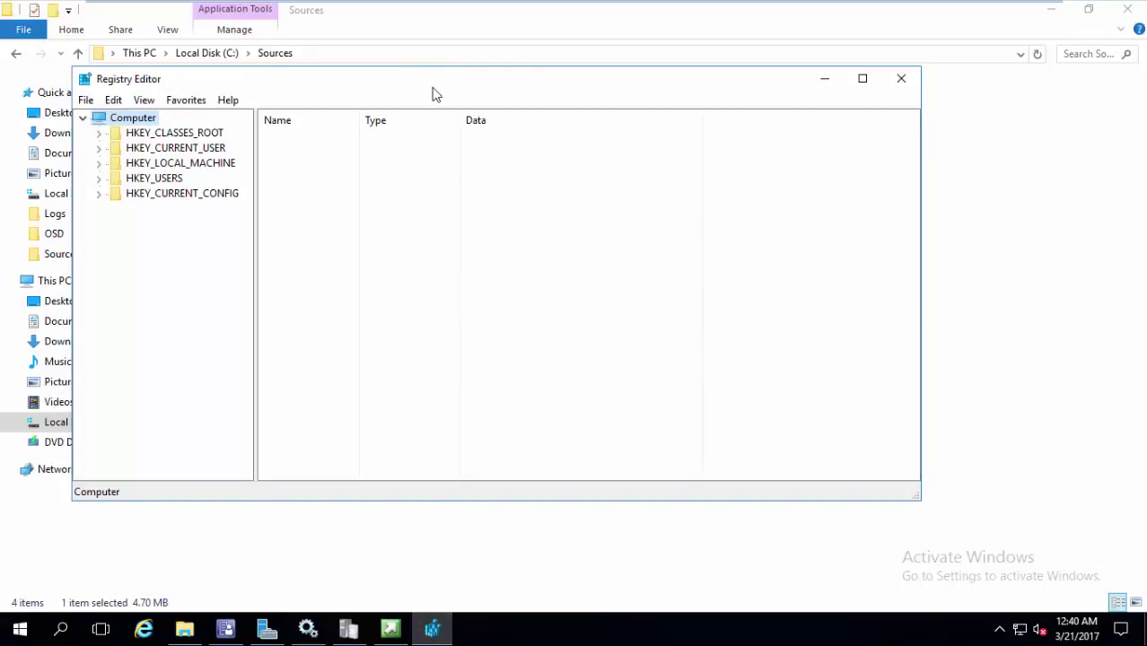
pyautogui.moveTo(437, 83); pyautogui.dragTo(636, 161)
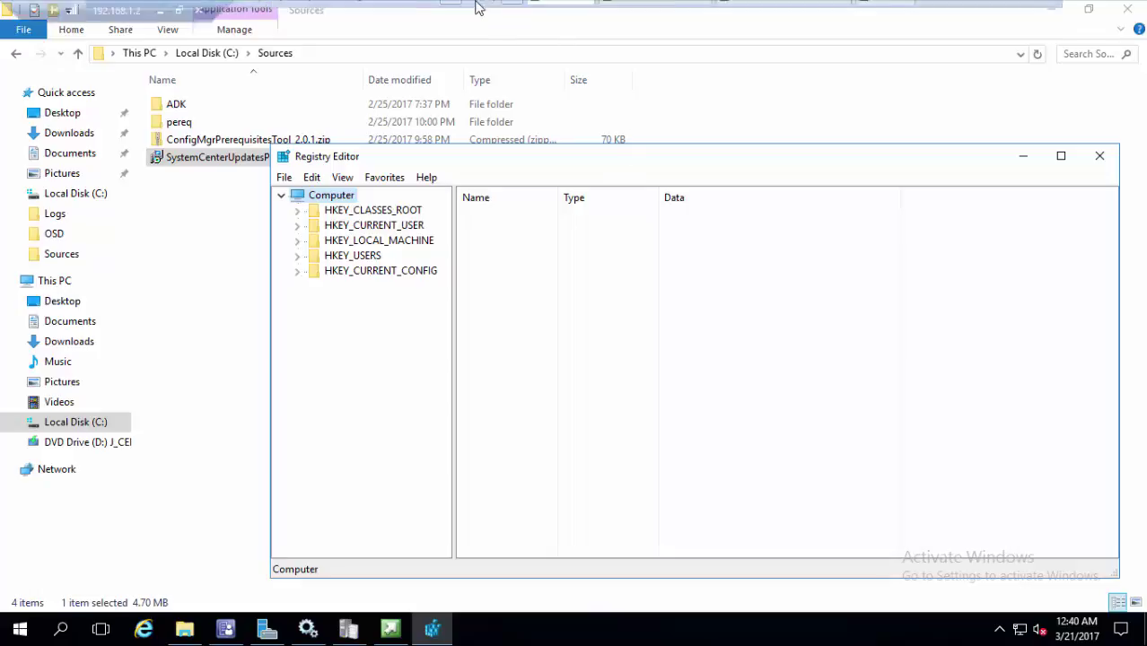
# Step: Open the registry key HKEY_LOCAL_MACHINE\SOFTWARE\Microsoft\Update Services\Server\Setup and maximize the Registry Editor window
pyautogui.click(302, 239)
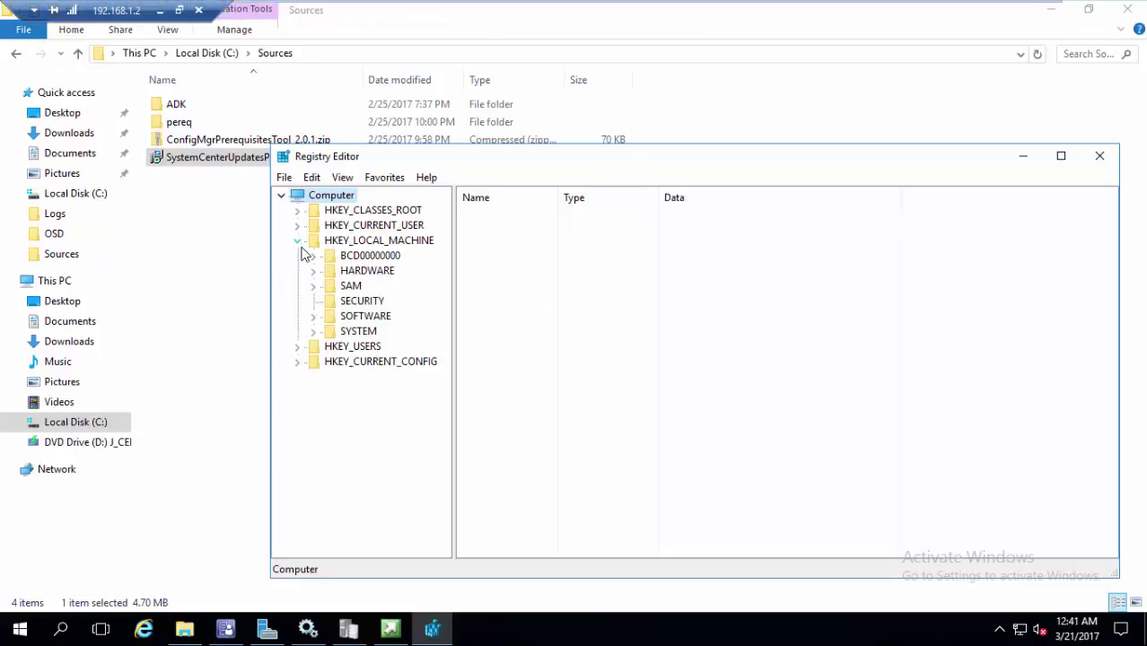
pyautogui.click(317, 318)
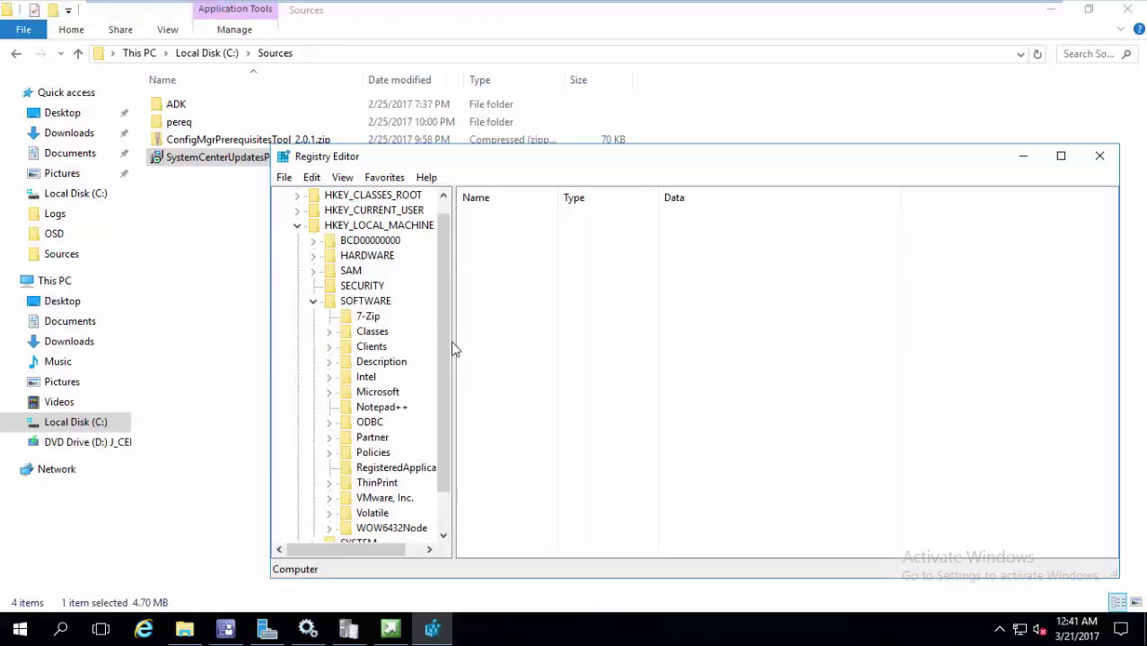
pyautogui.moveTo(447, 363); pyautogui.dragTo(448, 392)
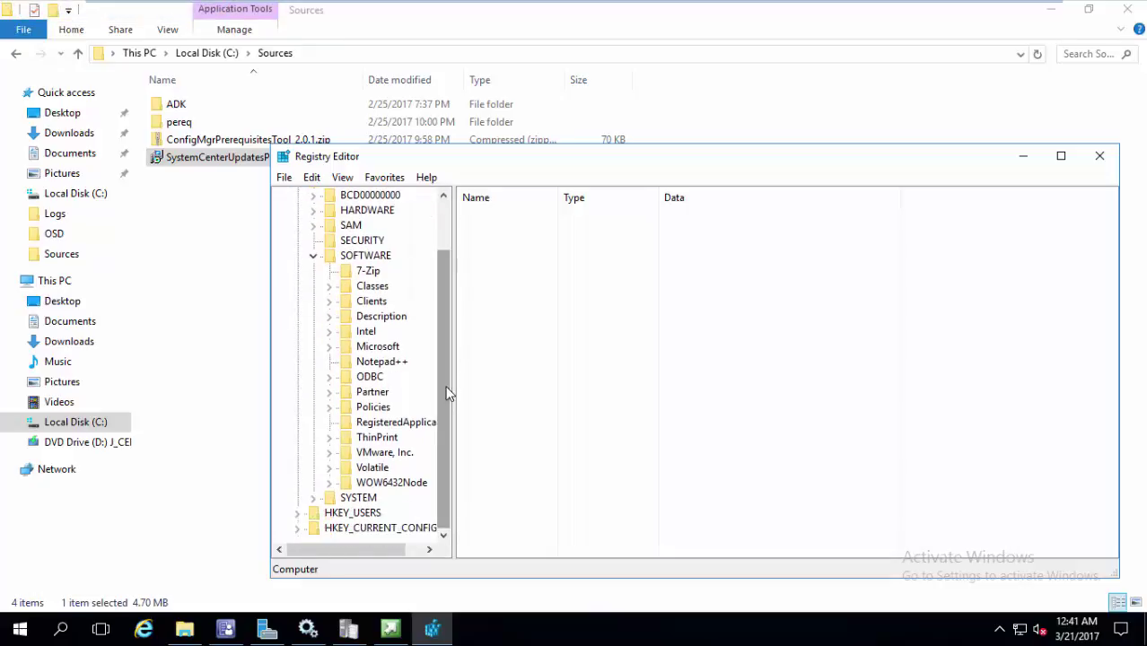
pyautogui.click(331, 347)
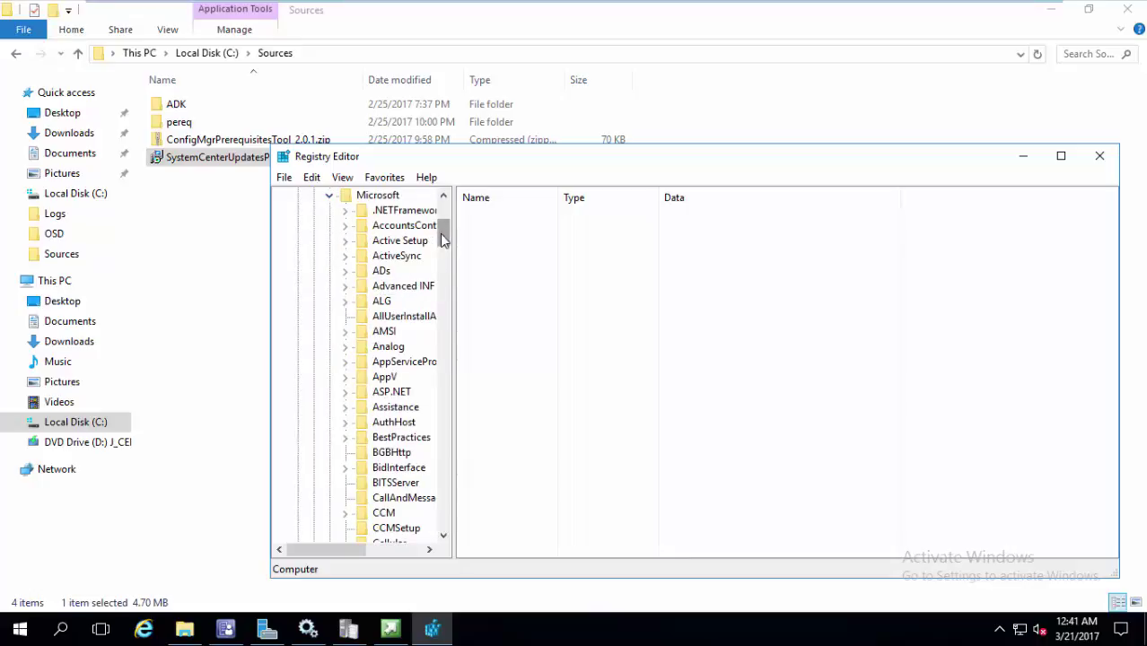
pyautogui.moveTo(441, 230)
pyautogui.mouseDown()
pyautogui.moveTo(460, 318)
pyautogui.moveTo(457, 483)
pyautogui.mouseUp()
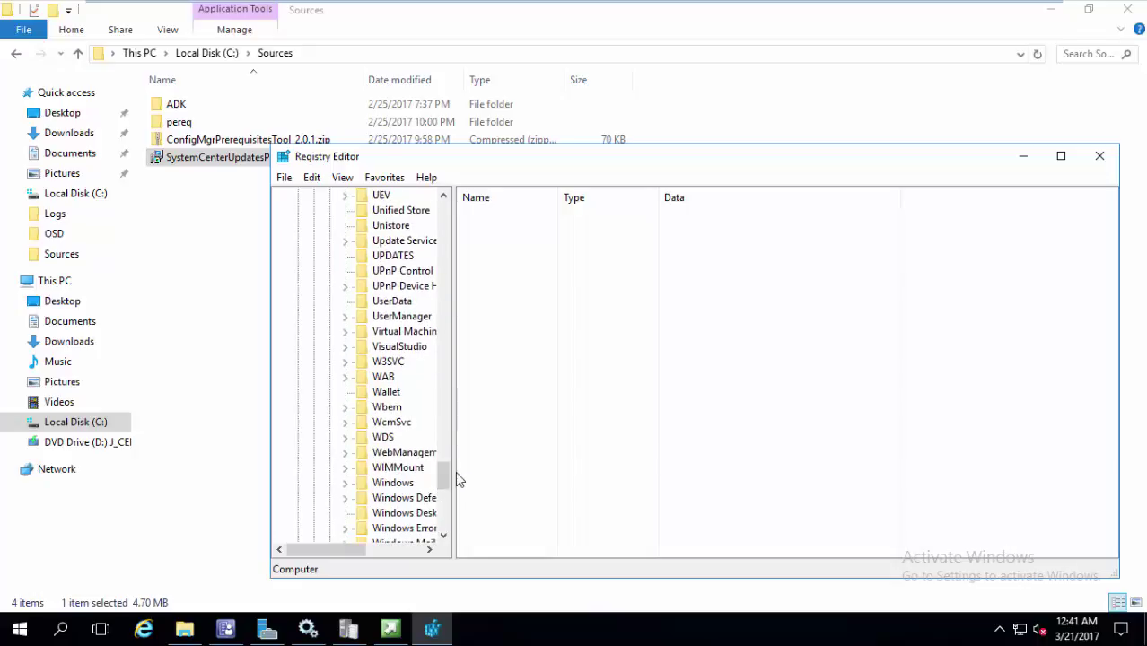
pyautogui.click(400, 244)
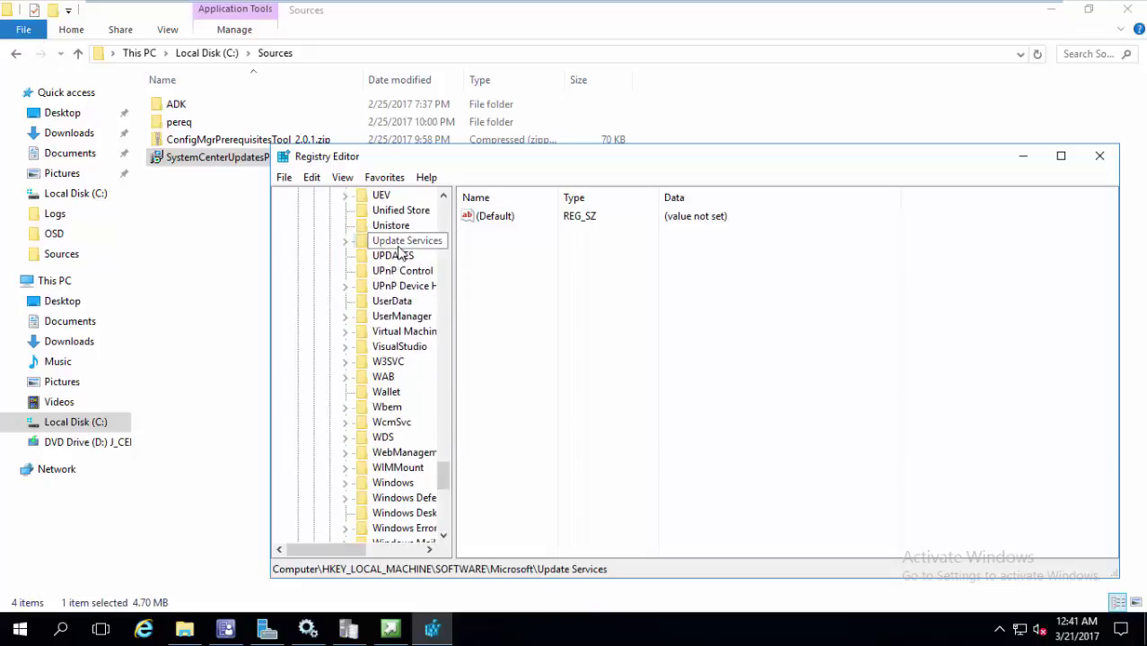
pyautogui.click(346, 240)
pyautogui.click(380, 256)
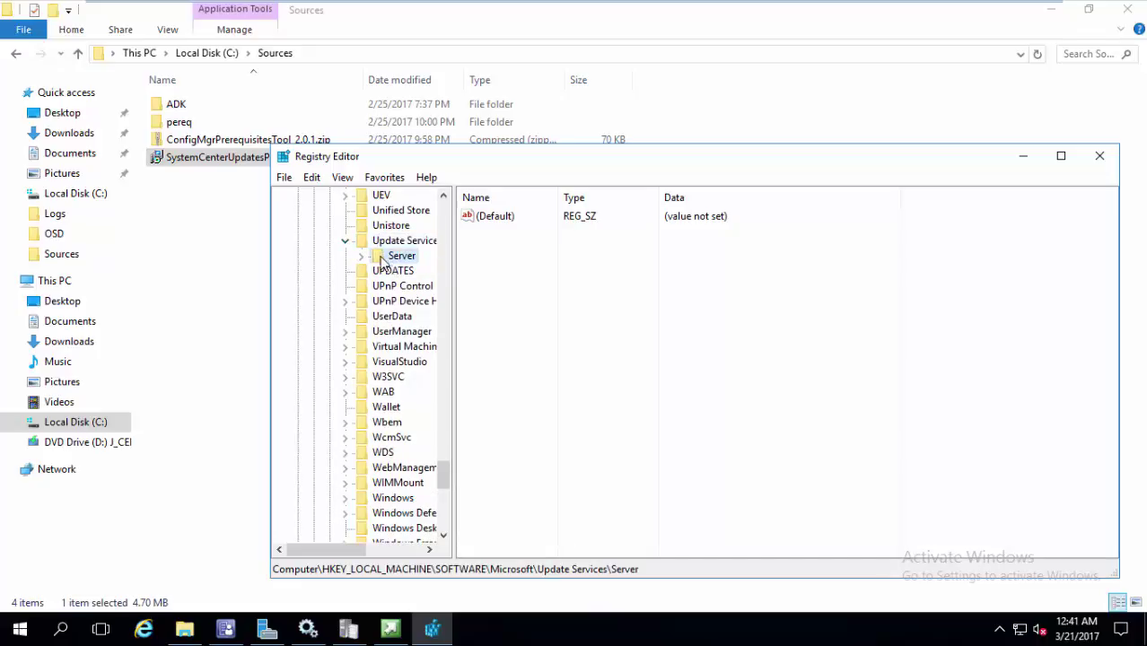
pyautogui.click(361, 256)
pyautogui.click(415, 271)
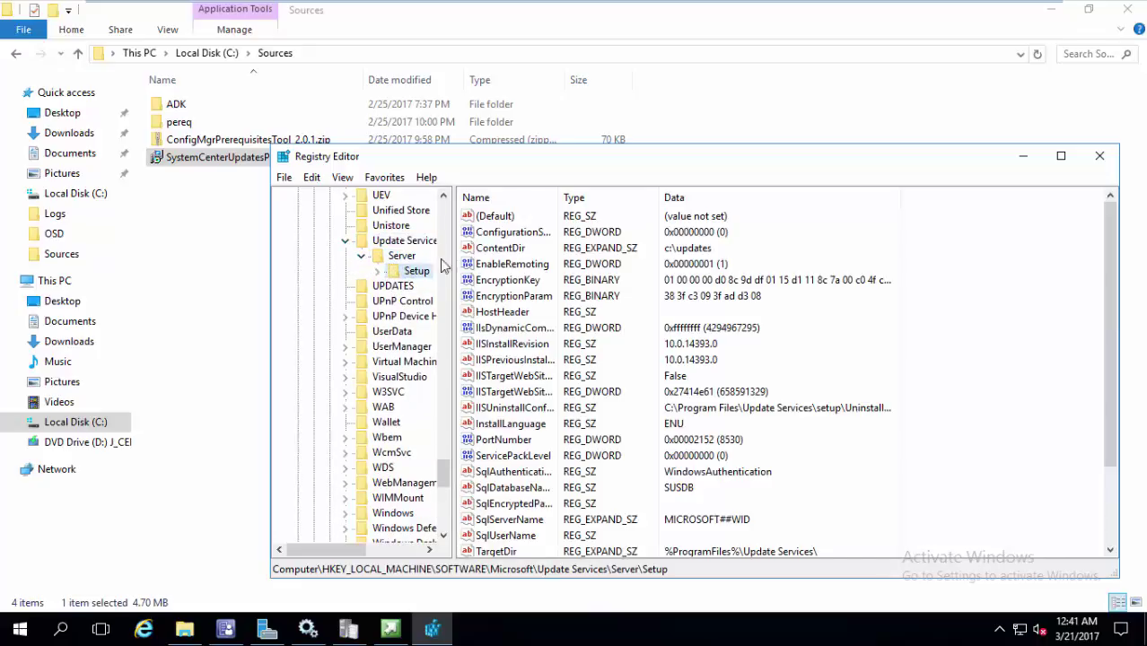
pyautogui.doubleClick(542, 161)
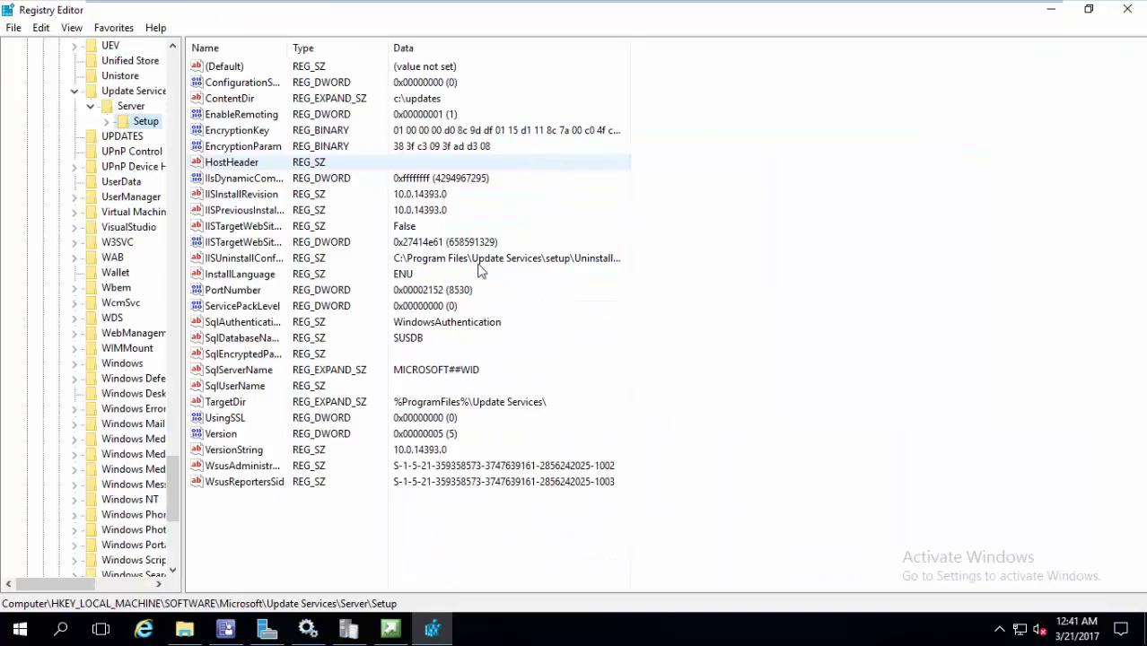
# Step: Set the VersionString value of the Setup key to 6.3.9600.17477 and minimize Registry Editor
pyautogui.click(427, 450)
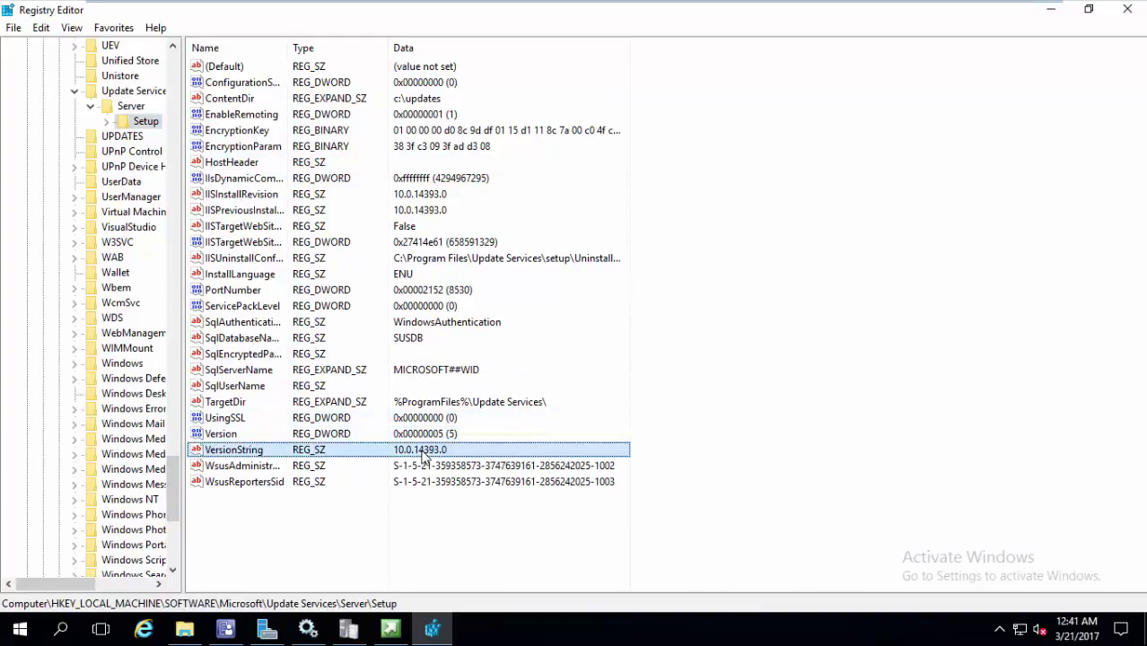
pyautogui.doubleClick(496, 447)
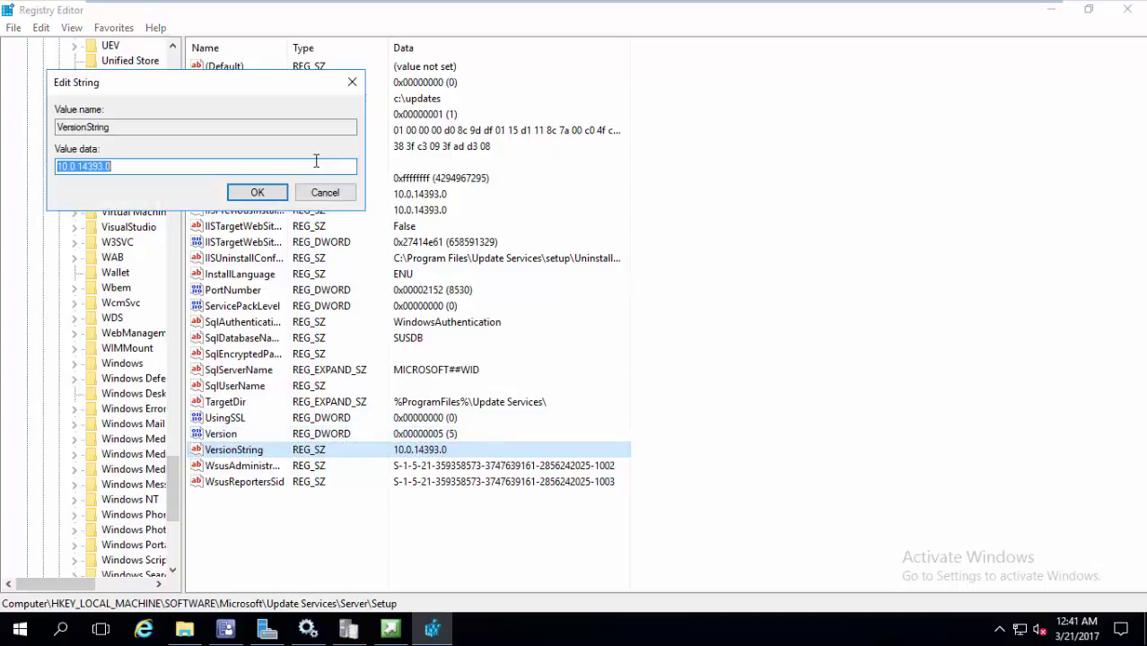
pyautogui.write('6.3.9600.17477')
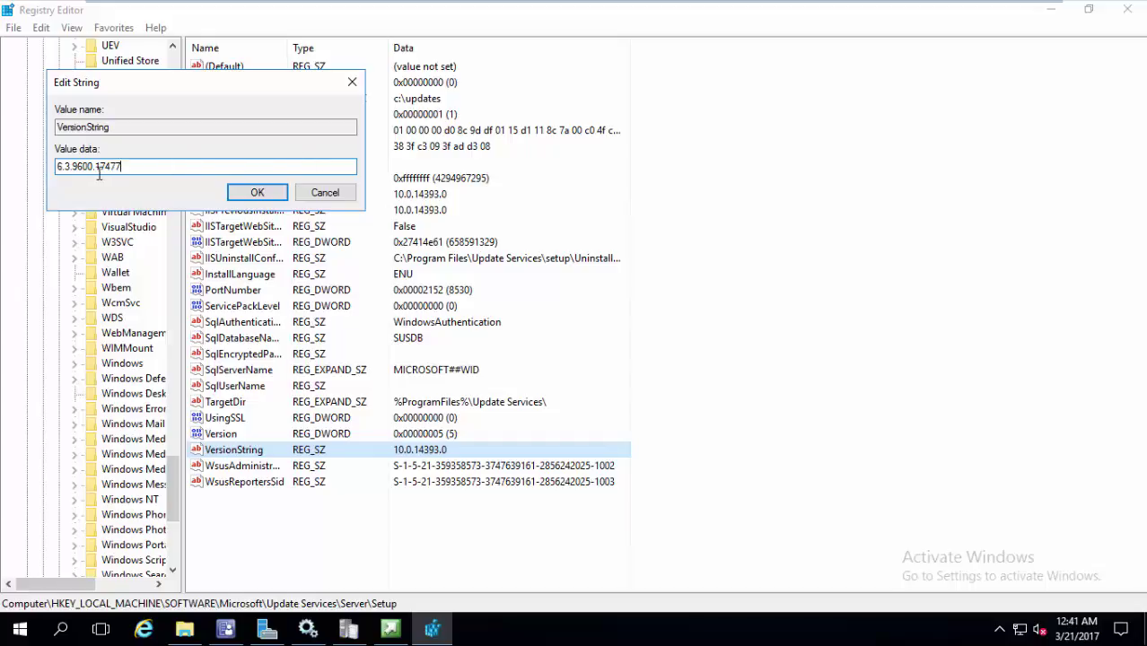
pyautogui.click(255, 191)
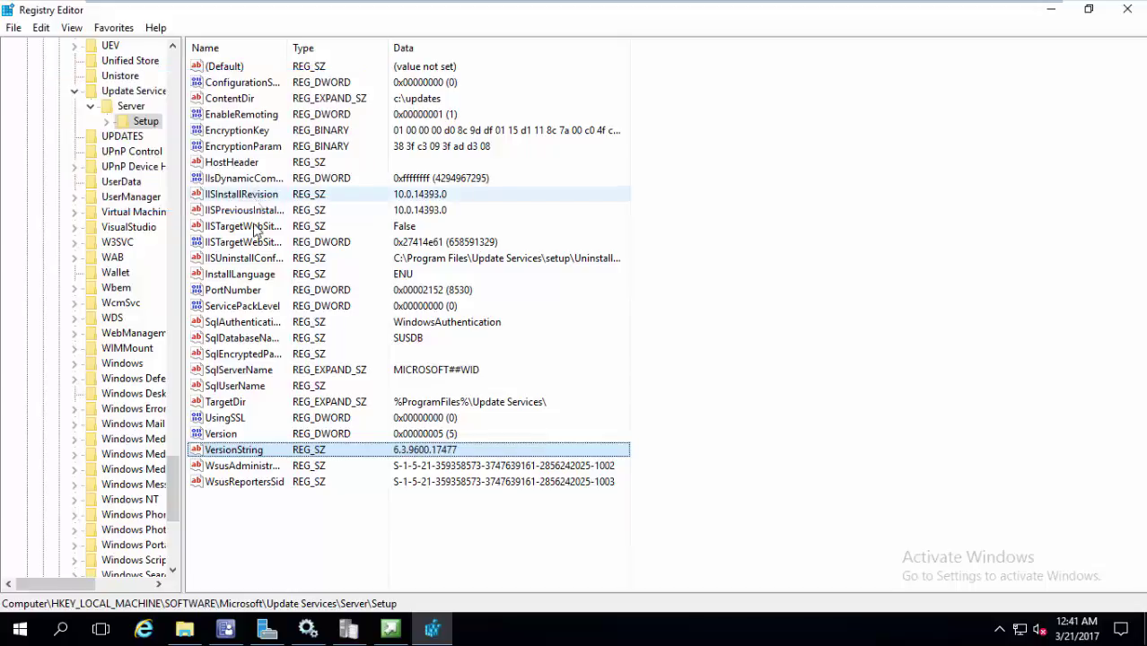
pyautogui.click(1048, 11)
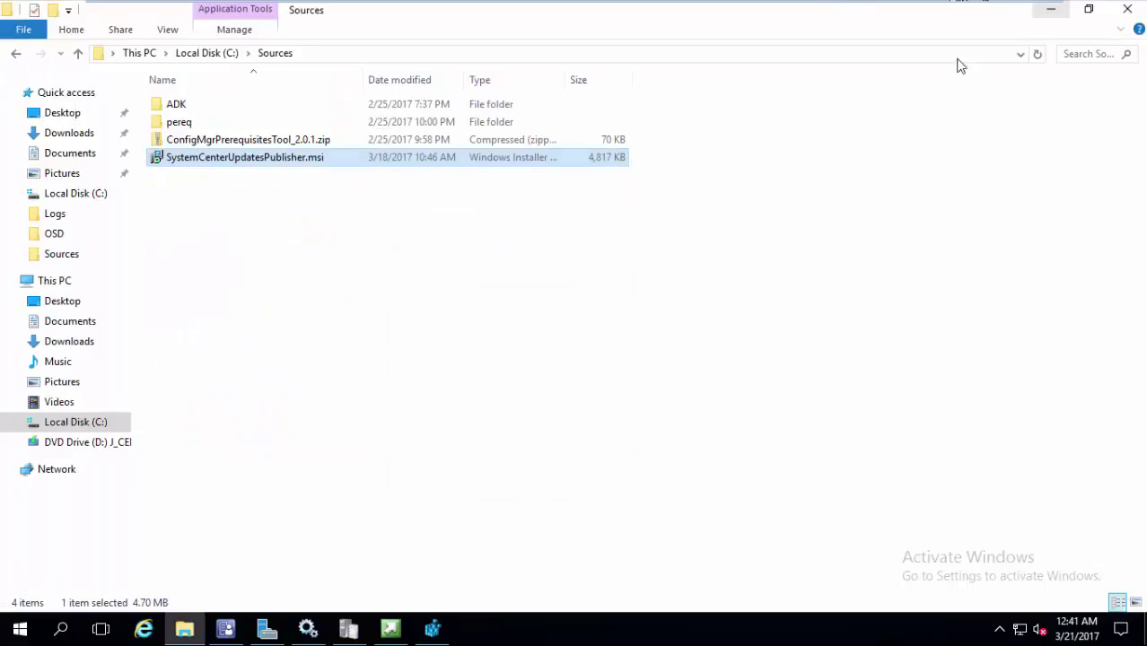
# Step: Open a Command Prompt with administrator rights and move its window below the Sources file list
pyautogui.rightClick(301, 160)
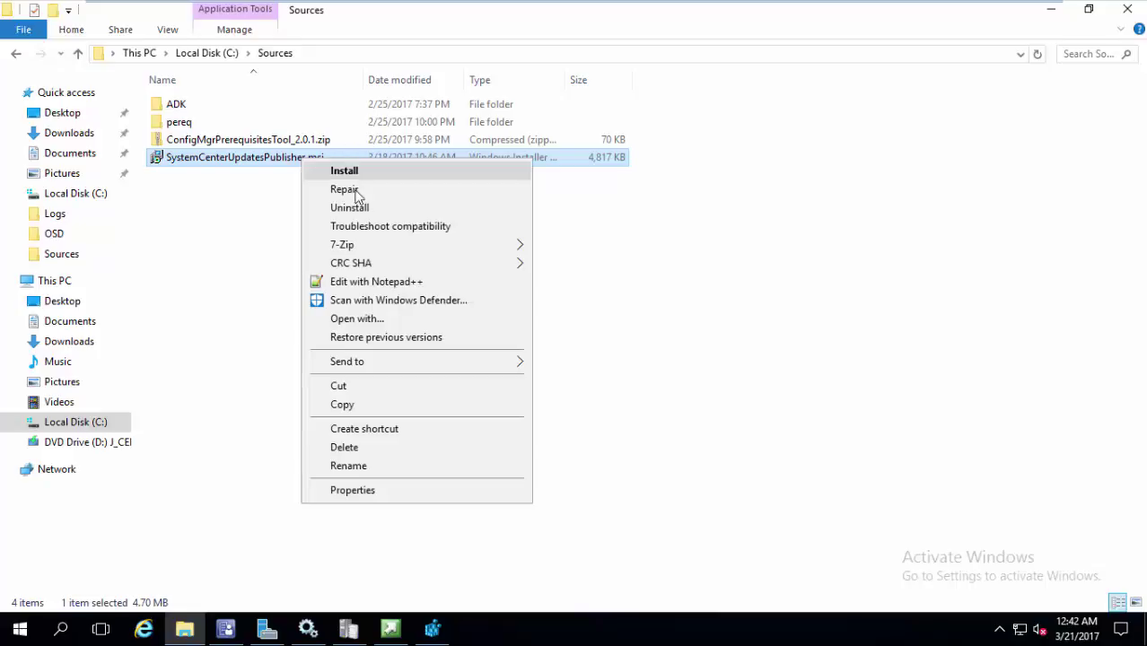
pyautogui.click(273, 279)
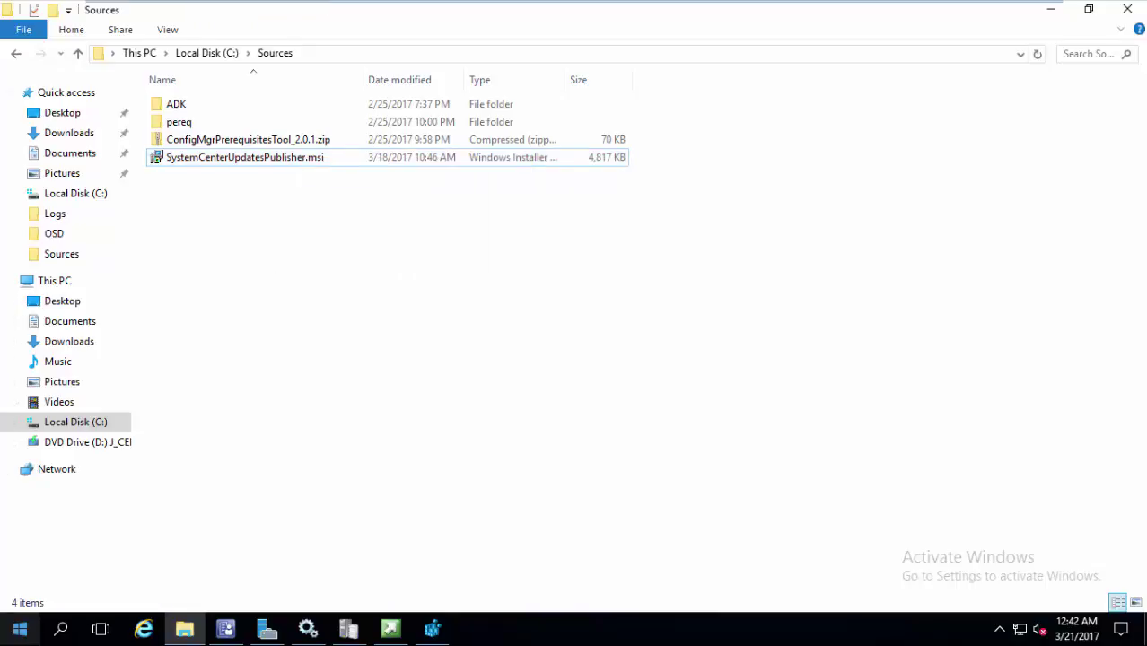
pyautogui.click(19, 628)
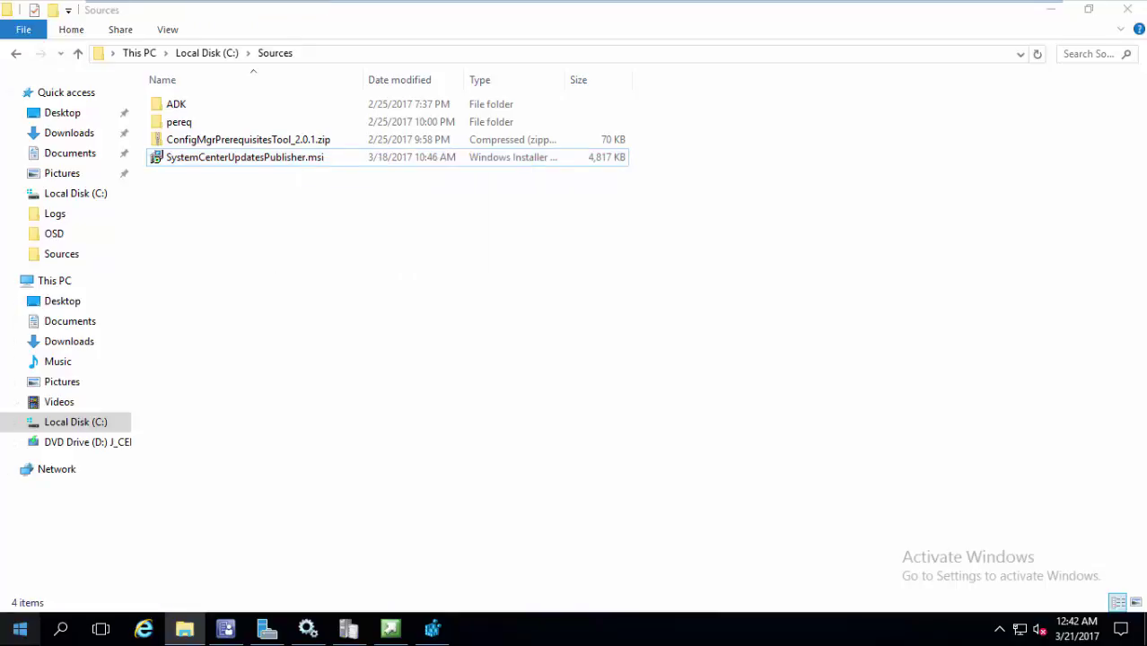
pyautogui.rightClick(25, 639)
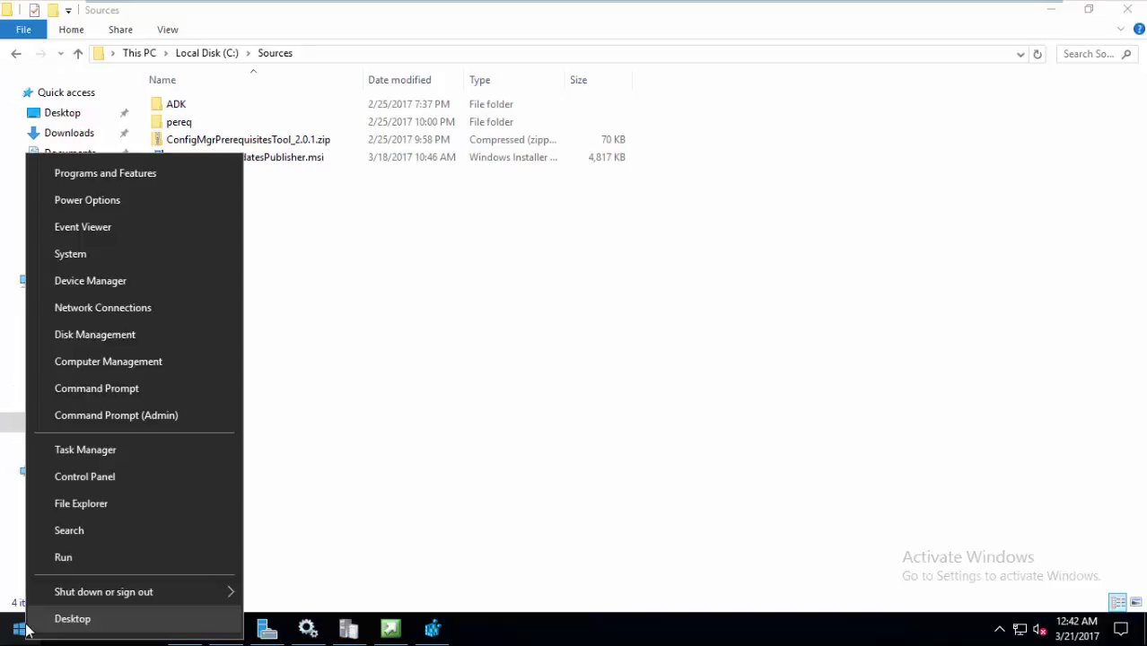
pyautogui.click(91, 417)
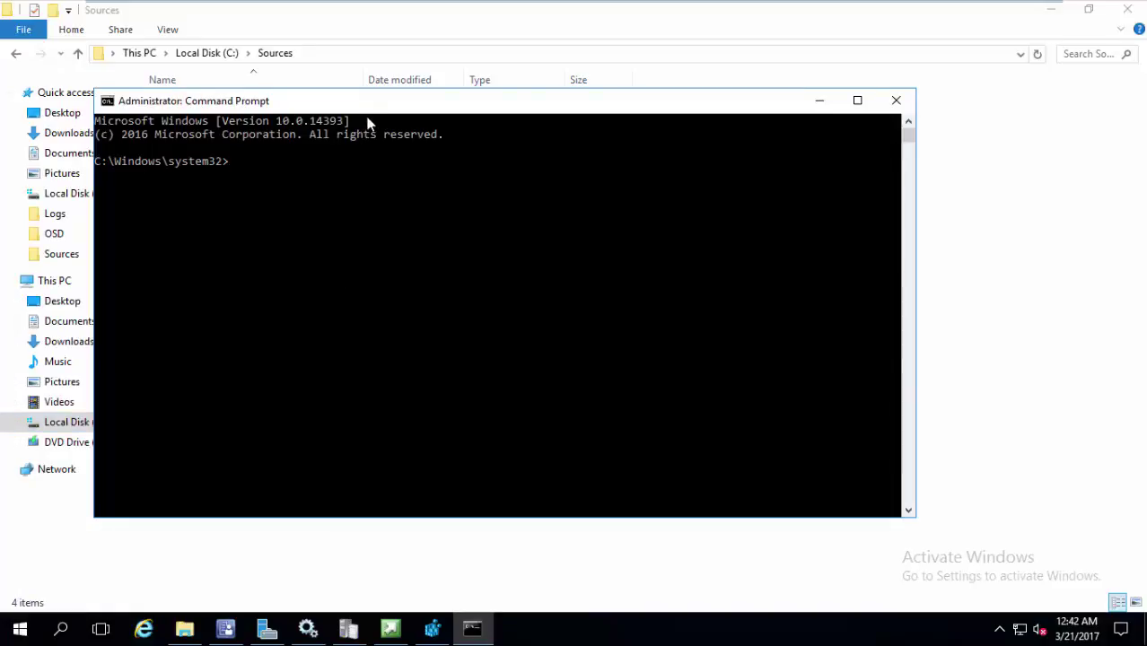
pyautogui.moveTo(373, 100); pyautogui.dragTo(587, 263)
# Step: Run c:\Sources\SystemCenterUpdatesPublisher.msi from the elevated Command Prompt
pyautogui.write('c:\\')
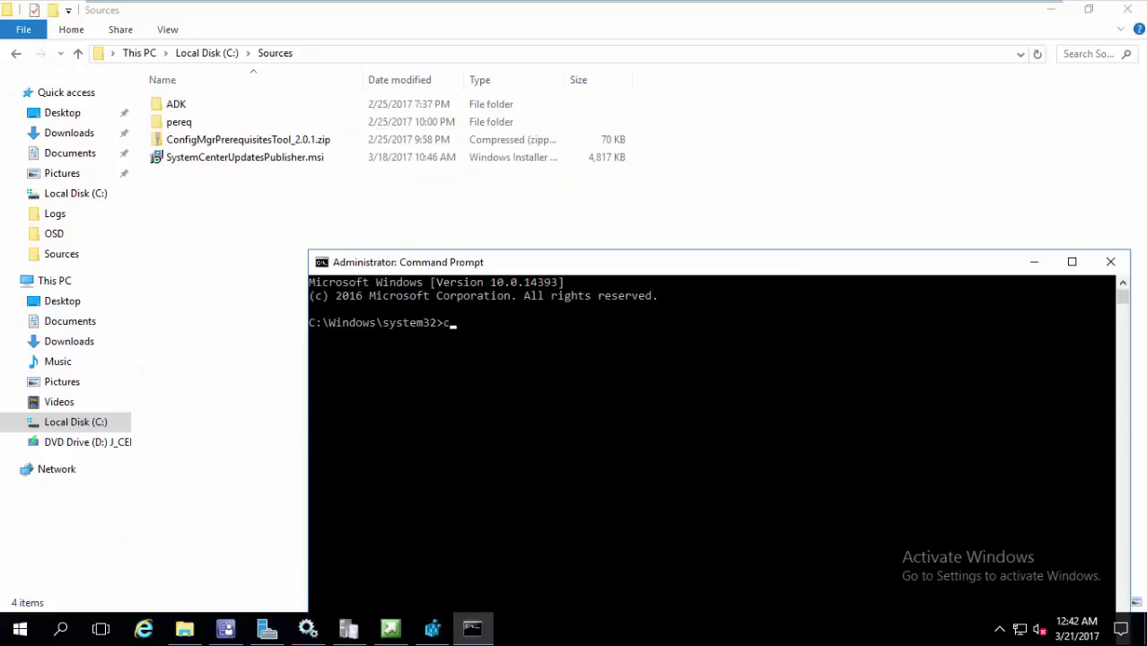
pyautogui.write('sou')
pyautogui.press('Tab')
pyautogui.write('\\sys')
pyautogui.press('Tab')
pyautogui.press('Return')
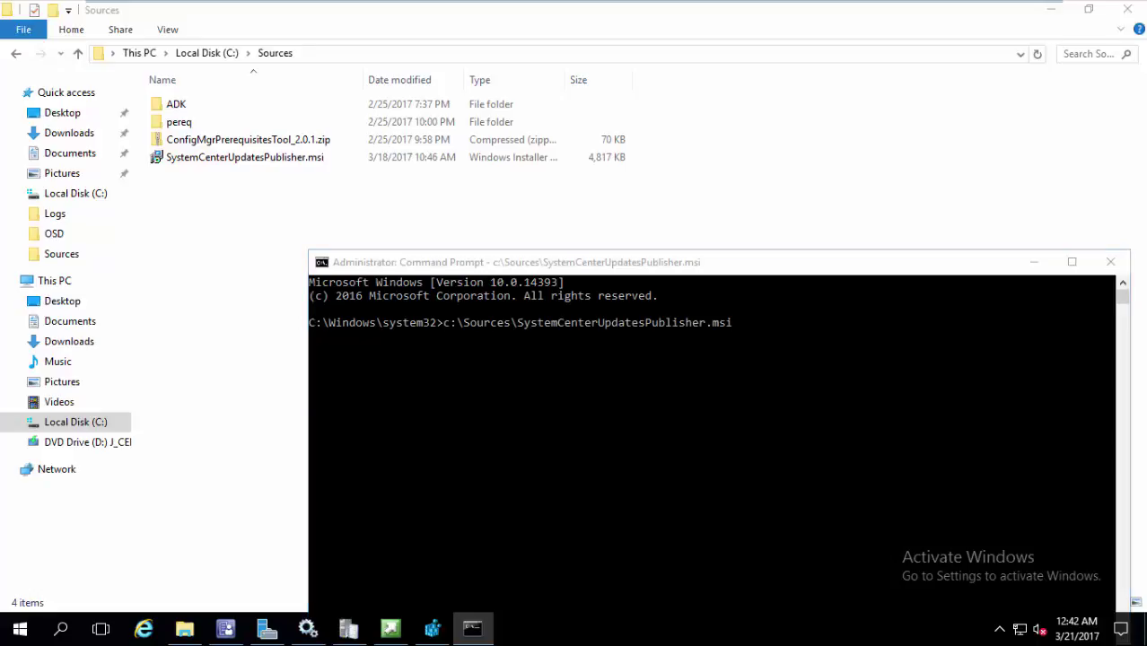
# Step: Complete the System Center Updates Publisher 2011 setup wizard, accepting the license agreement and skipping the WSUS 3.0 SP2 hotfix
pyautogui.click(629, 333)
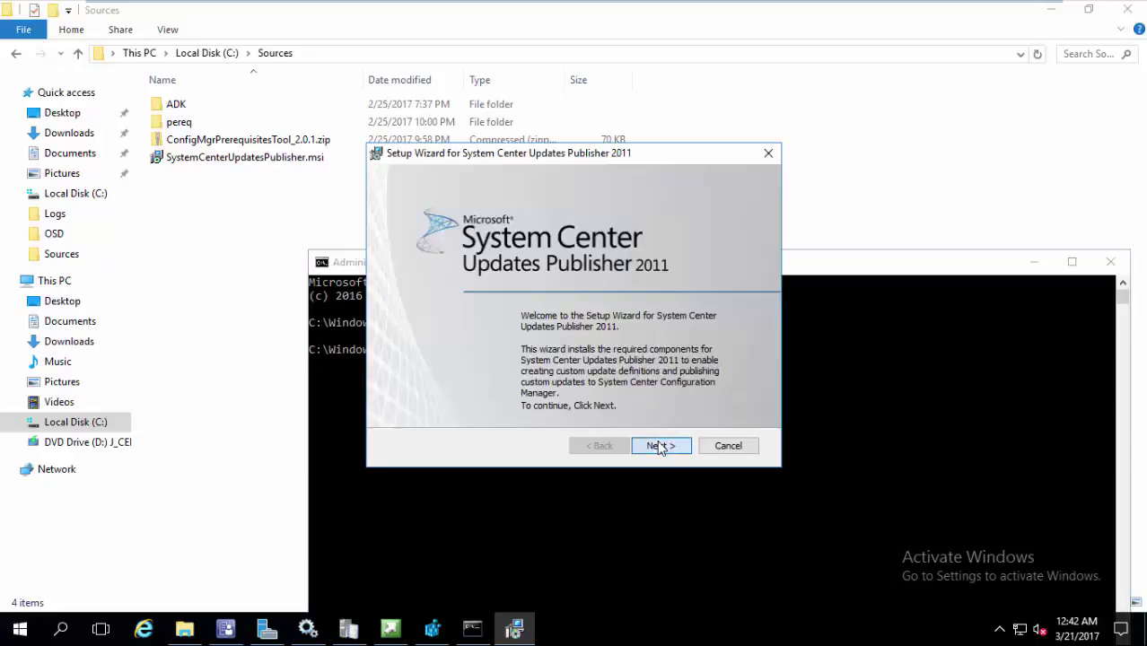
pyautogui.click(660, 447)
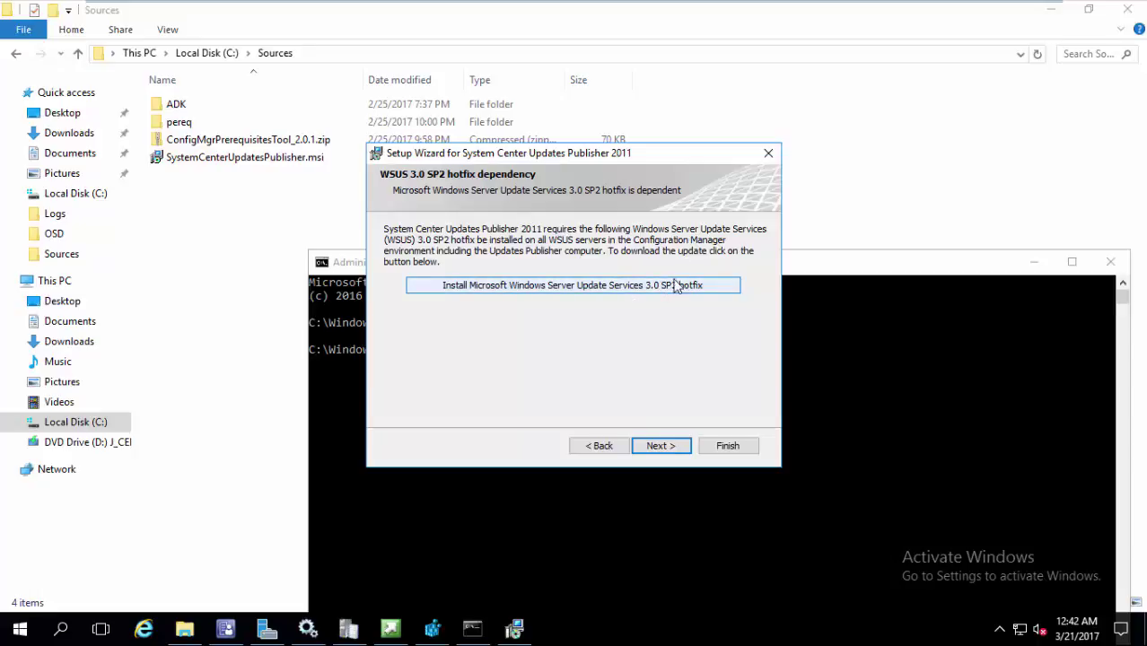
pyautogui.click(660, 446)
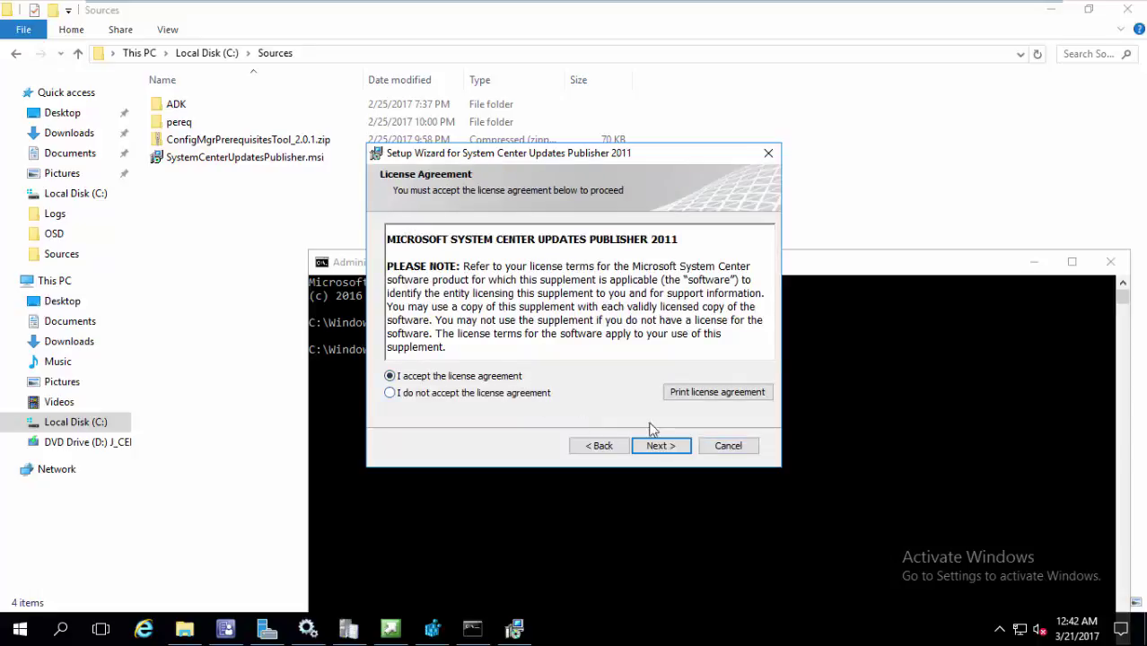
pyautogui.click(673, 447)
pyautogui.click(674, 447)
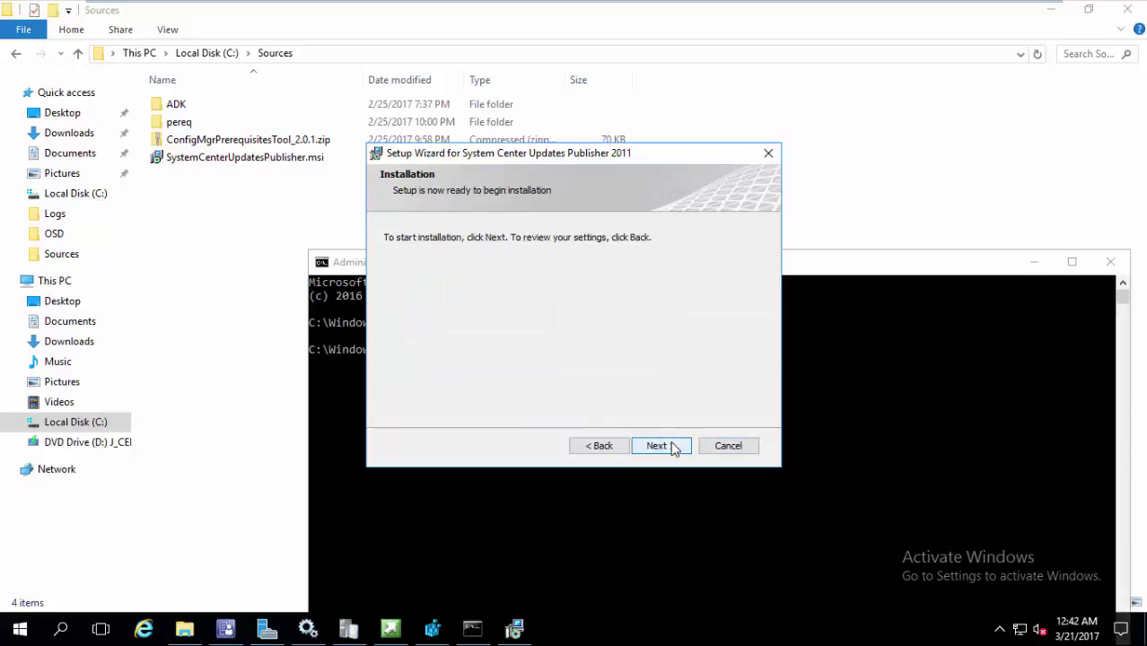
pyautogui.click(673, 447)
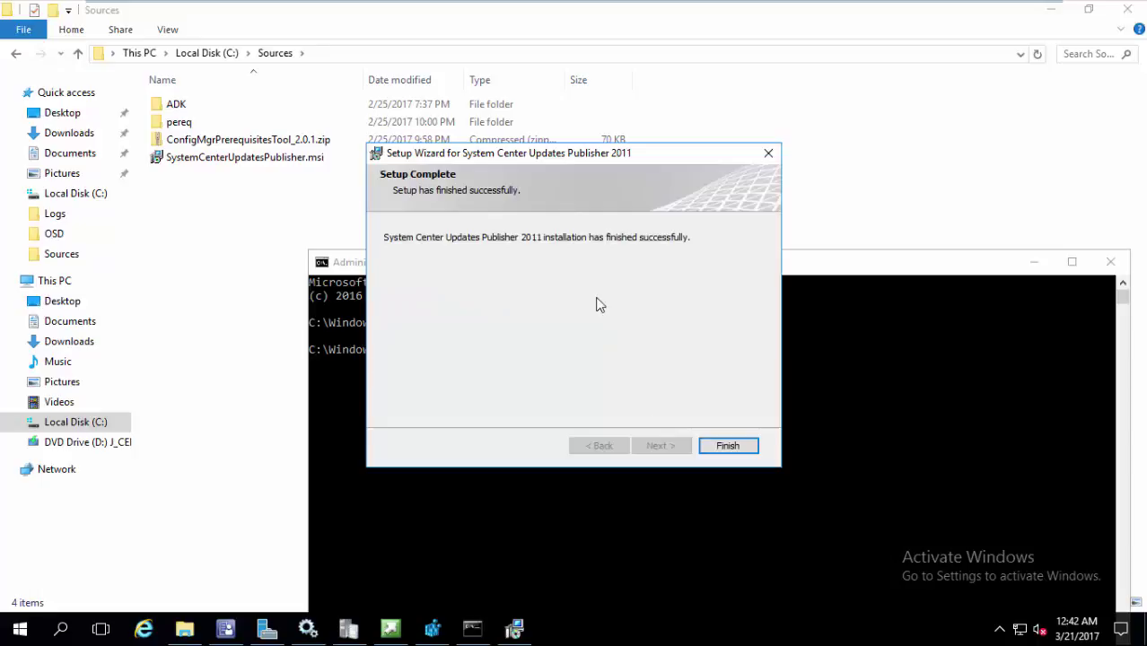
pyautogui.click(726, 446)
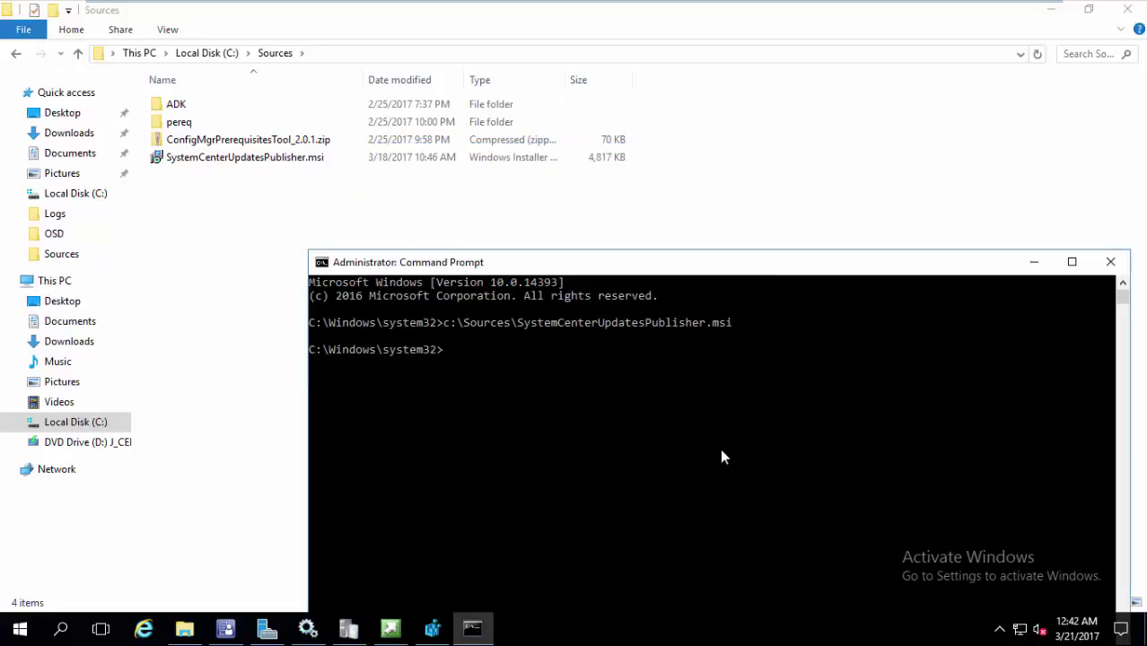
# Step: Set the VersionString value of the Setup key back to 10.0.14393.0, minimize Registry Editor and close the Command Prompt
pyautogui.click(432, 626)
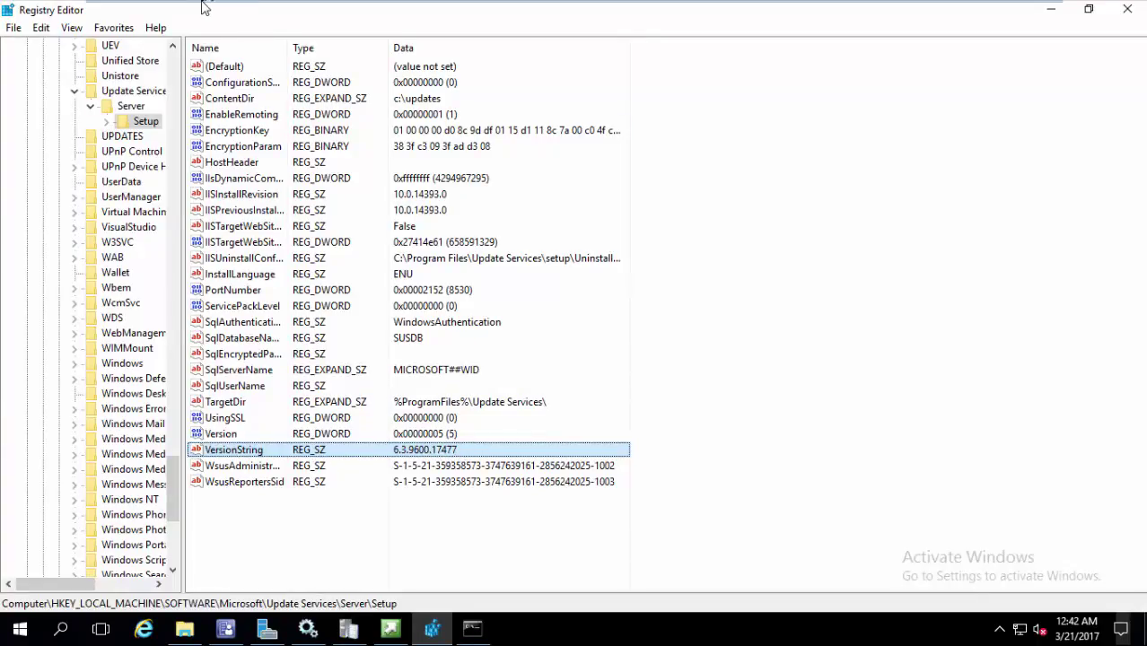
pyautogui.press('Return')
pyautogui.write('10.0.143')
pyautogui.write('92')
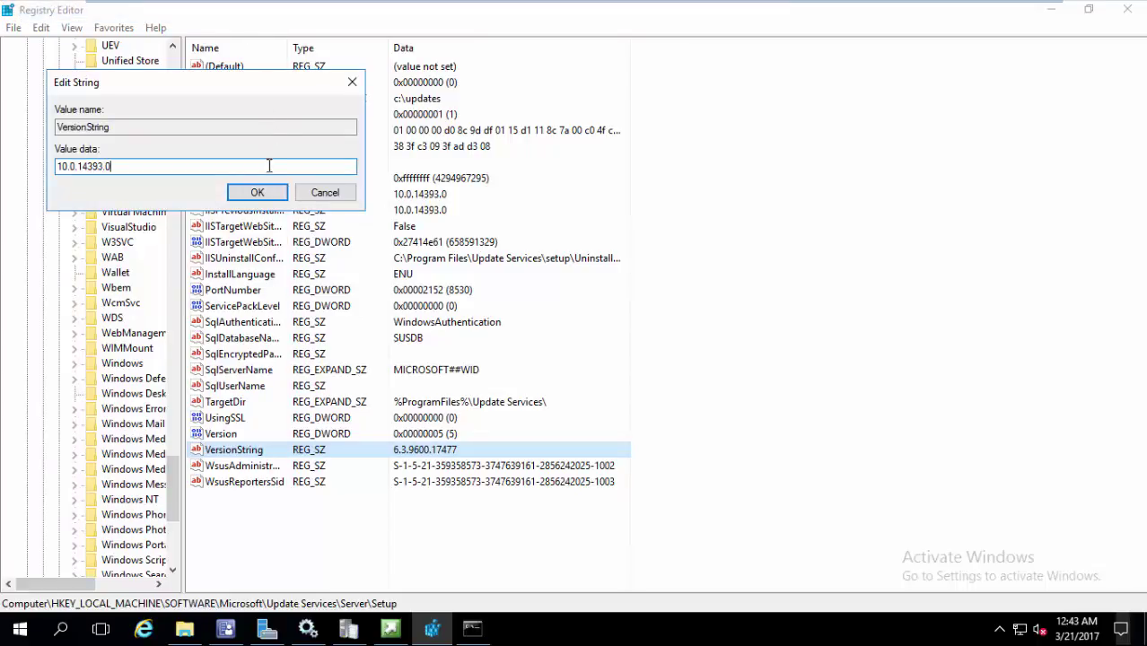
pyautogui.click(258, 192)
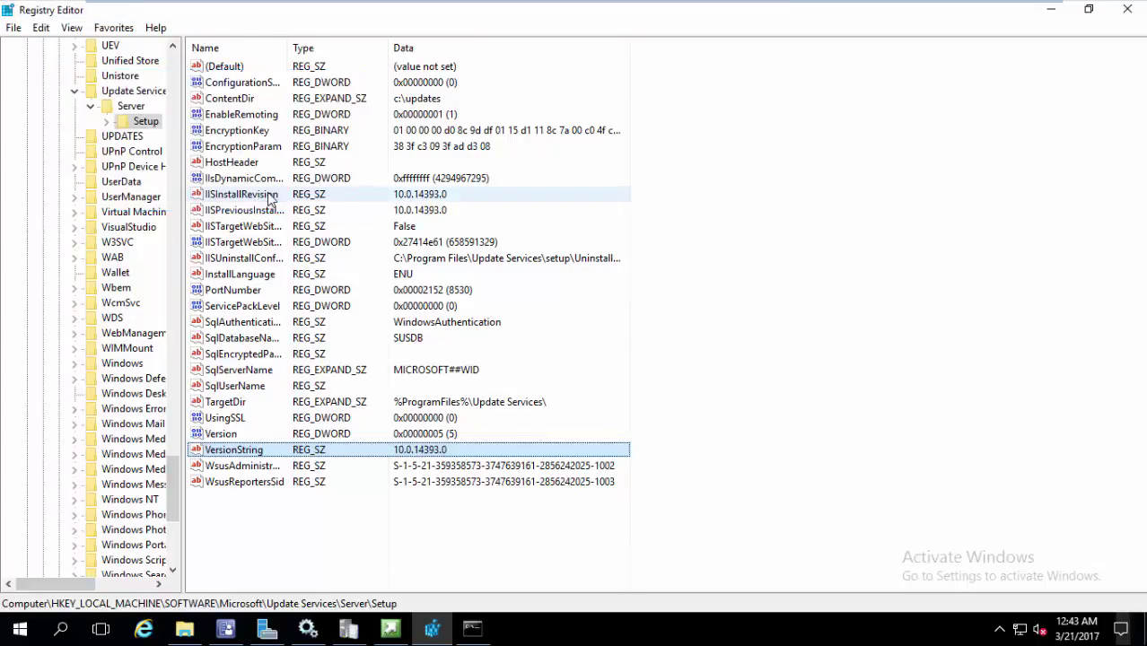
pyautogui.click(1051, 9)
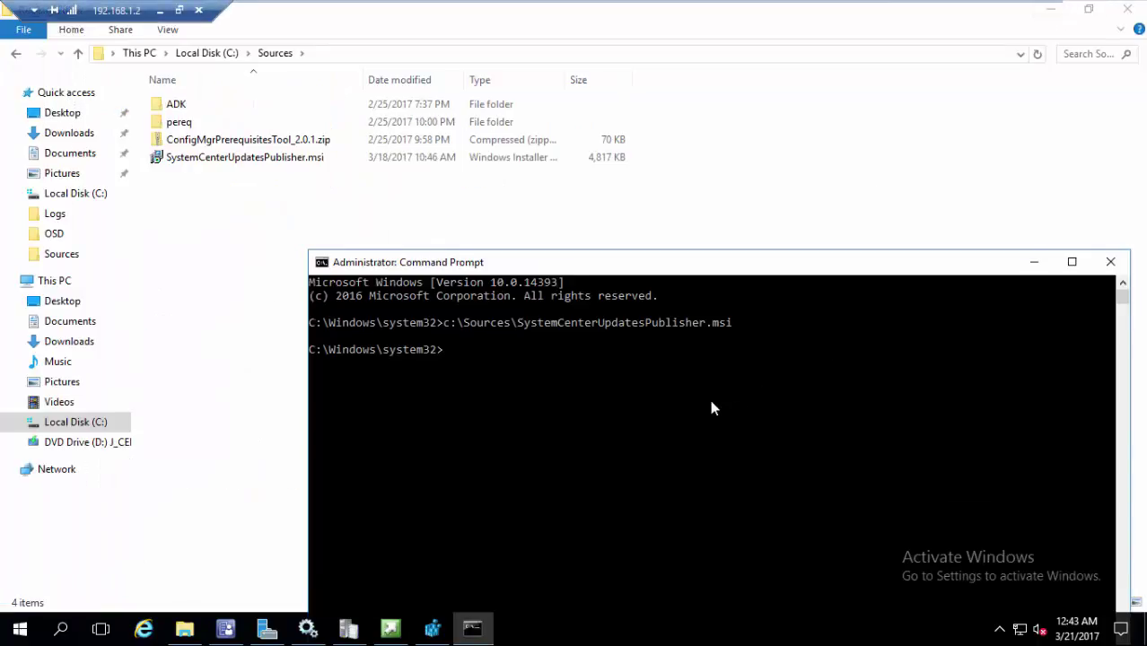
pyautogui.click(1110, 262)
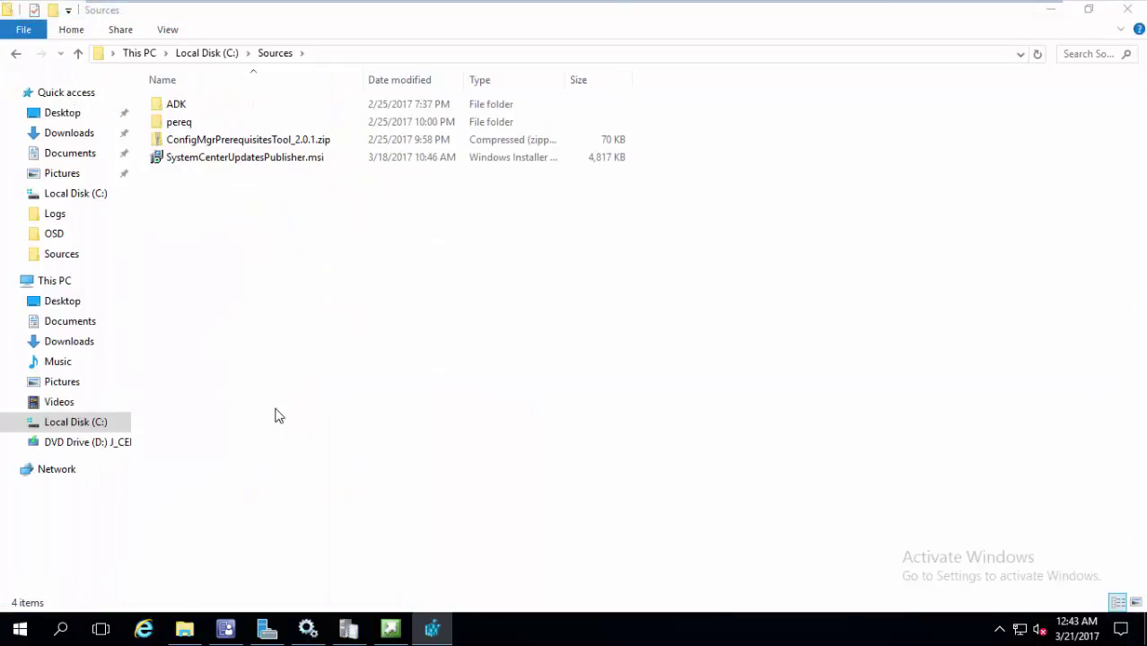
# Step: Launch System Center Updates Publisher 2011 and restore its window to a smaller size over the Sources folder
pyautogui.click(19, 632)
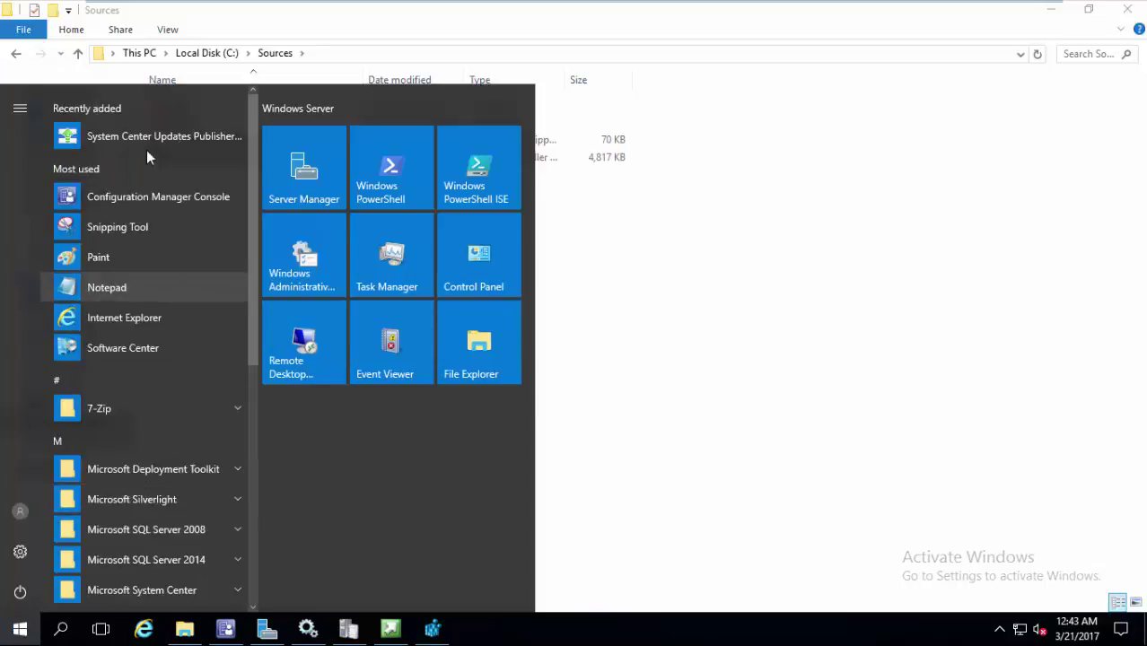
pyautogui.click(153, 139)
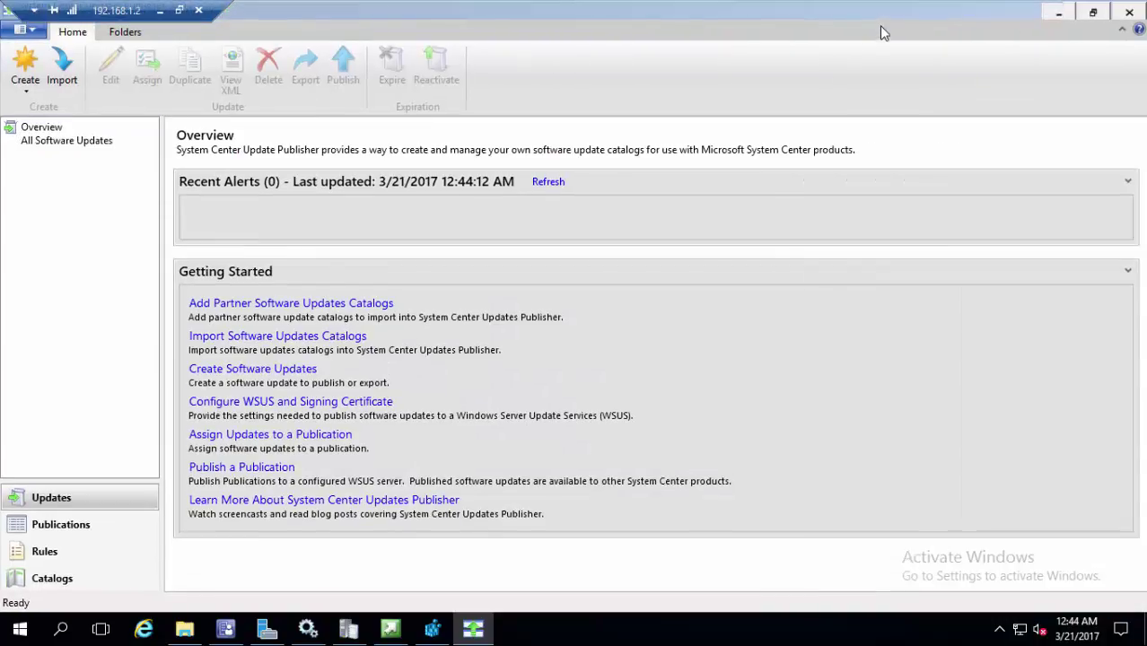
pyautogui.doubleClick(893, 18)
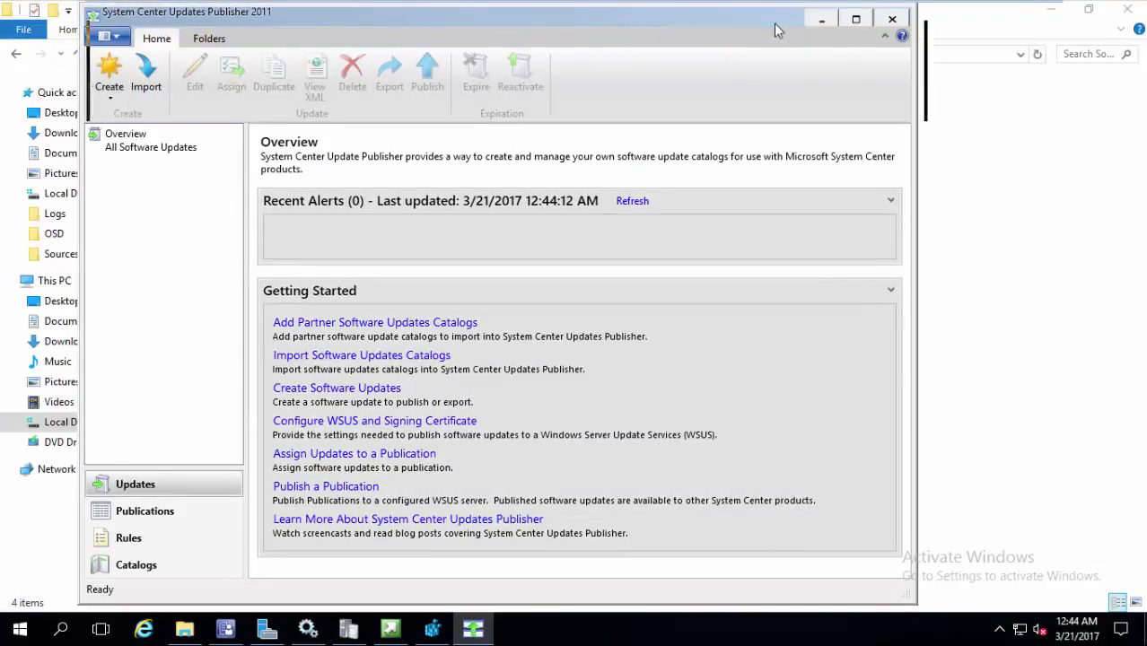
pyautogui.moveTo(773, 24); pyautogui.dragTo(857, 46)
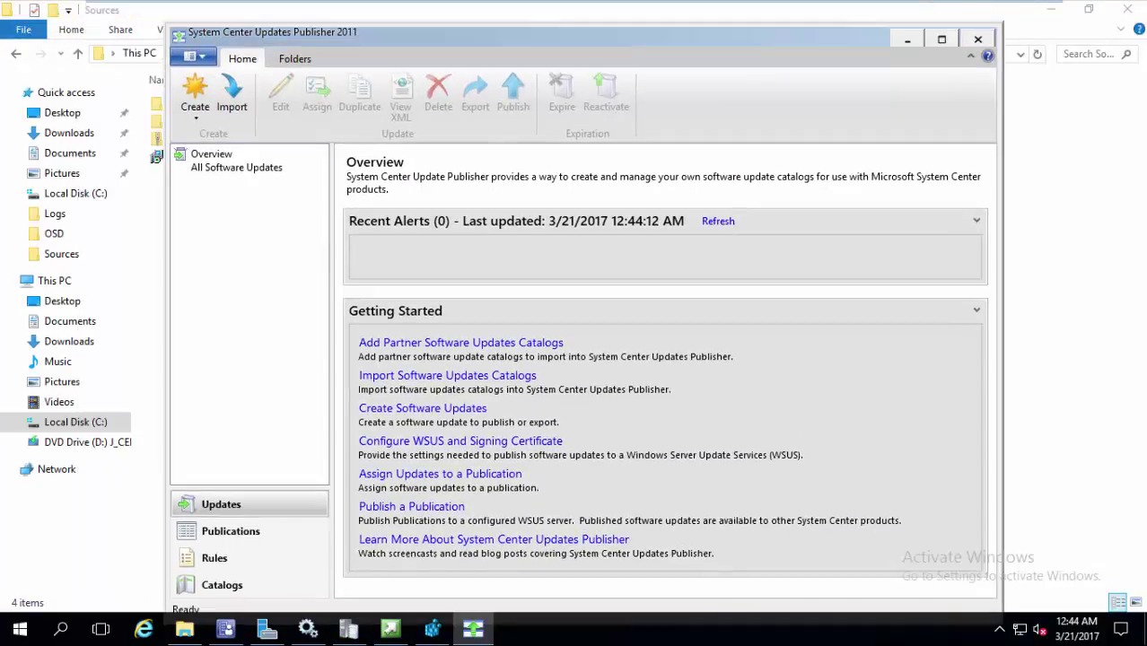
# Step: In the Updates Publisher options, enable publishing to an update server and test the connection to the local update server
pyautogui.click(204, 57)
pyautogui.click(229, 89)
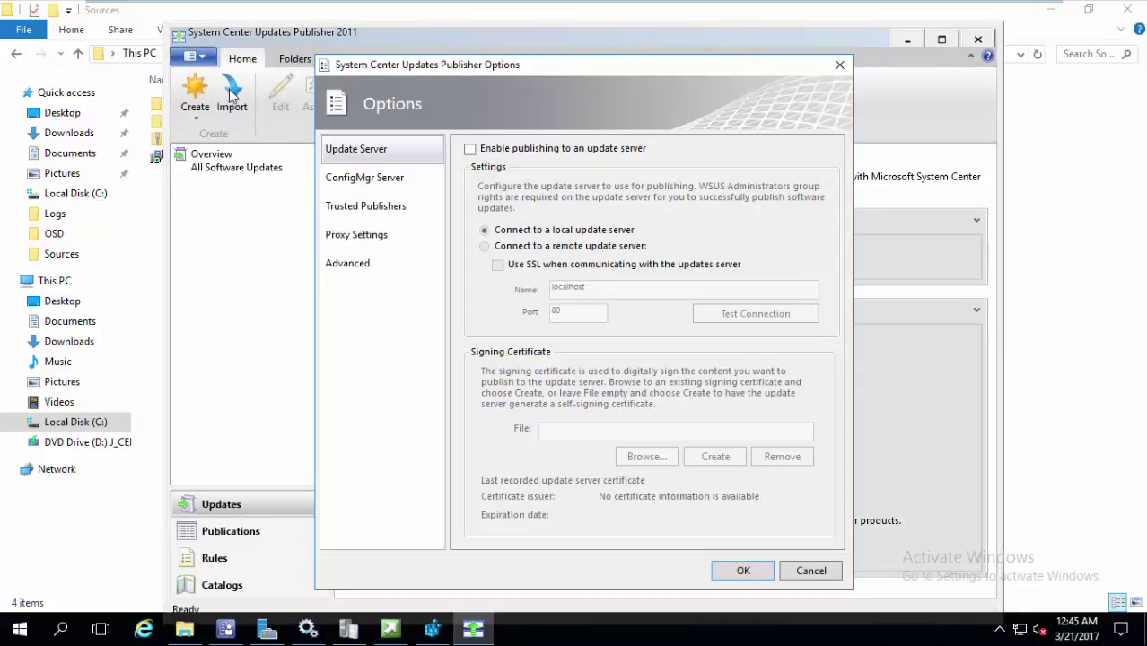
pyautogui.click(565, 154)
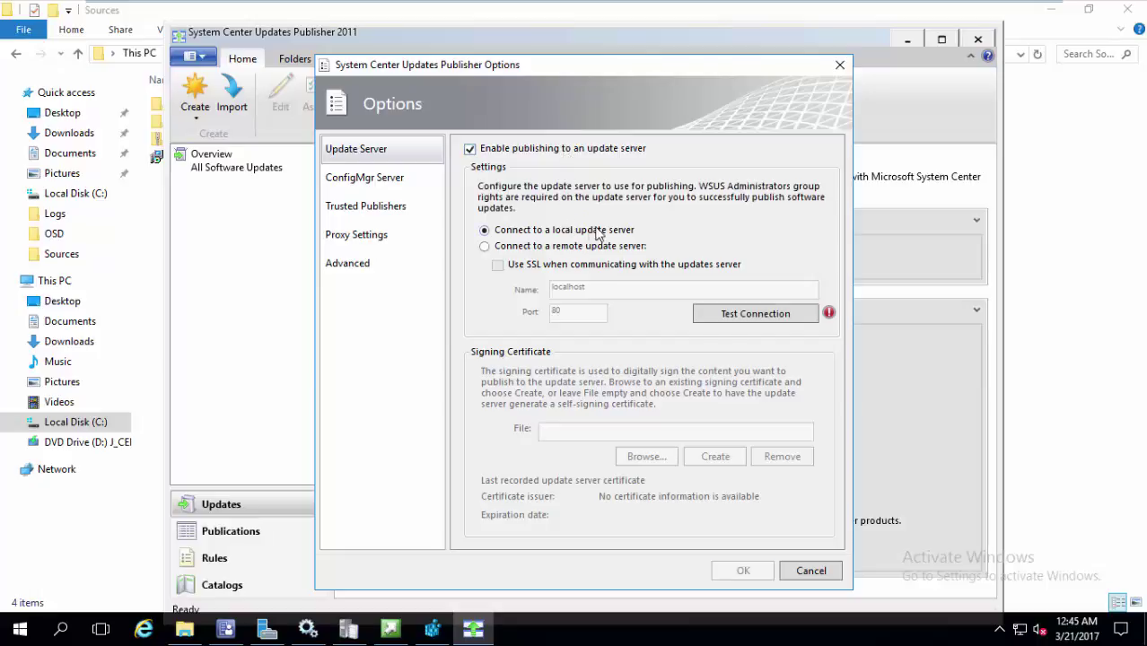
pyautogui.click(751, 316)
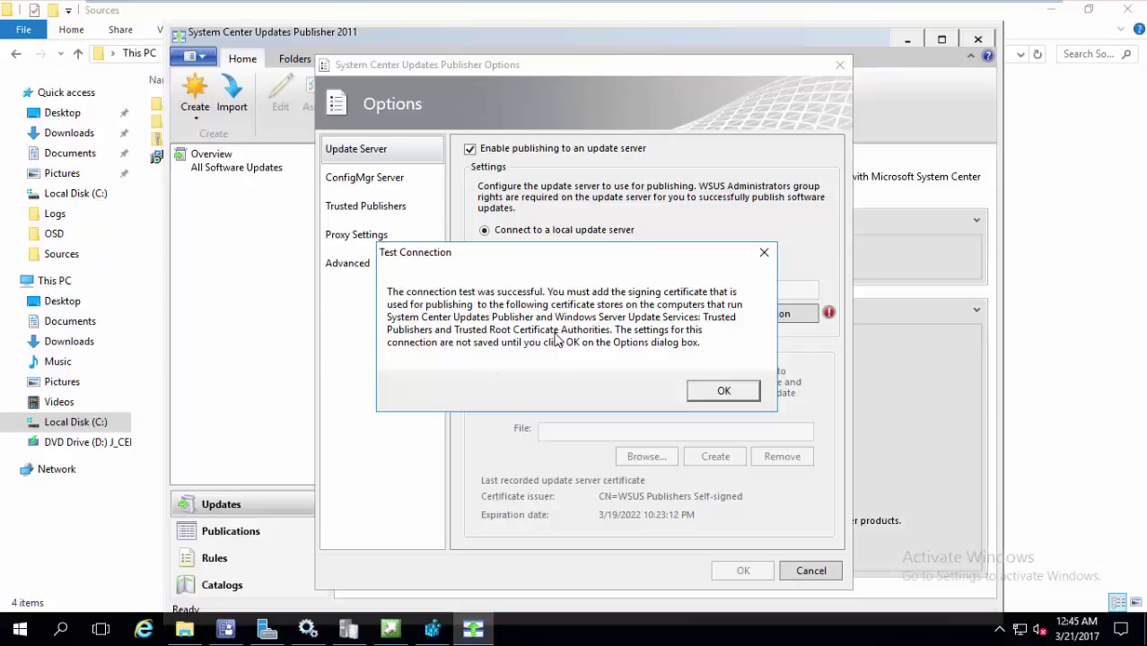
pyautogui.click(722, 392)
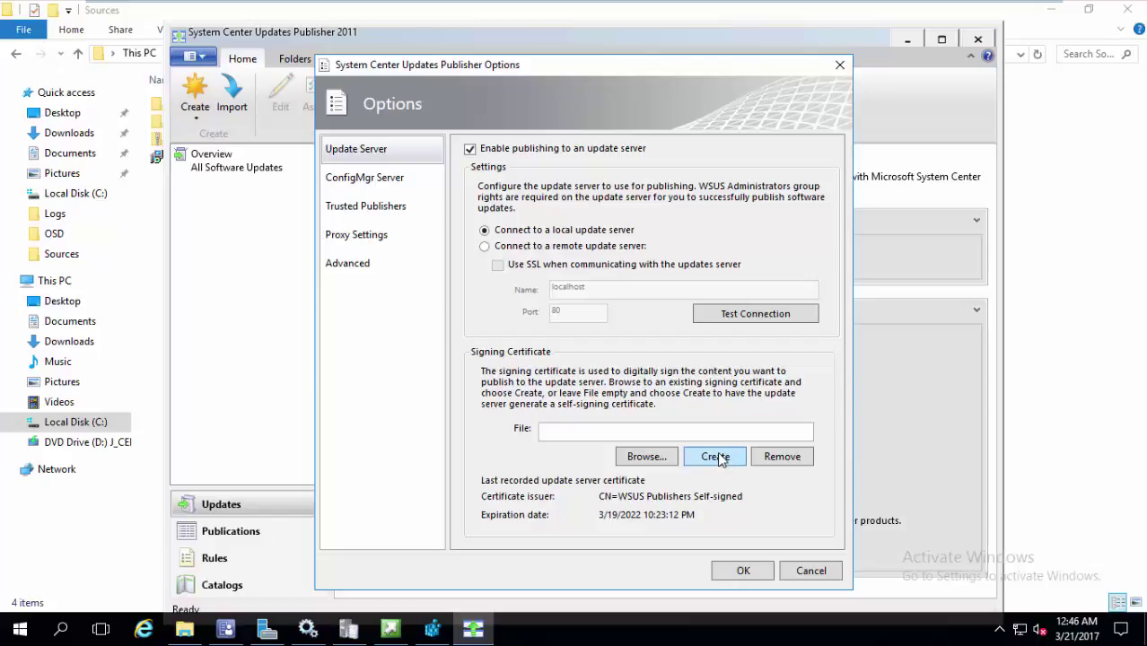
# Step: Add a DWORD (32-bit) value named EnableSelfSignedCertificates to the Update Services\Server\Setup registry key
pyautogui.click(447, 619)
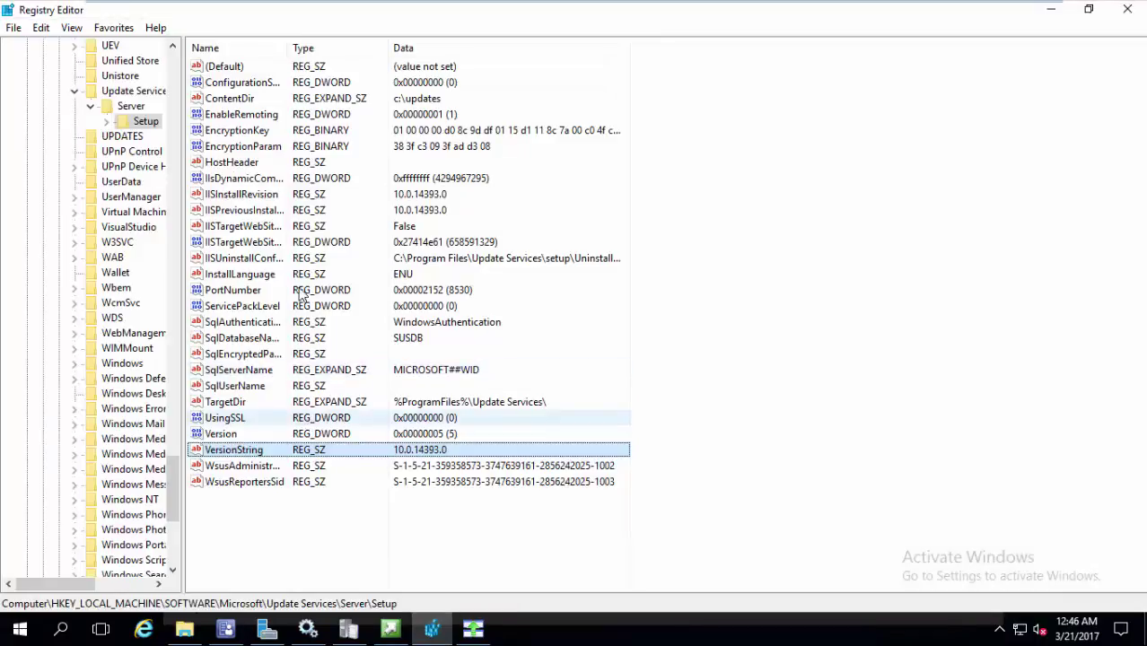
pyautogui.doubleClick(288, 40)
pyautogui.click(266, 553)
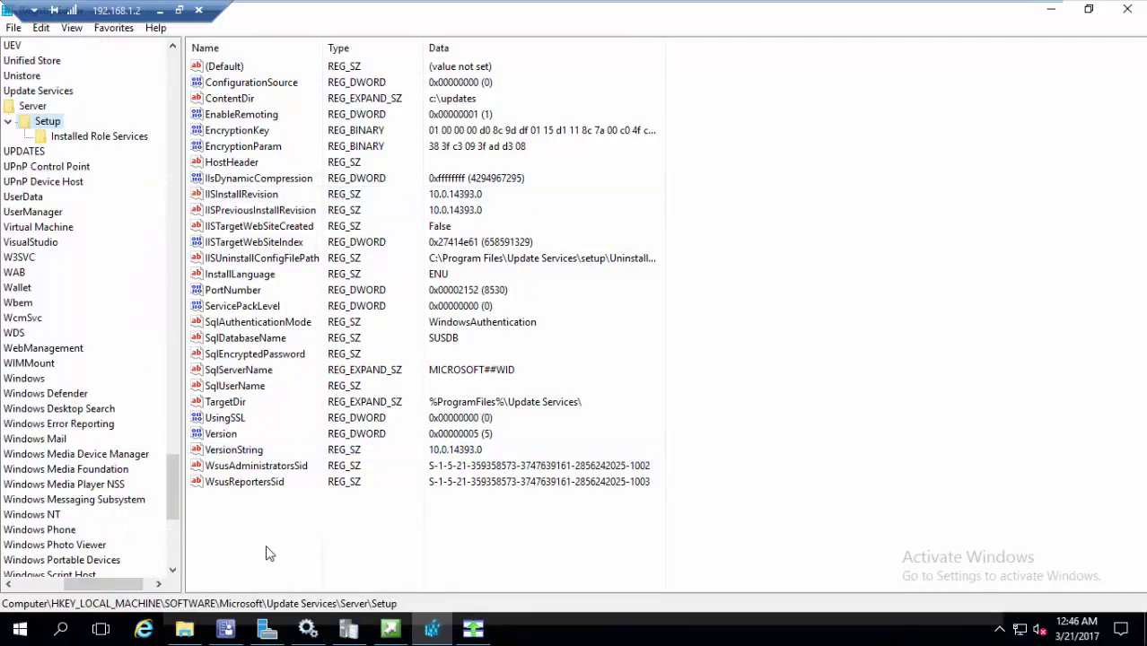
pyautogui.rightClick(265, 550)
pyautogui.moveTo(325, 558)
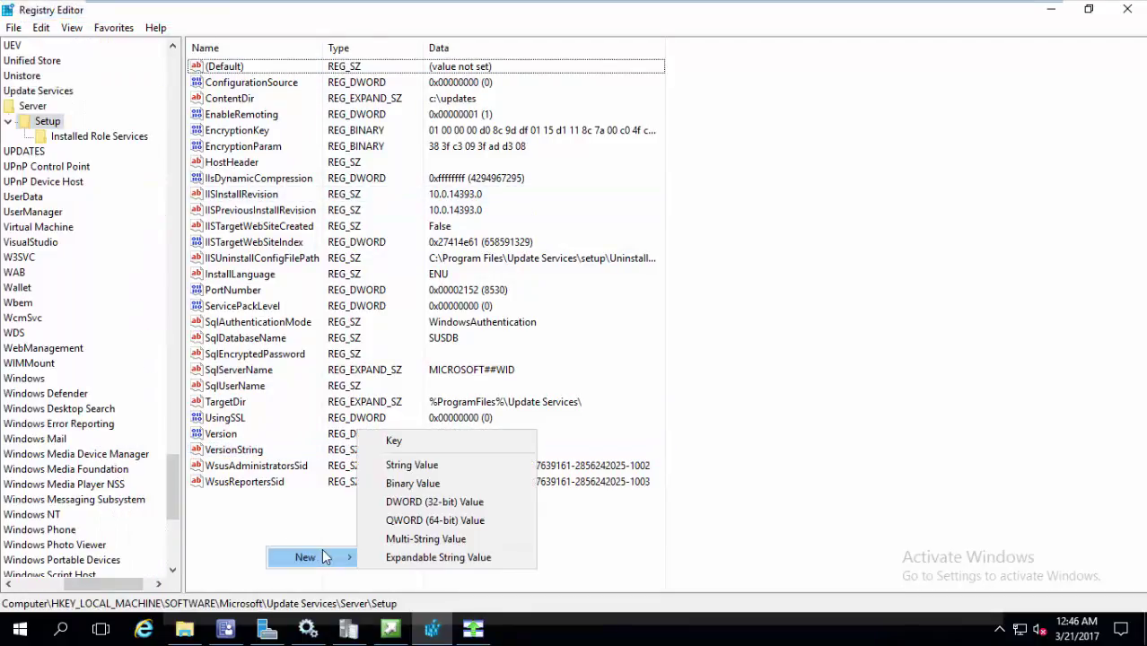
pyautogui.click(434, 502)
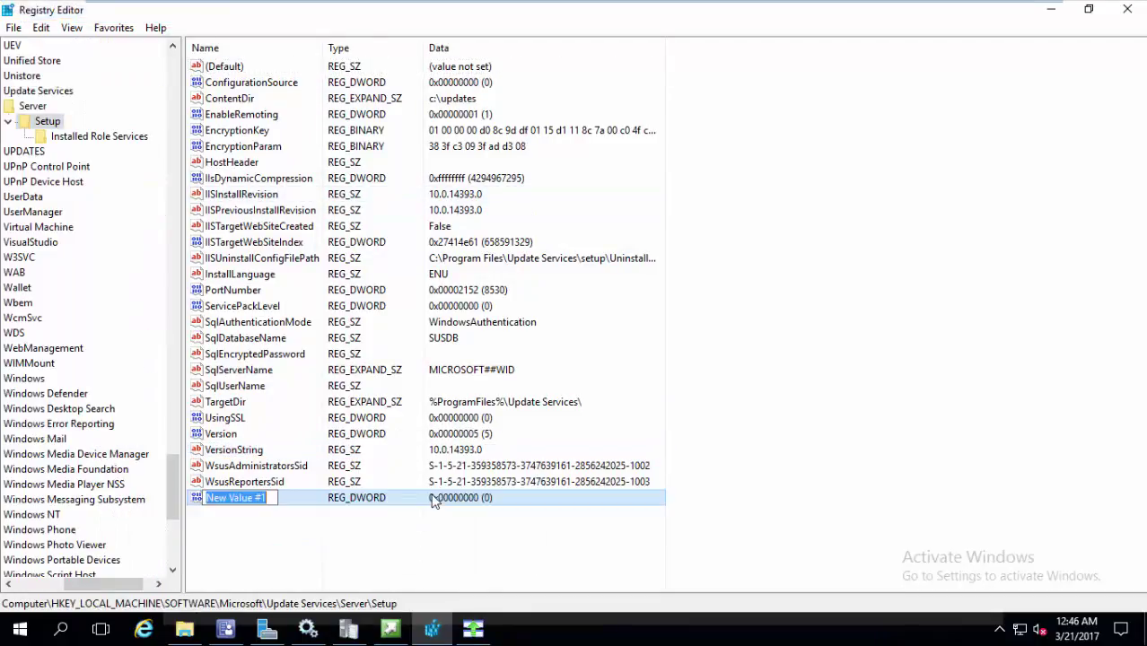
pyautogui.write('EnableSelfSignedCertificates')
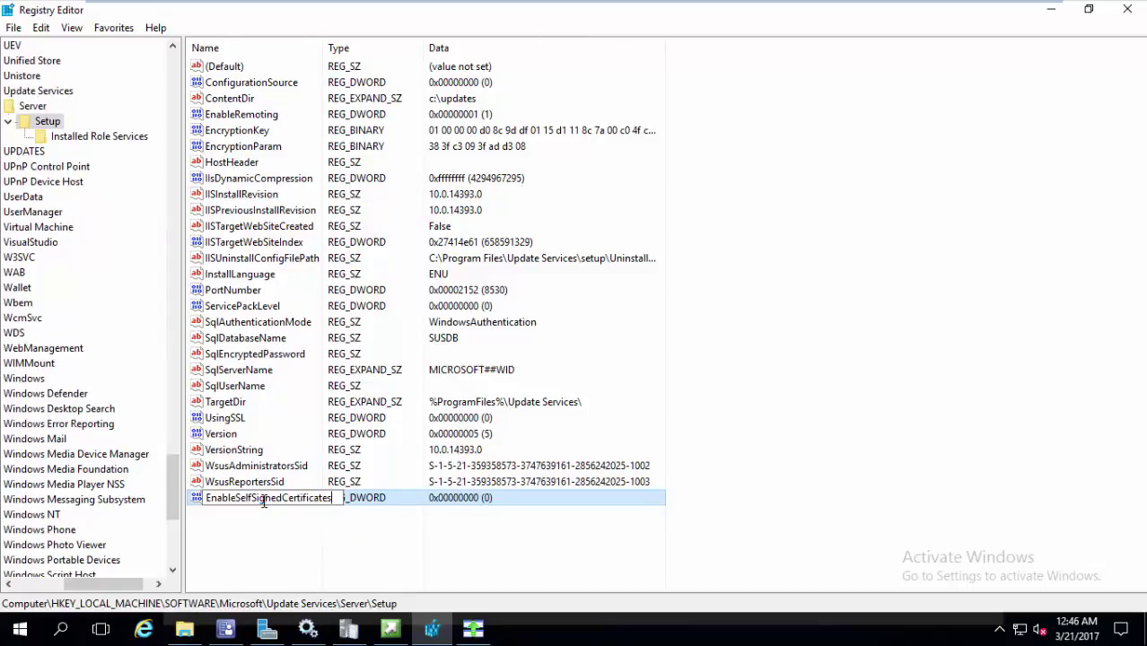
# Step: Set the data of the EnableSelfSignedCertificates value to 1
pyautogui.click(360, 502)
pyautogui.doubleClick(360, 502)
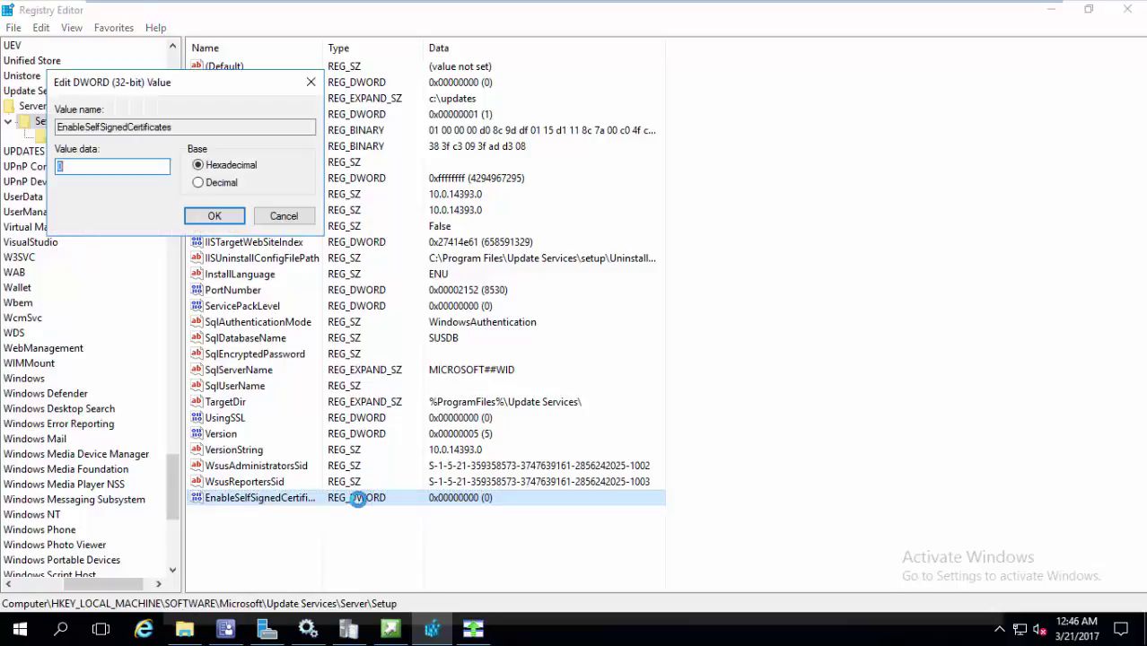
pyautogui.write('1')
pyautogui.click(228, 223)
# Step: Return to the System Center Updates Publisher options and create a self-signed signing certificate with the certificate file left empty
pyautogui.click(473, 629)
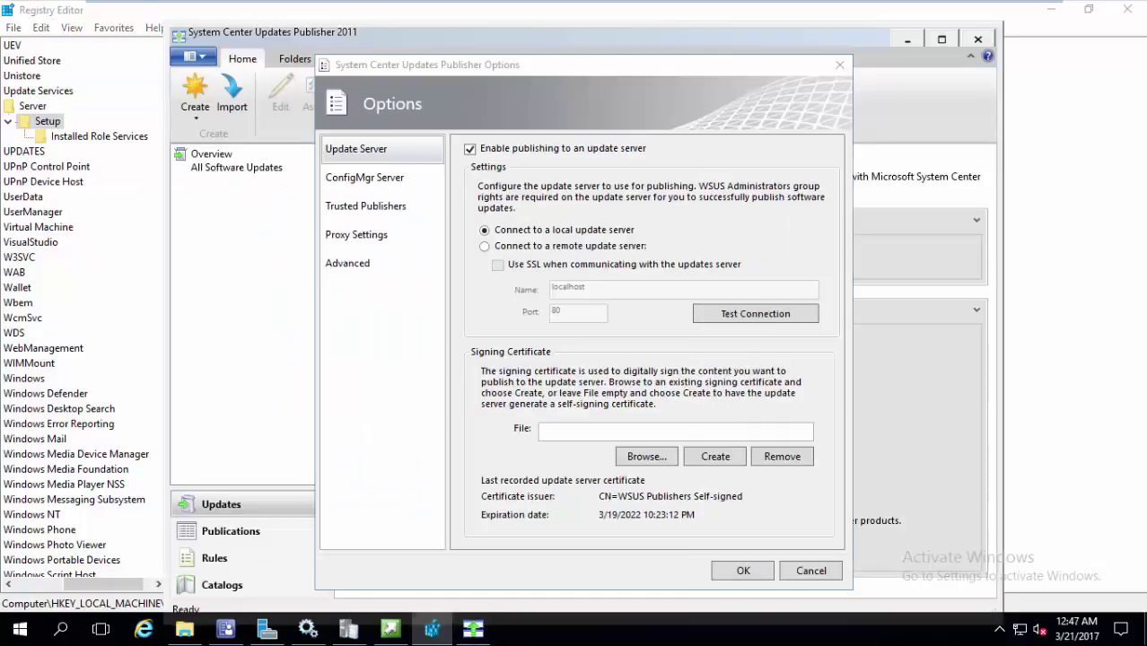
pyautogui.click(709, 458)
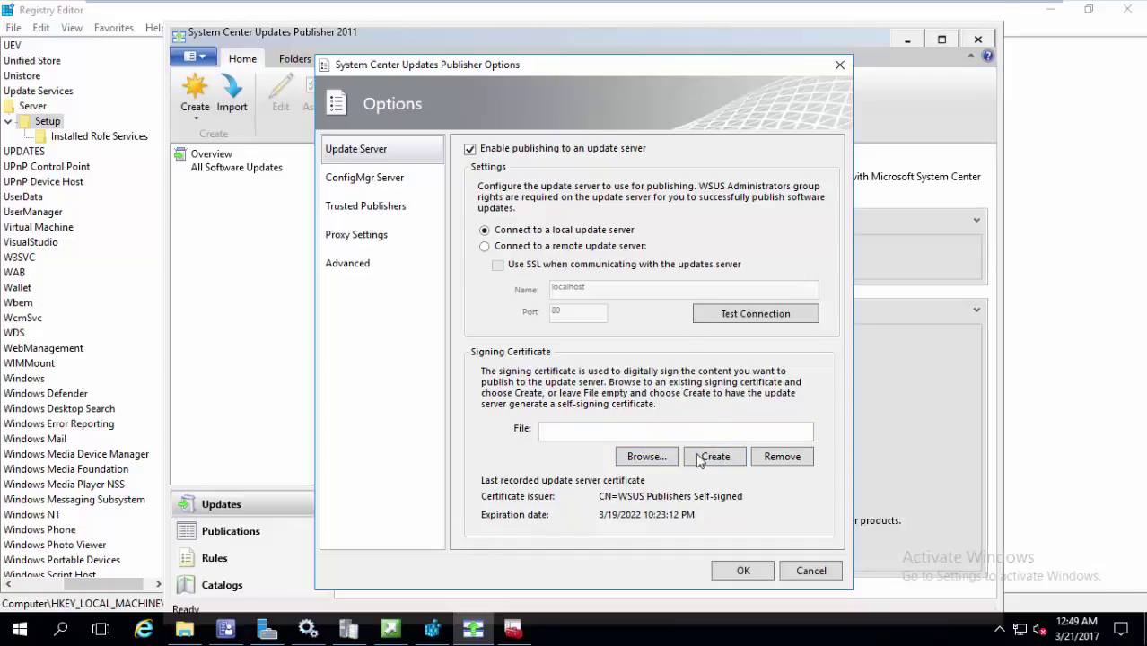
# Step: Switch to the MMC certificates console showing the WSUS certificate store and maximize its window
pyautogui.click(508, 633)
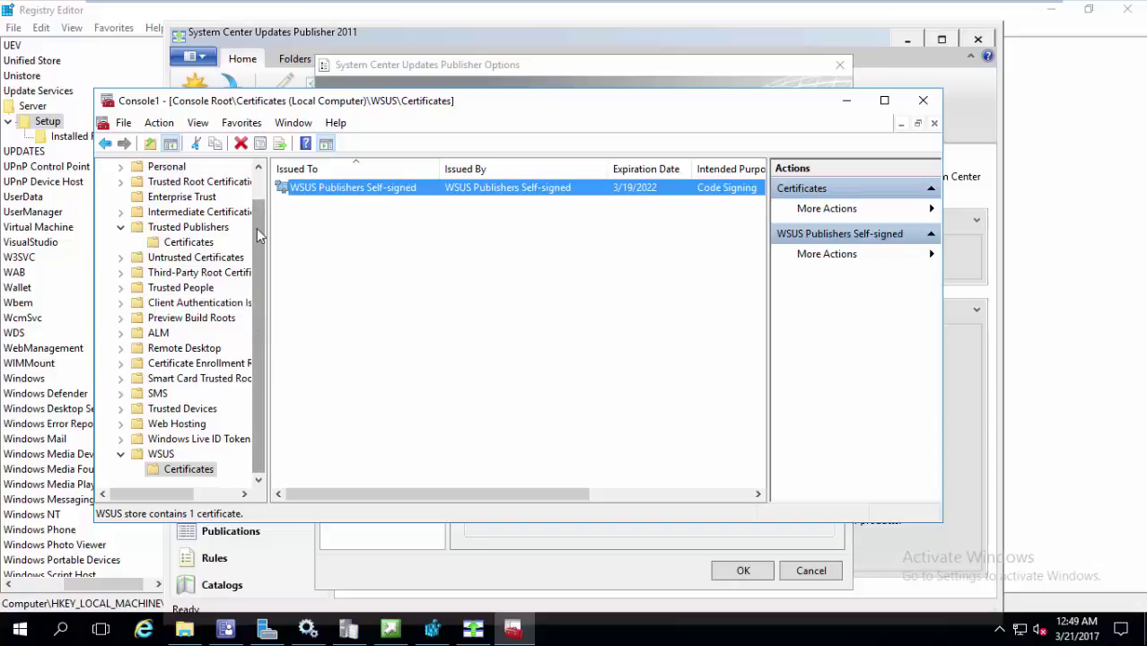
pyautogui.scroll(1, 257, 231)
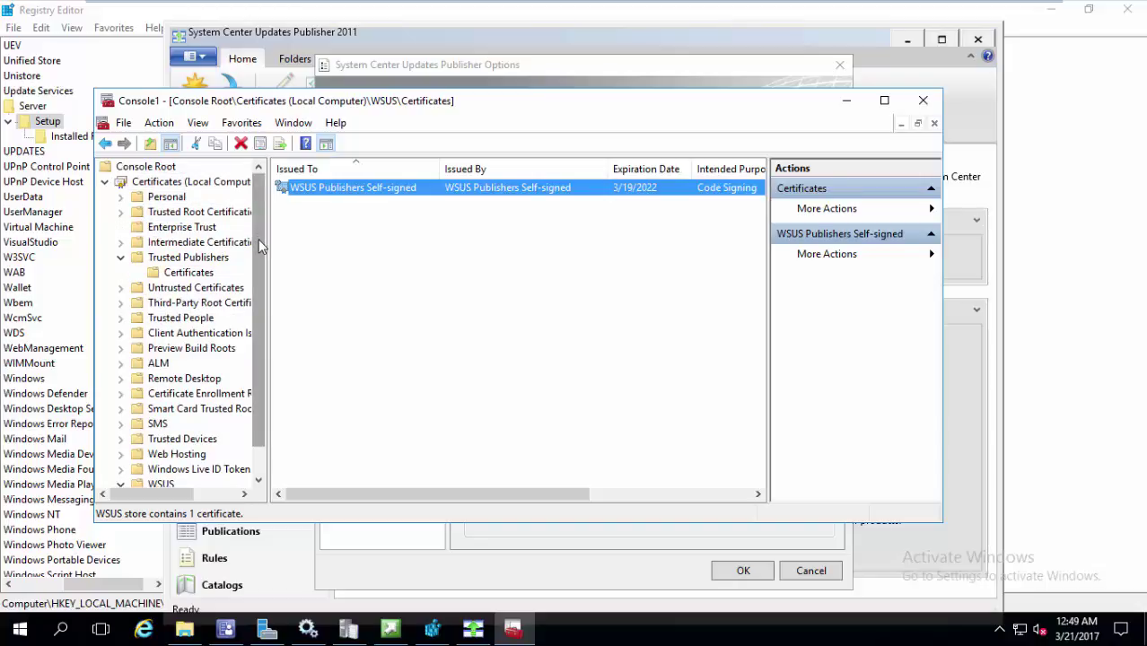
pyautogui.scroll(-1, 258, 245)
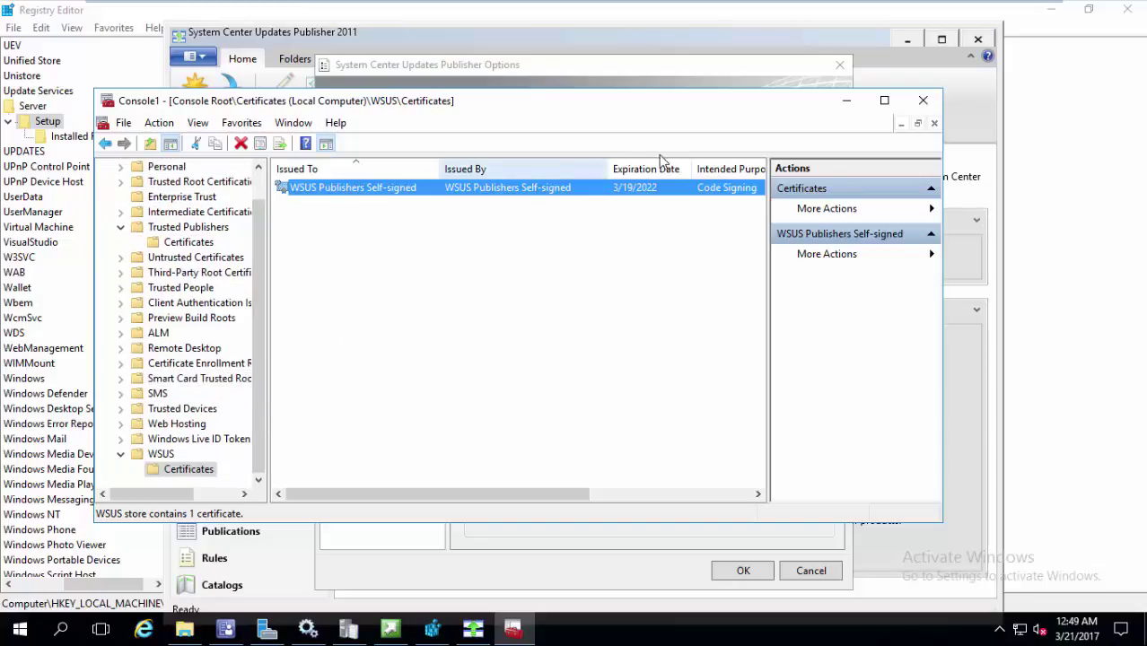
pyautogui.doubleClick(756, 103)
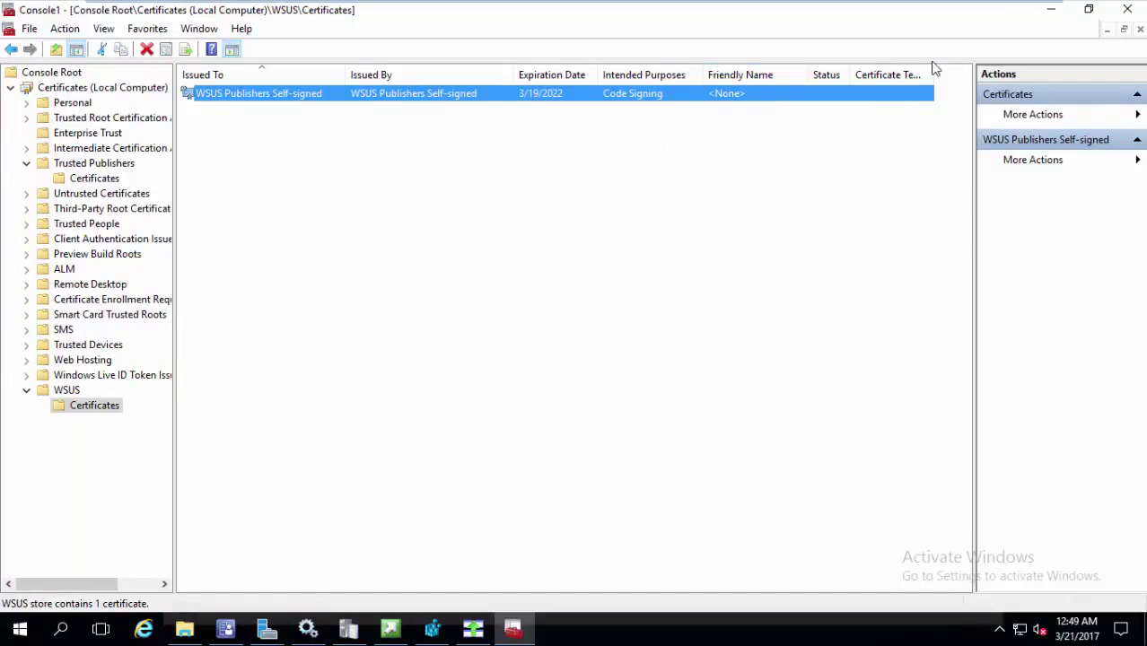
# Step: Start exporting the WSUS Publishers Self-signed certificate without the private key, in DER encoded binary X.509 (.CER) format
pyautogui.rightClick(674, 99)
pyautogui.moveTo(715, 142)
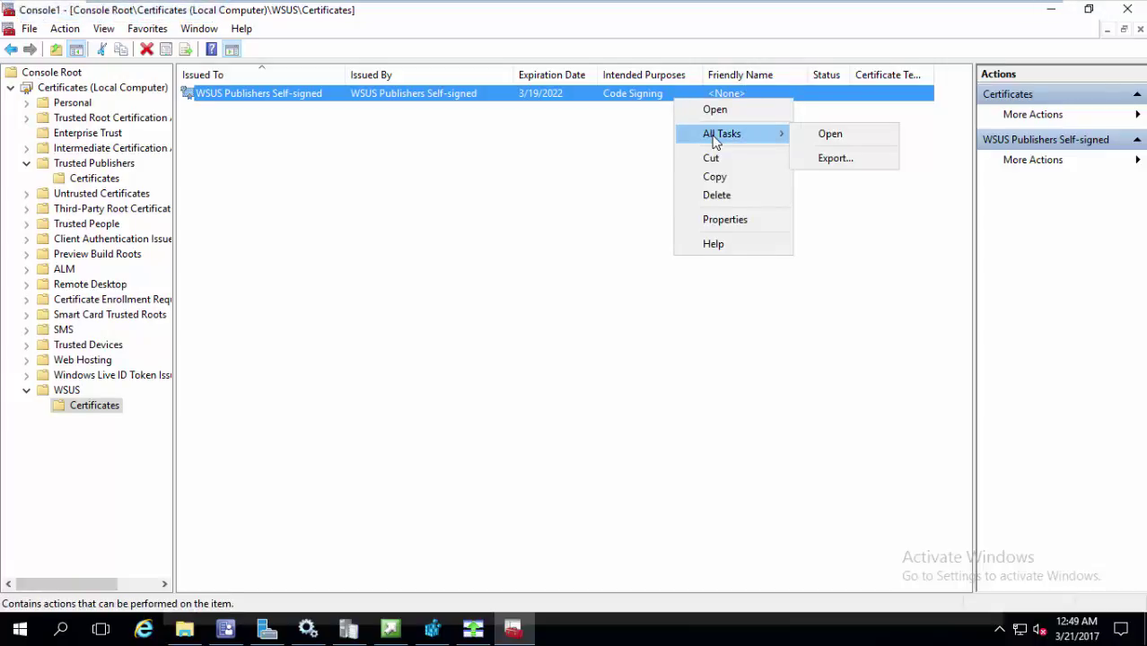
pyautogui.click(832, 157)
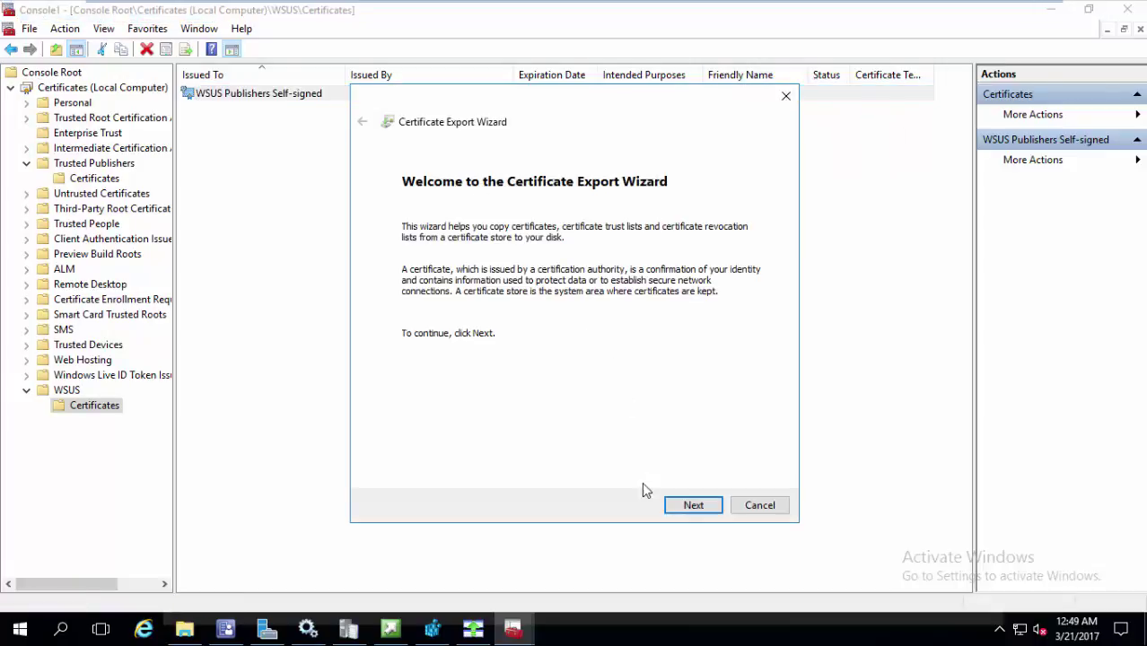
pyautogui.click(703, 507)
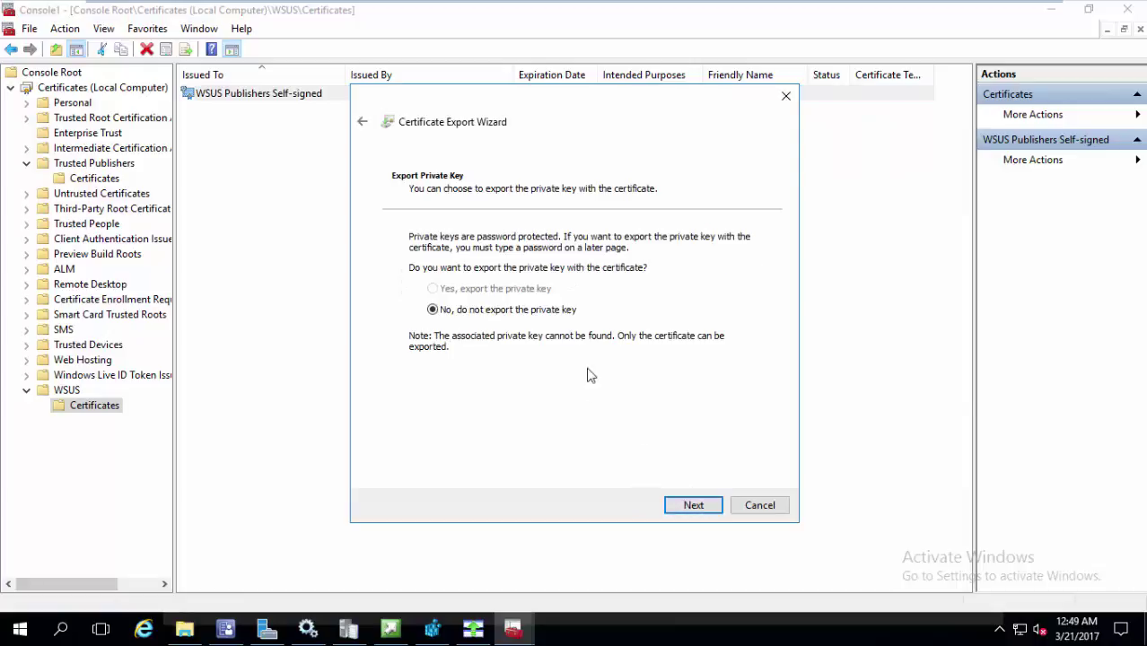
pyautogui.click(680, 508)
pyautogui.click(679, 505)
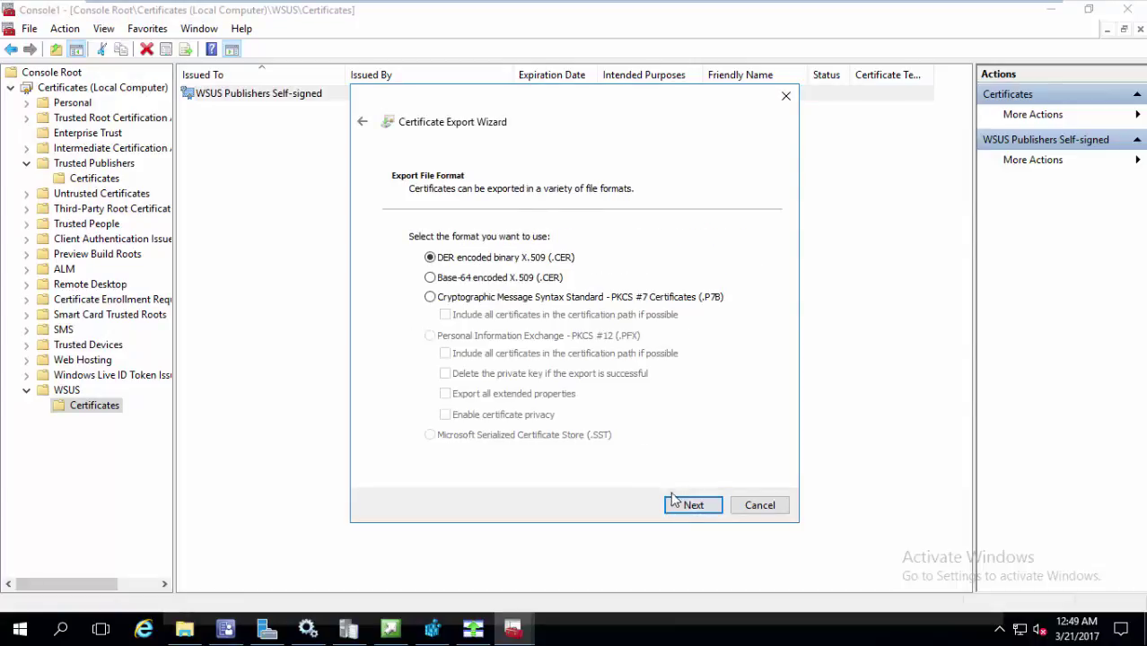
# Step: Set the export file to wsus.cer on the Desktop and complete the certificate export
pyautogui.write('wsus')
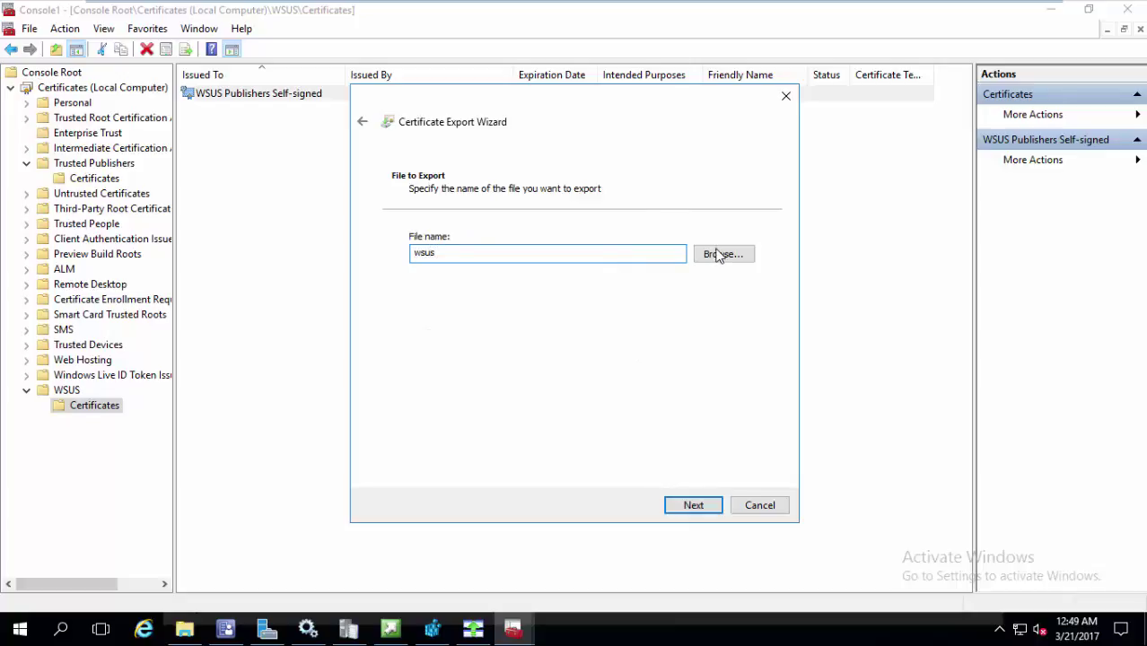
pyautogui.click(720, 255)
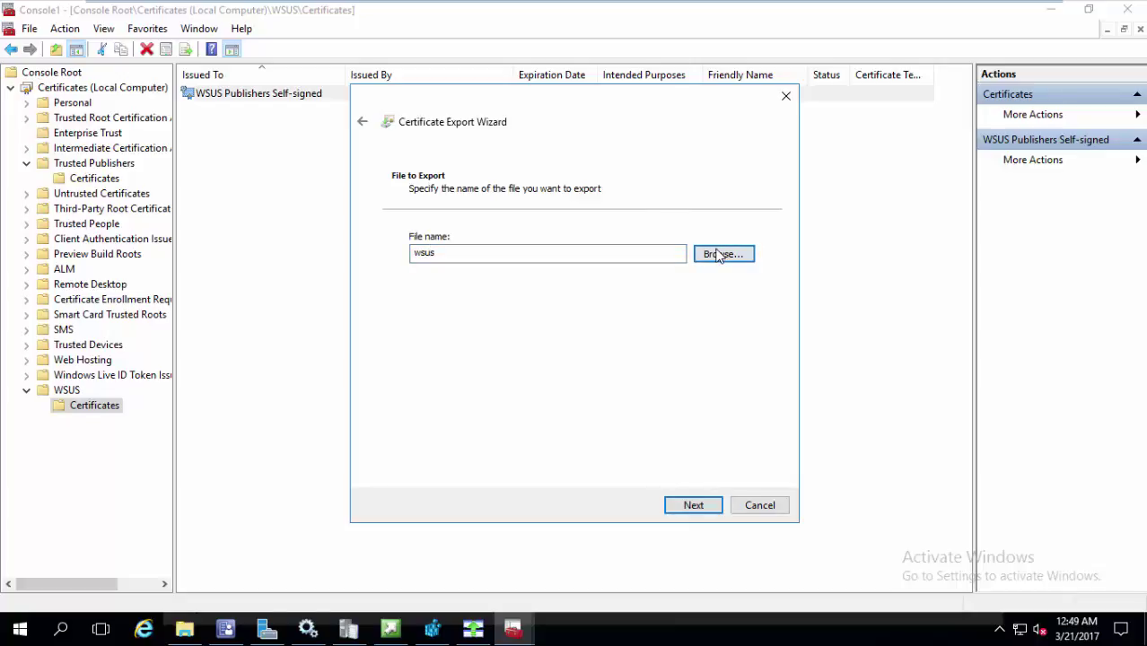
pyautogui.click(426, 201)
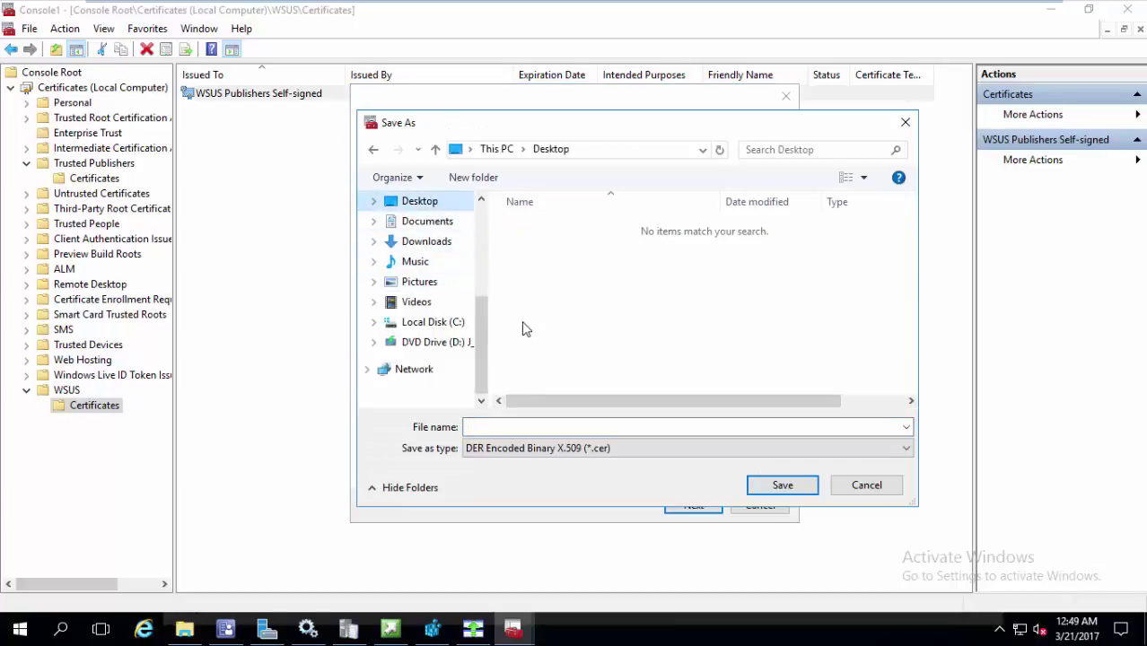
pyautogui.click(535, 428)
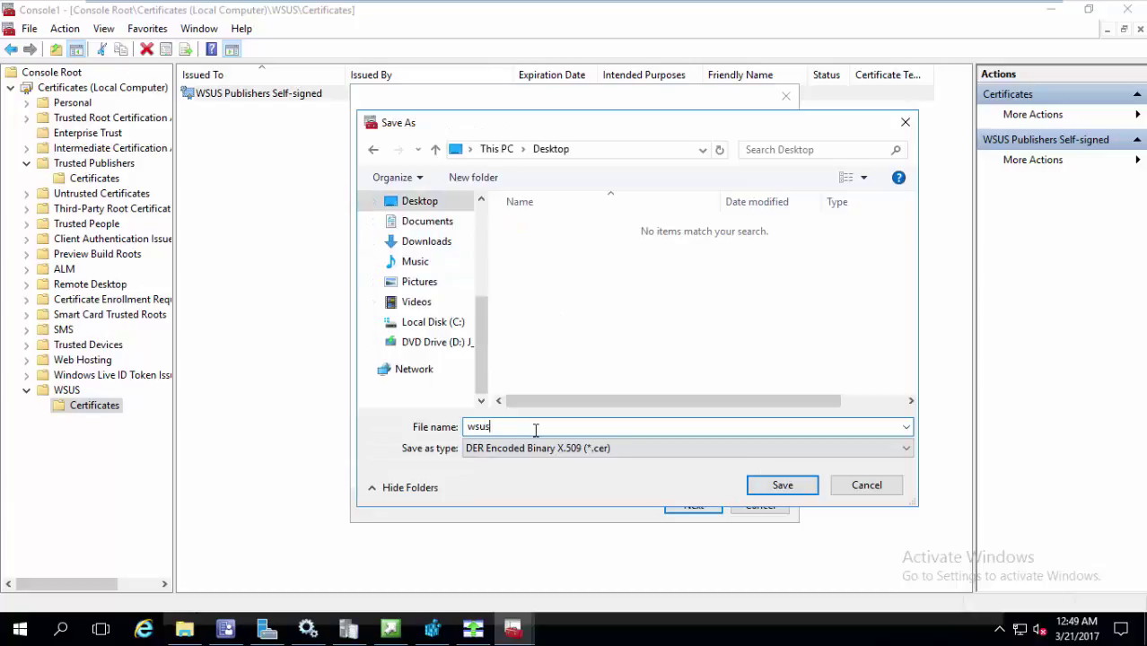
pyautogui.click(760, 484)
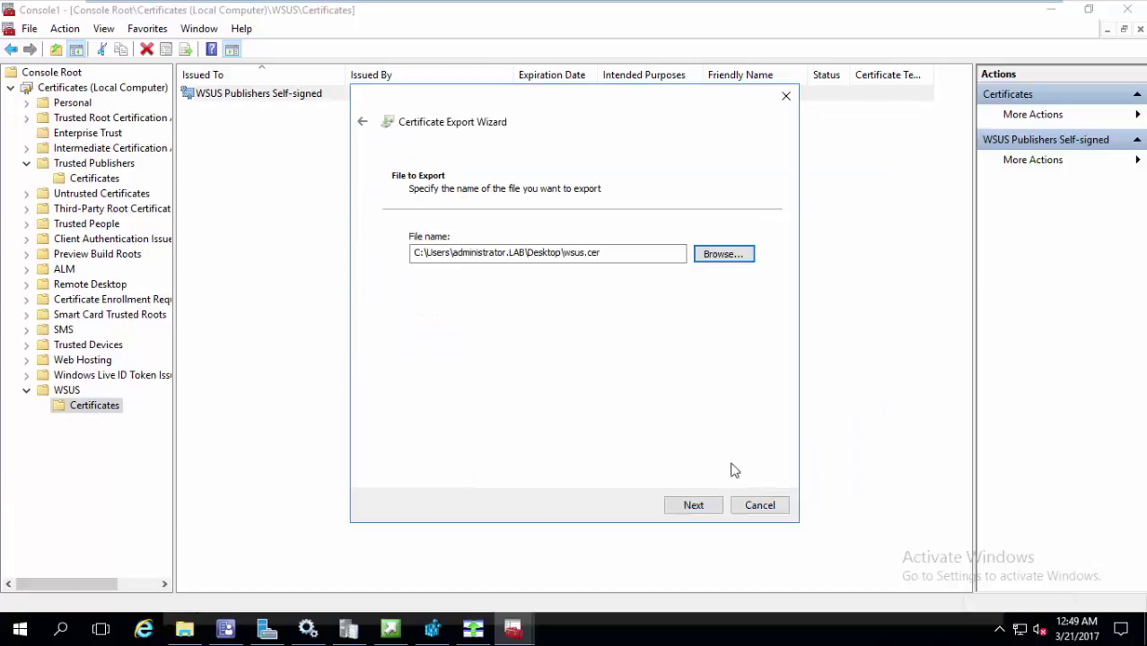
pyautogui.click(680, 504)
pyautogui.click(687, 504)
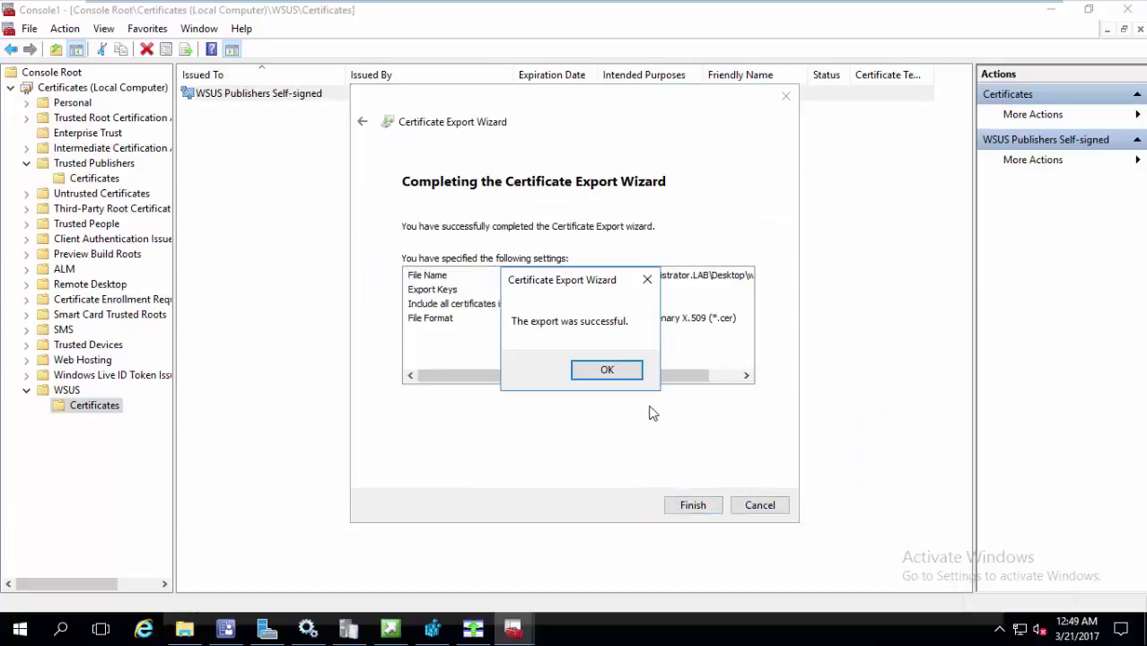
pyautogui.click(629, 369)
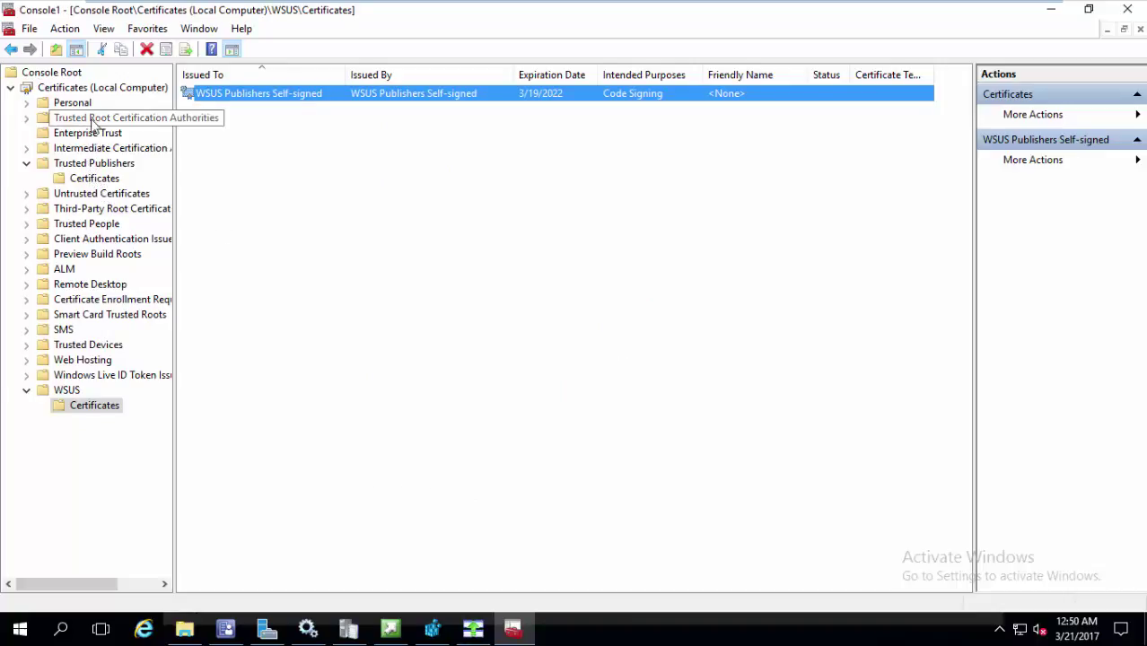
# Step: Import wsus.cer from the Desktop into the local computer's Trusted Publishers certificate store
pyautogui.click(93, 179)
pyautogui.rightClick(88, 176)
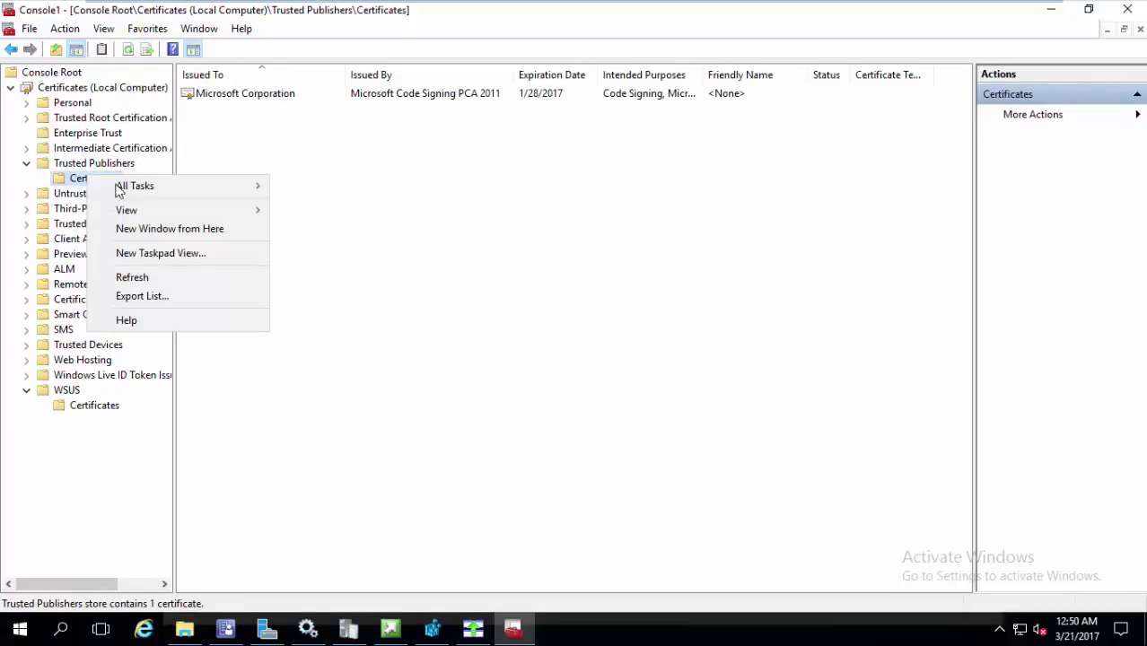
pyautogui.moveTo(126, 190)
pyautogui.click(327, 176)
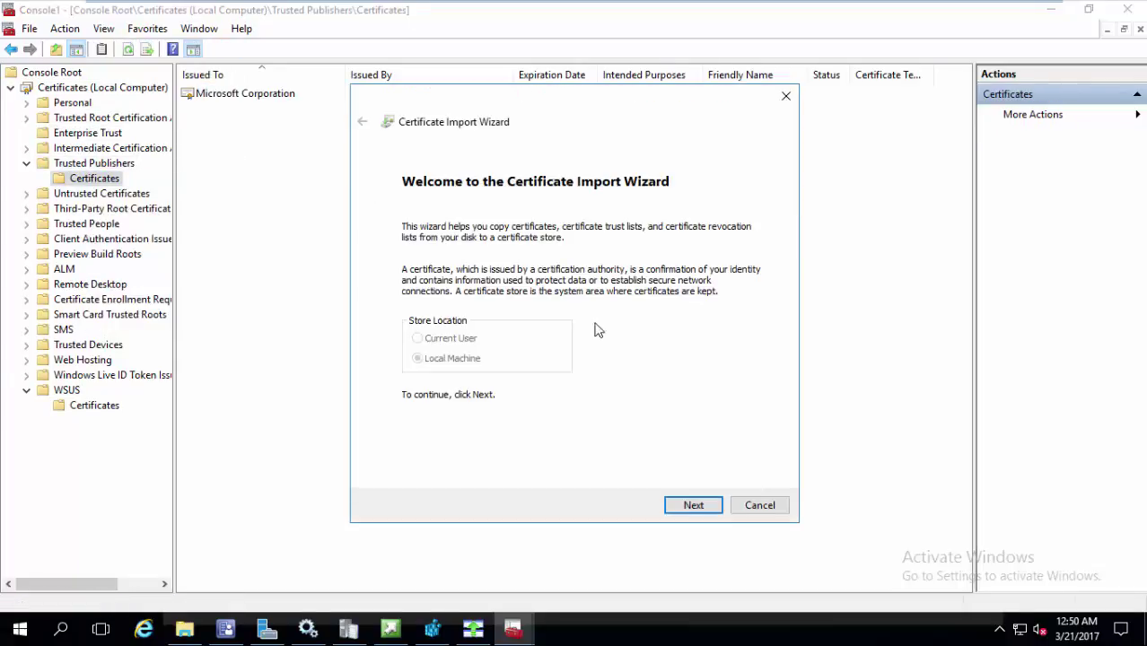
pyautogui.click(706, 512)
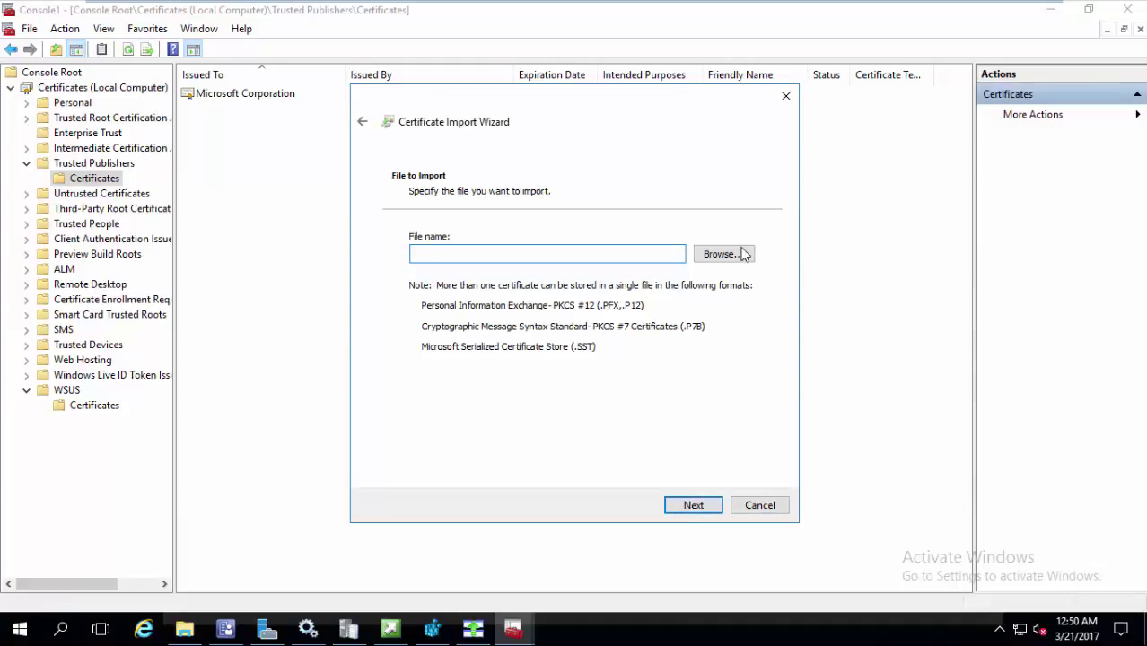
pyautogui.click(744, 255)
pyautogui.click(542, 227)
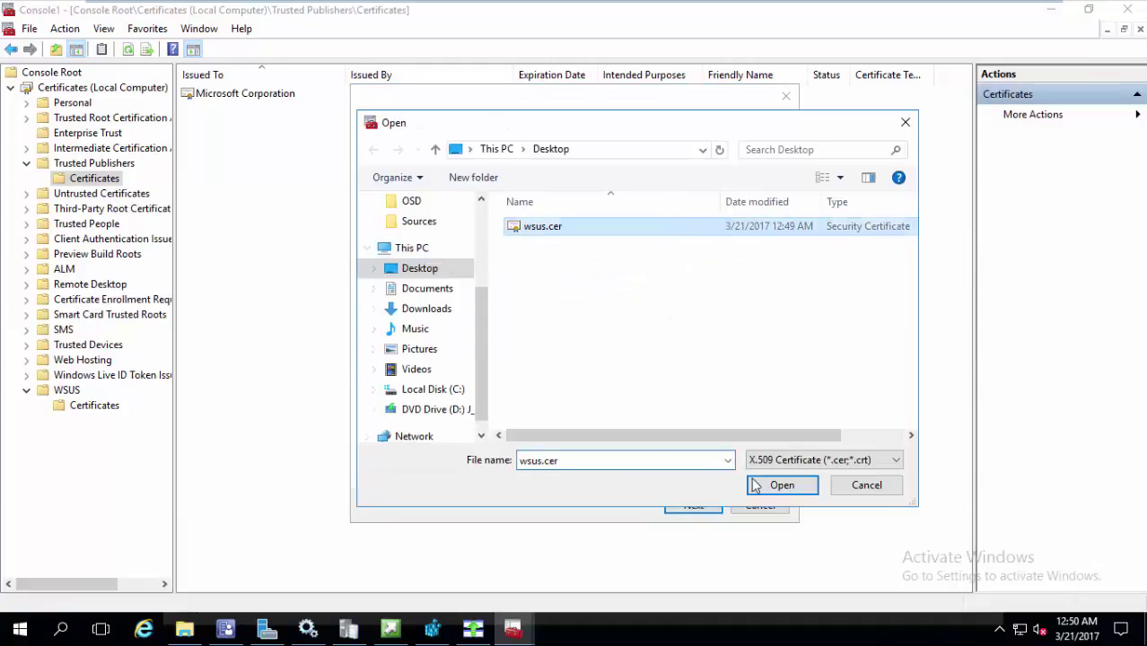
pyautogui.click(782, 485)
pyautogui.click(695, 507)
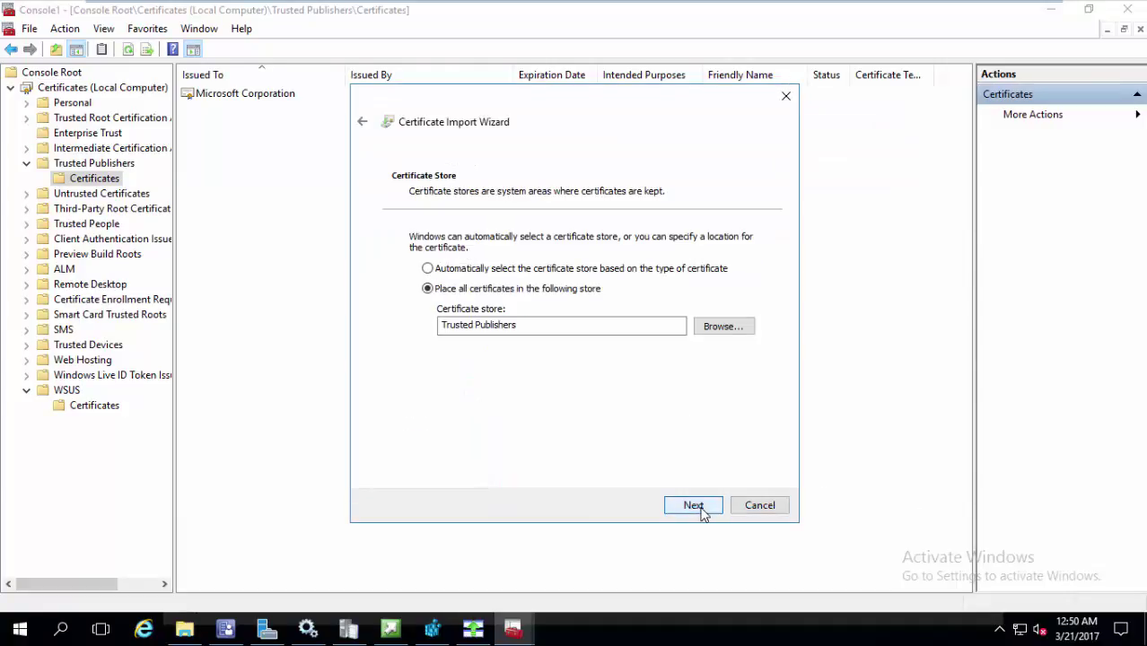
pyautogui.click(694, 505)
pyautogui.click(700, 507)
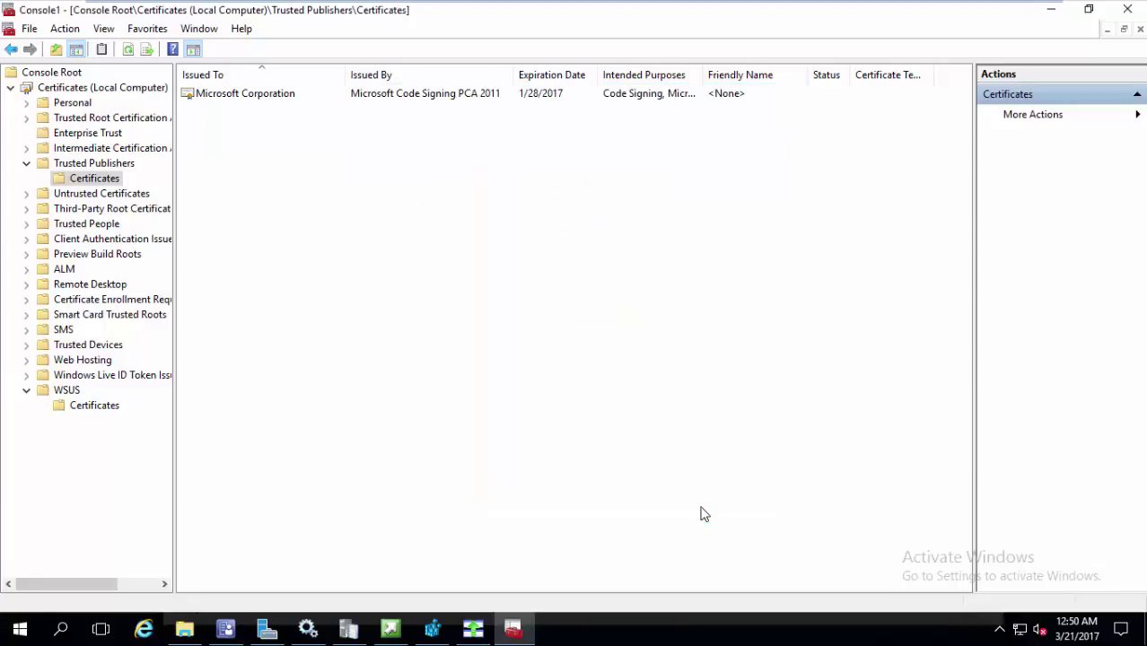
pyautogui.click(630, 377)
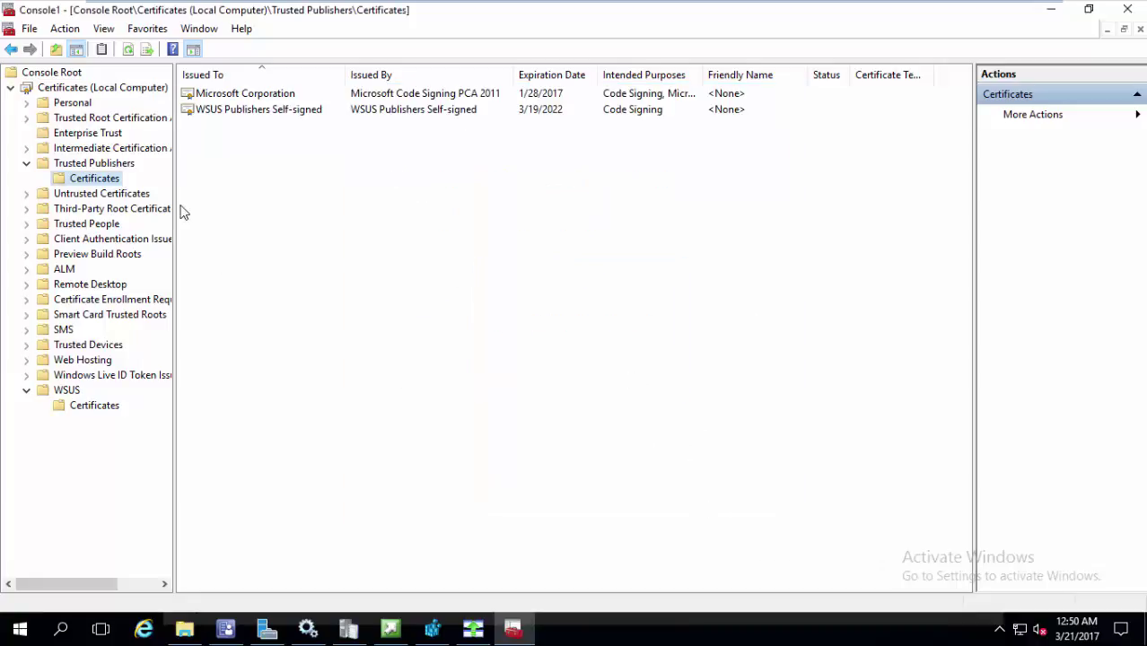
# Step: Import wsus.cer from the Desktop into the local computer's Trusted Root Certification Authorities certificate store
pyautogui.click(26, 117)
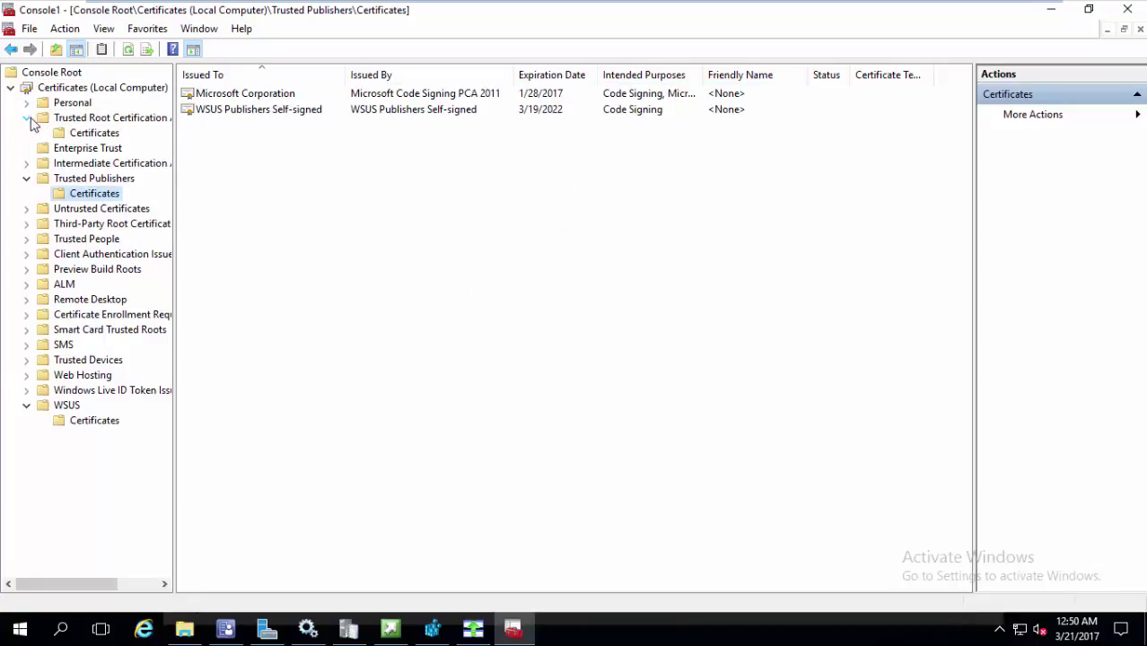
pyautogui.click(59, 121)
pyautogui.click(69, 133)
pyautogui.rightClick(69, 133)
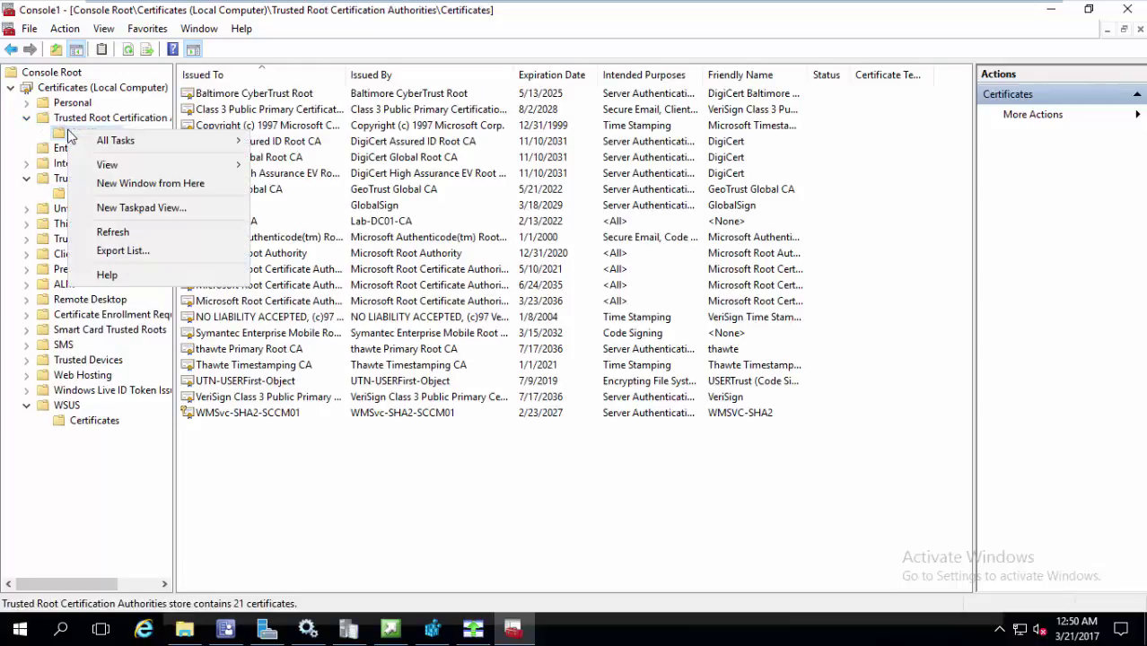
pyautogui.moveTo(98, 142)
pyautogui.click(285, 141)
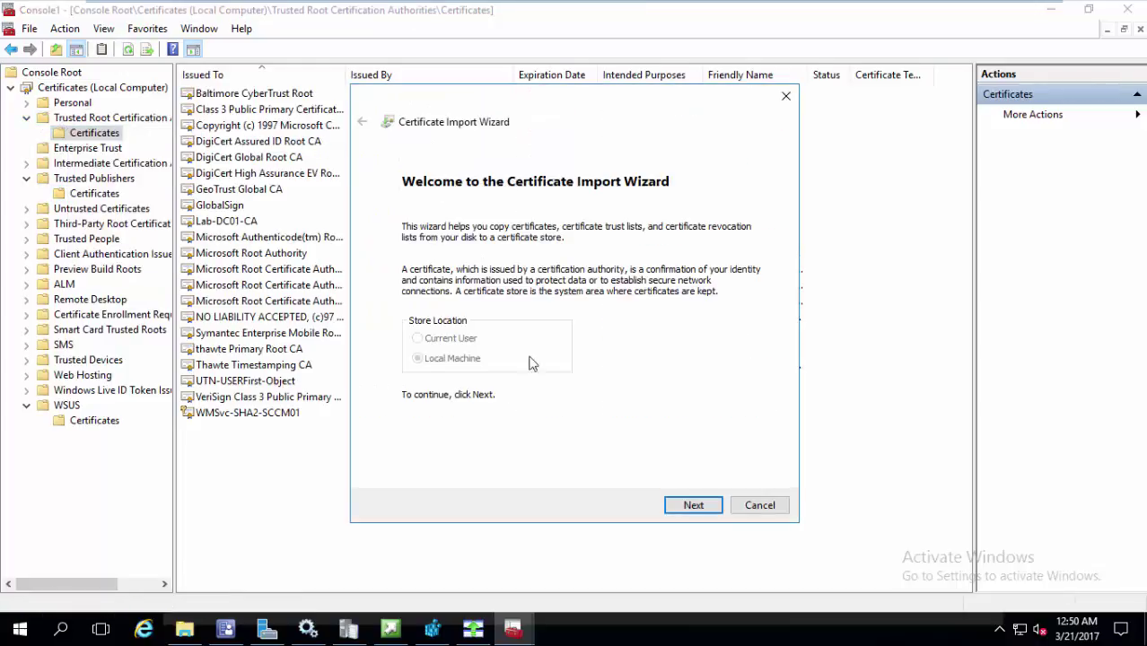
pyautogui.click(713, 510)
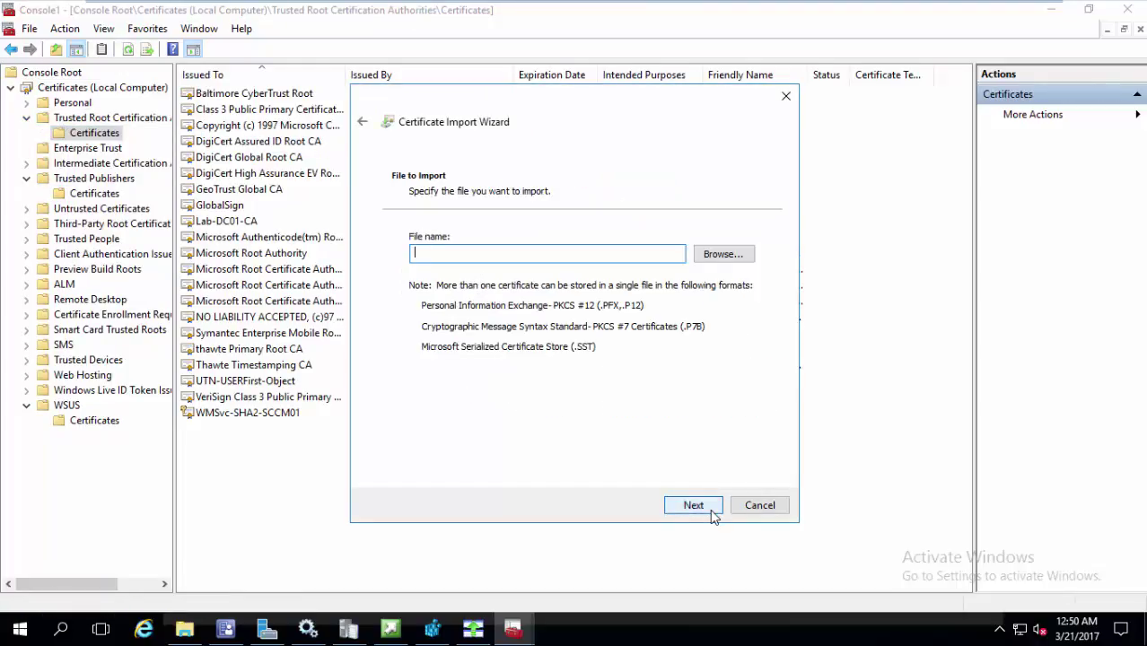
pyautogui.click(700, 256)
pyautogui.click(543, 227)
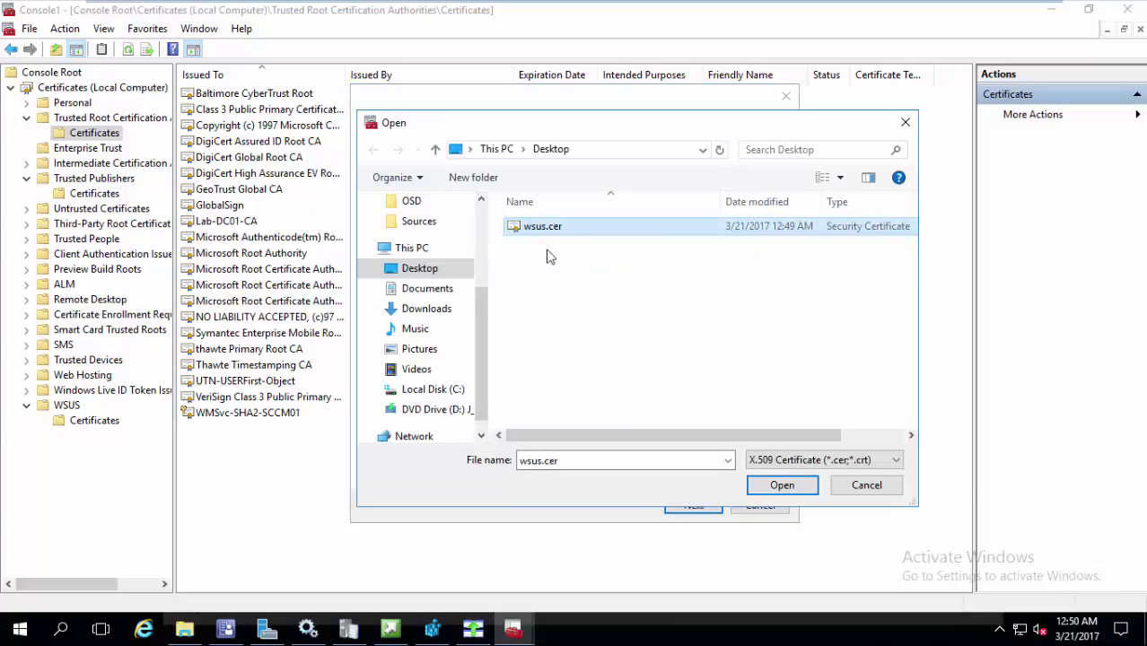
pyautogui.click(762, 487)
pyautogui.click(690, 507)
pyautogui.click(689, 506)
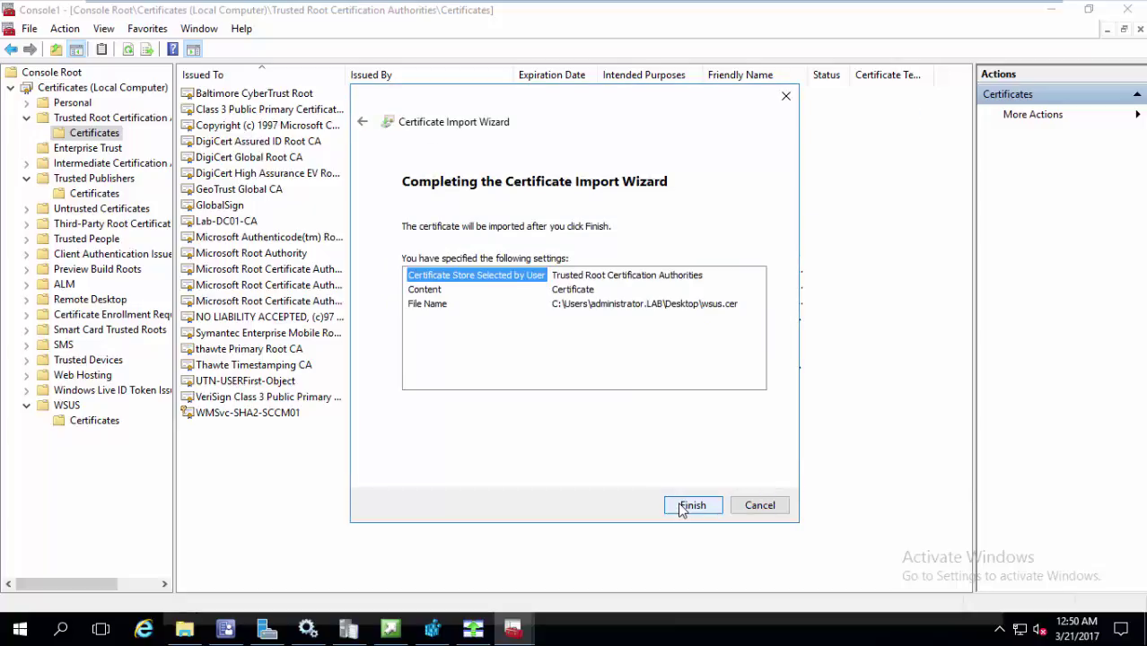
pyautogui.click(691, 506)
pyautogui.click(656, 387)
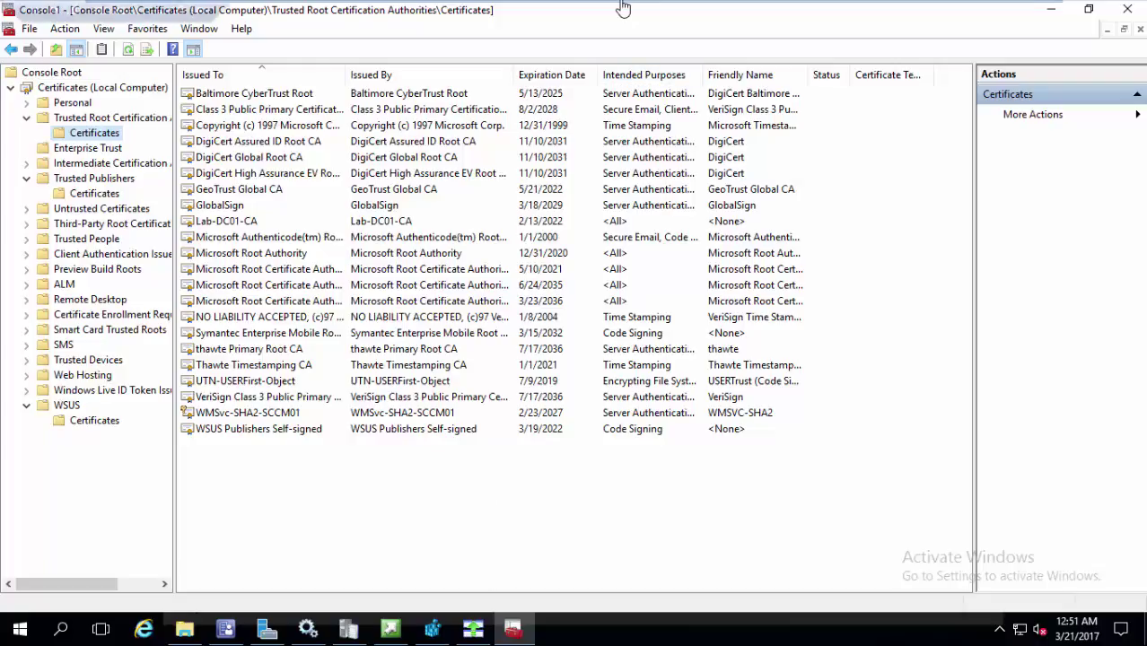
# Step: Switch to the domain controller's virtual machine and open the SCUP group policy object for editing in Group Policy Management
pyautogui.moveTo(622, 7)
pyautogui.click(966, 14)
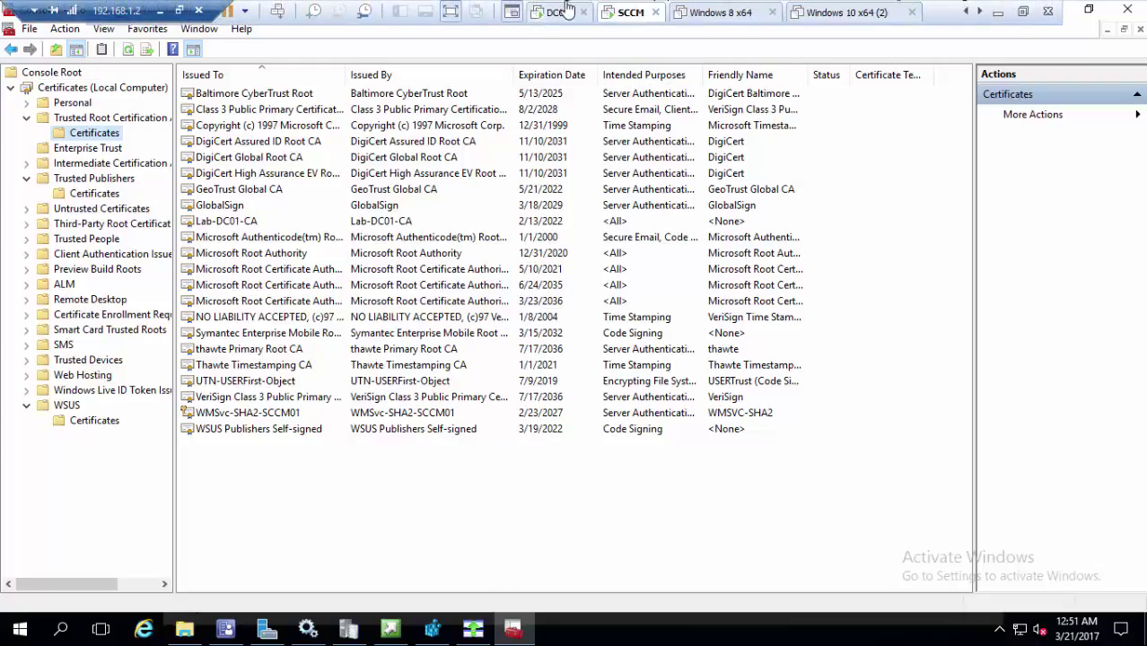
pyautogui.click(545, 12)
pyautogui.click(114, 286)
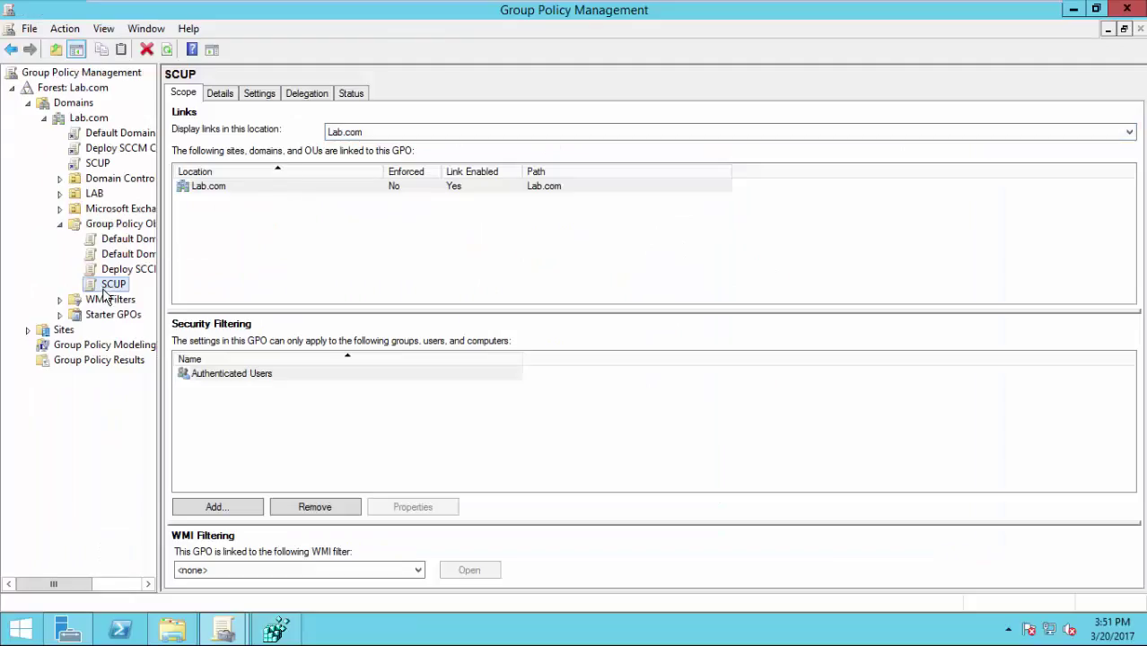
pyautogui.rightClick(109, 294)
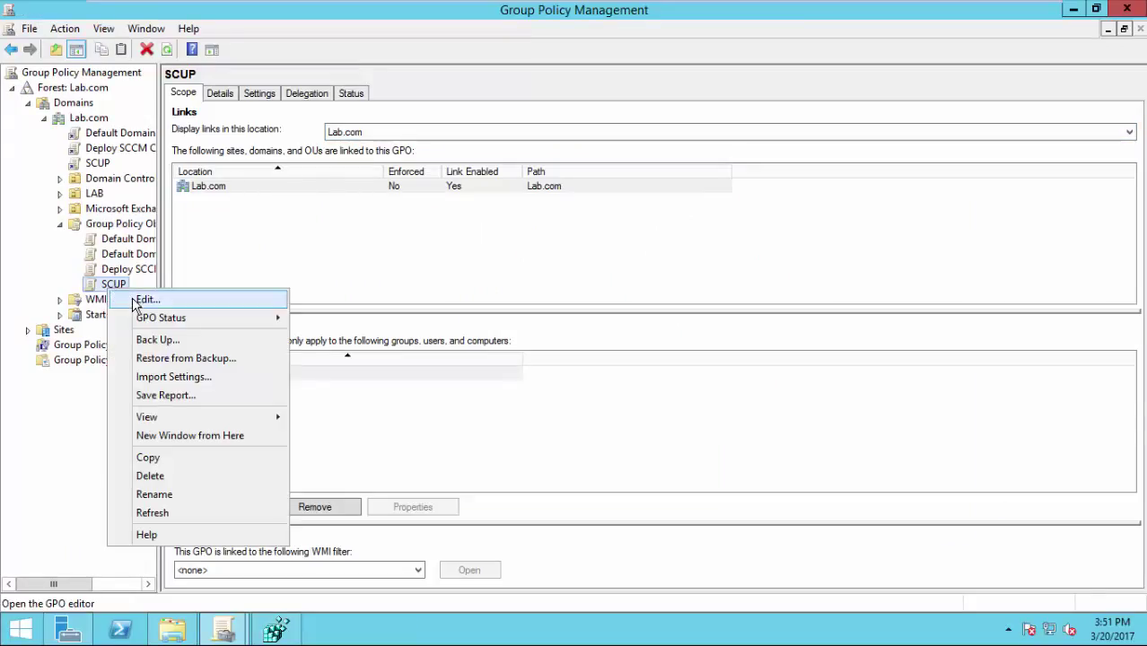
pyautogui.click(132, 302)
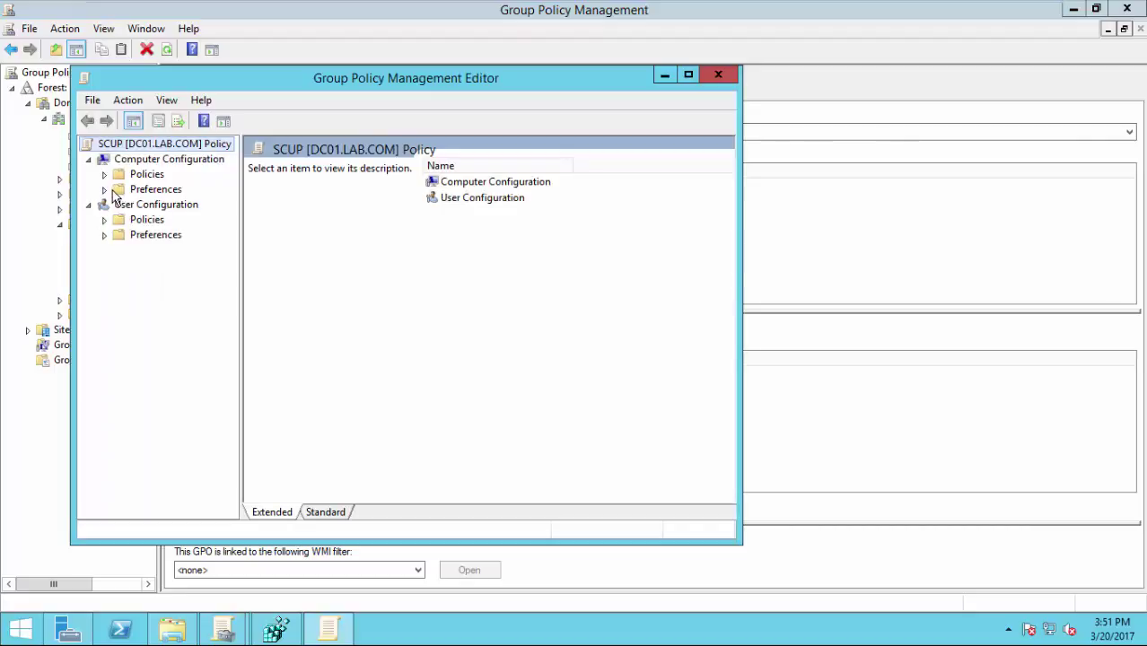
# Step: Open the Windows Update policy settings under Computer Configuration, Policies, Administrative Templates, Windows Components
pyautogui.click(104, 175)
pyautogui.click(122, 220)
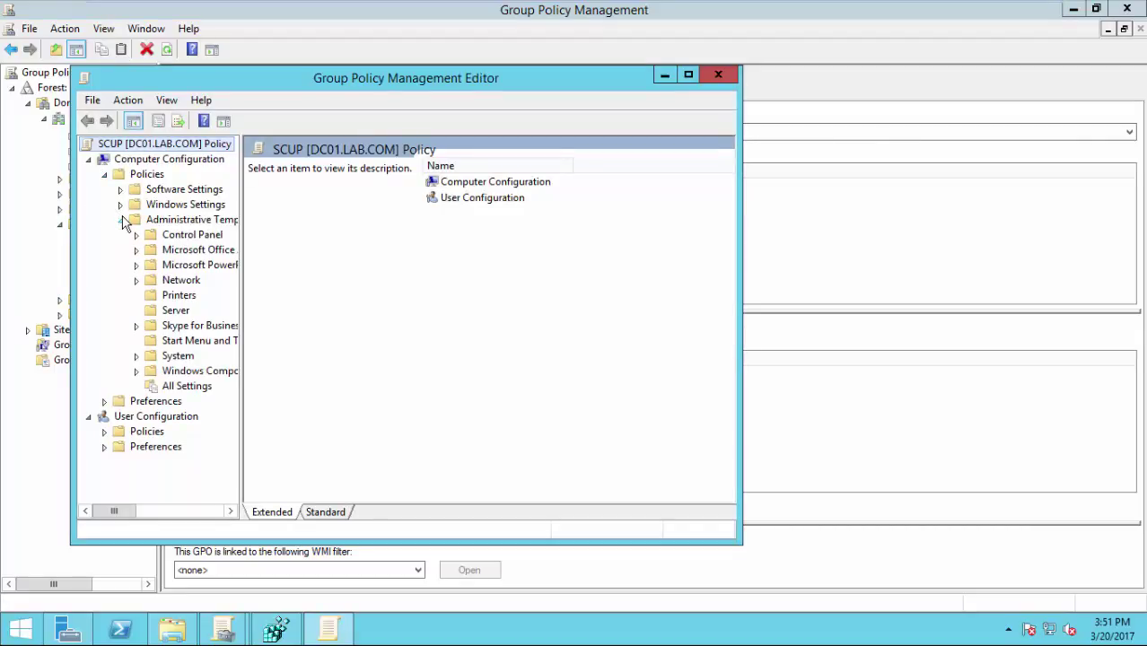
pyautogui.click(136, 372)
pyautogui.moveTo(238, 310); pyautogui.dragTo(302, 422)
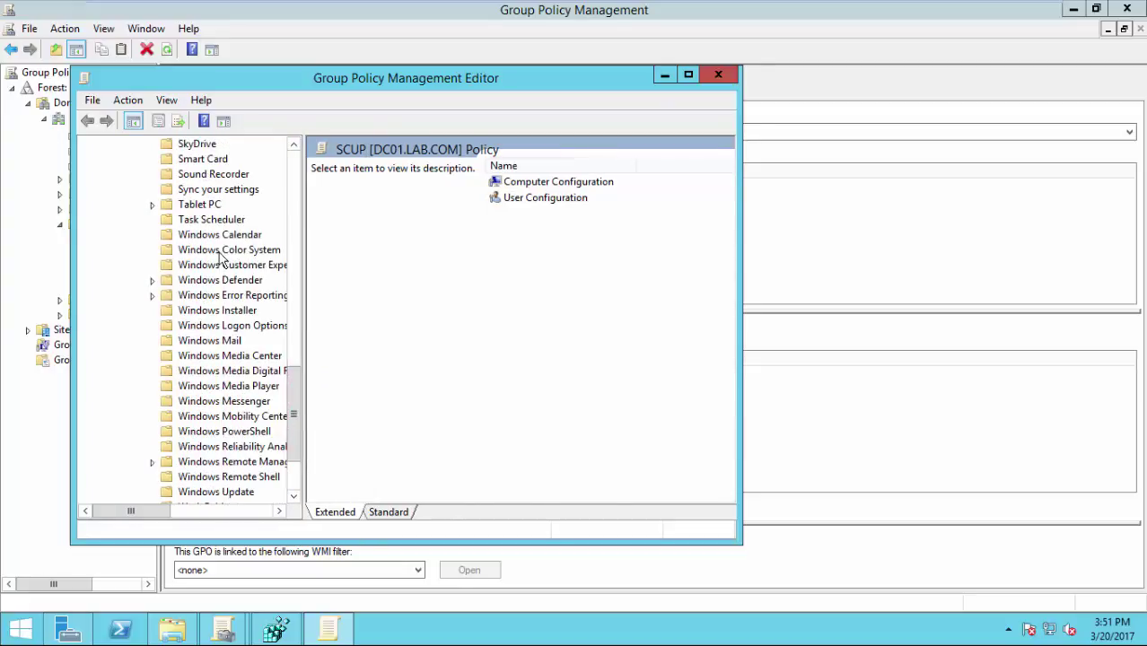
pyautogui.click(235, 493)
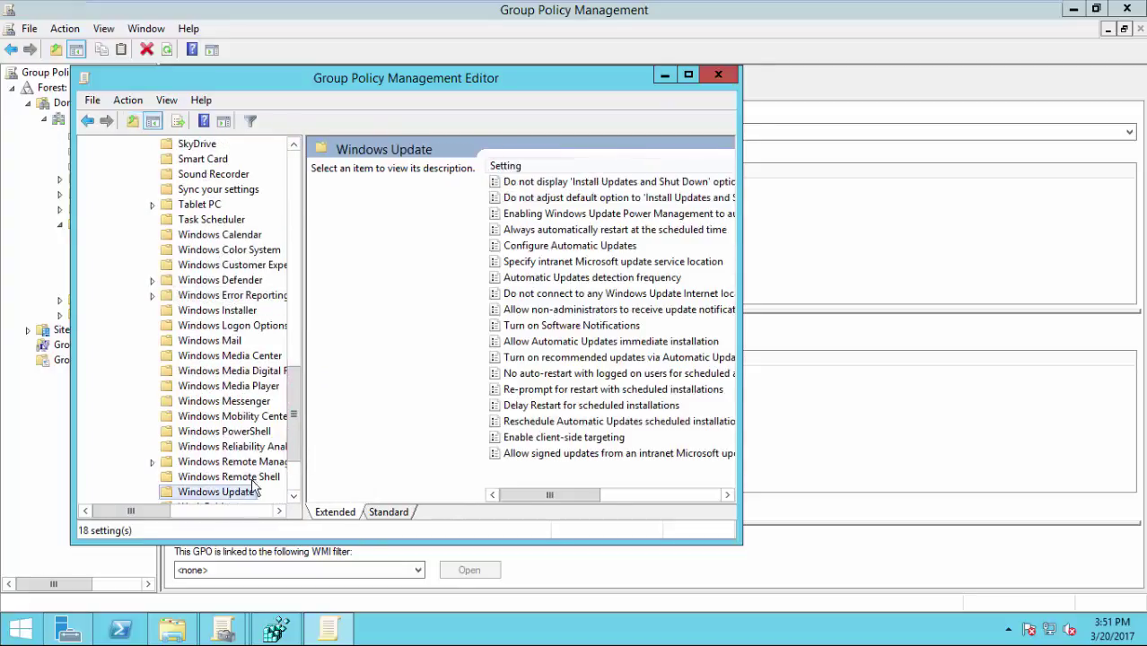
# Step: Show the Windows Update settings in standard view sorted by name and select "Allow signed updates from an intranet Microsoft update service location"
pyautogui.click(395, 512)
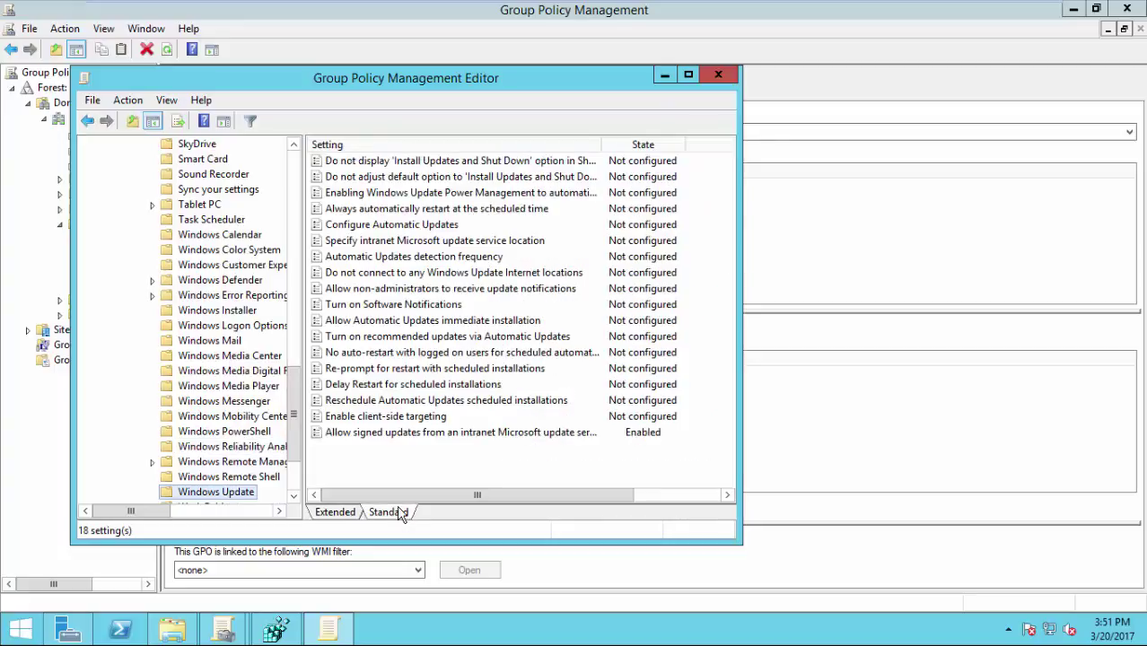
pyautogui.click(483, 145)
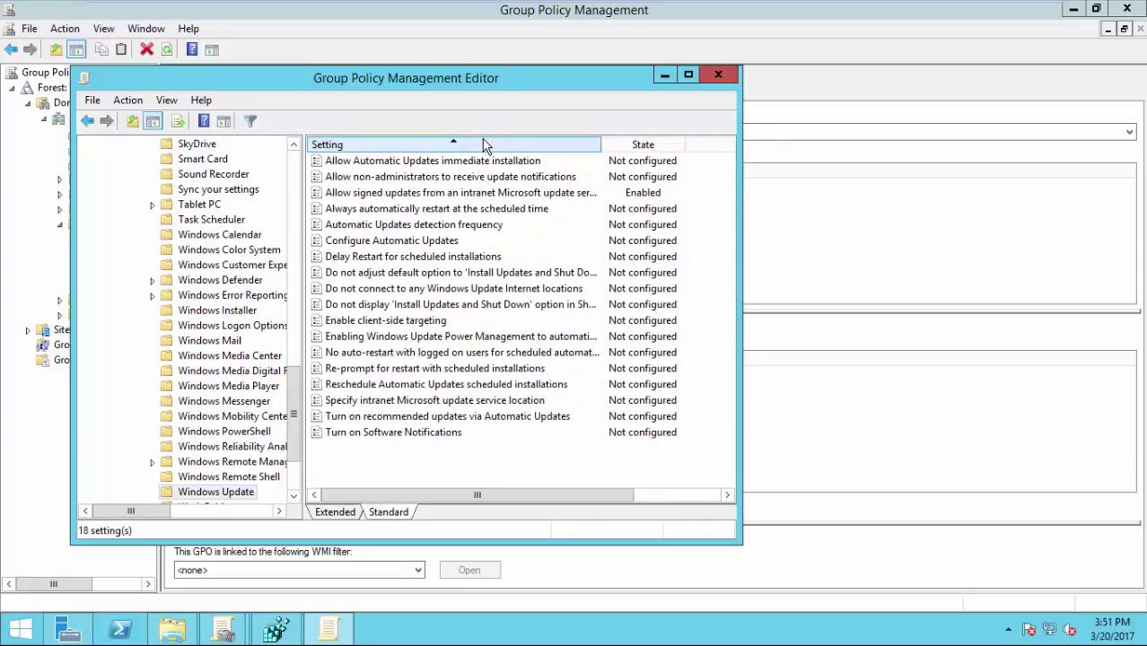
pyautogui.click(447, 198)
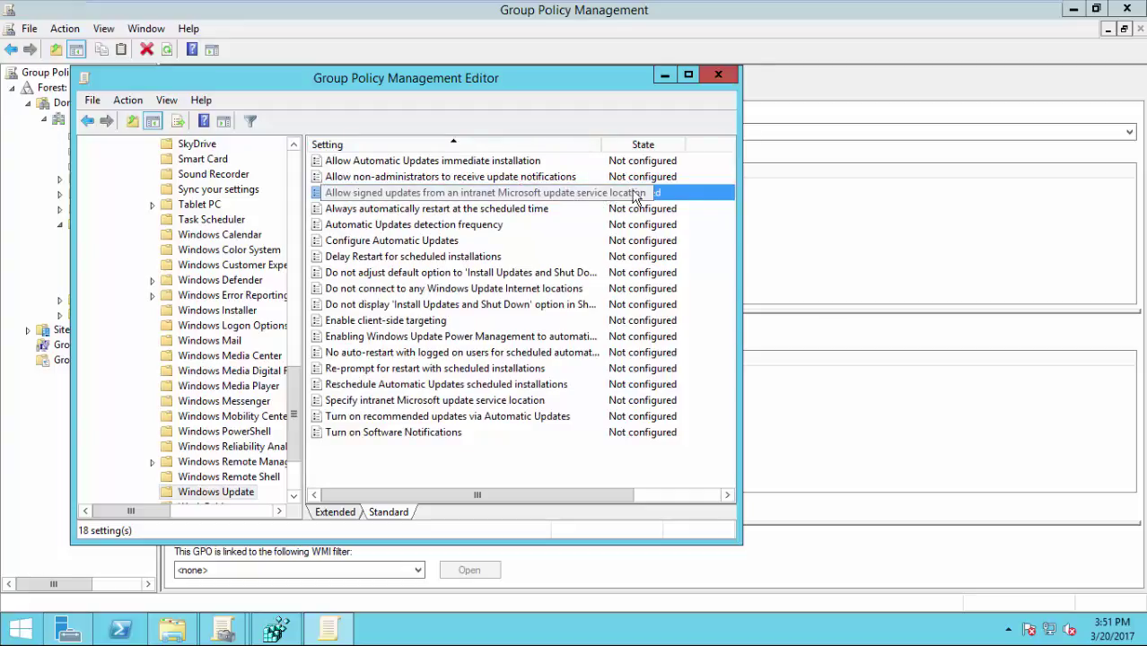
# Step: Open Trusted Root Certification Authorities under Computer Configuration, Policies, Windows Settings, Security Settings, Public Key Policies and maximize the editor
pyautogui.scroll(20, 292, 378)
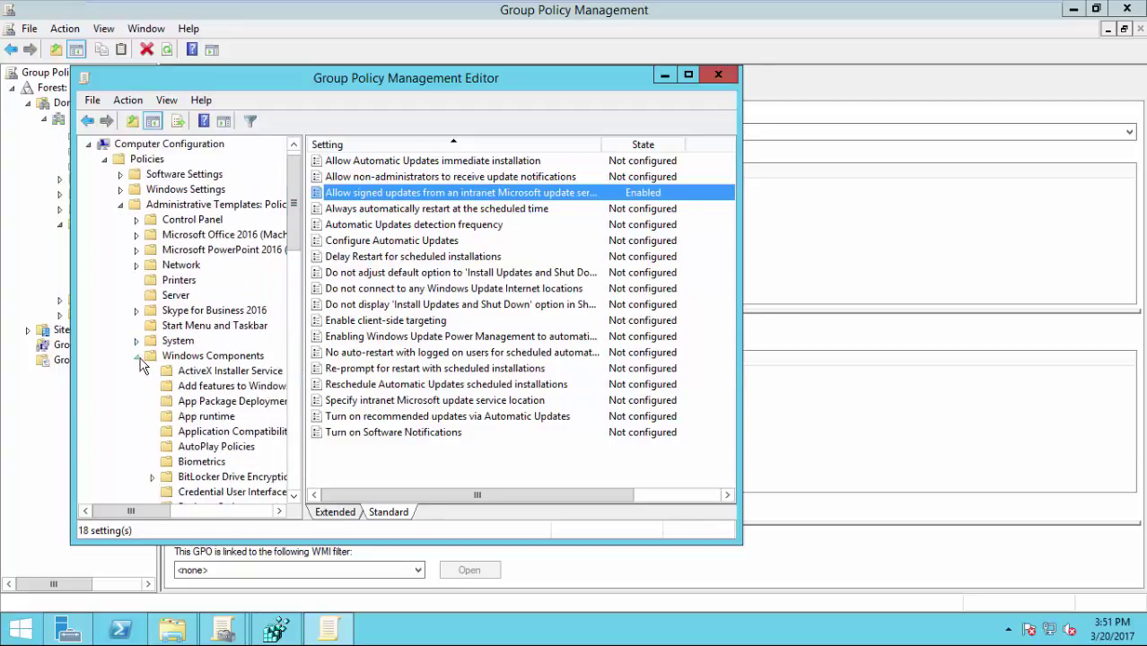
pyautogui.click(138, 357)
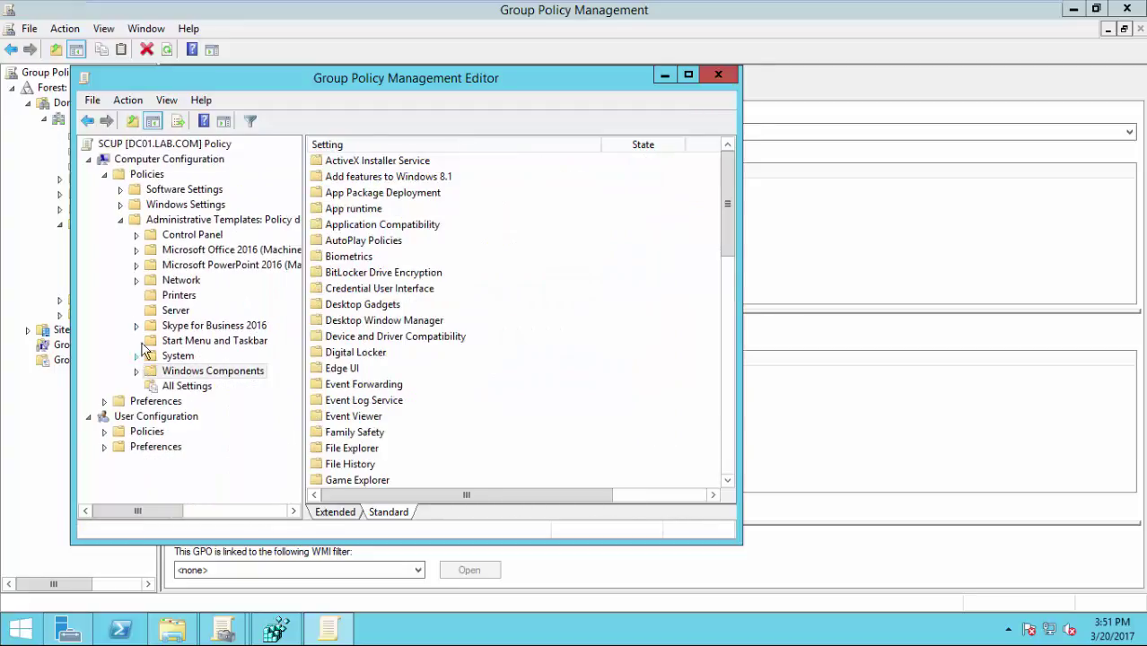
pyautogui.click(120, 220)
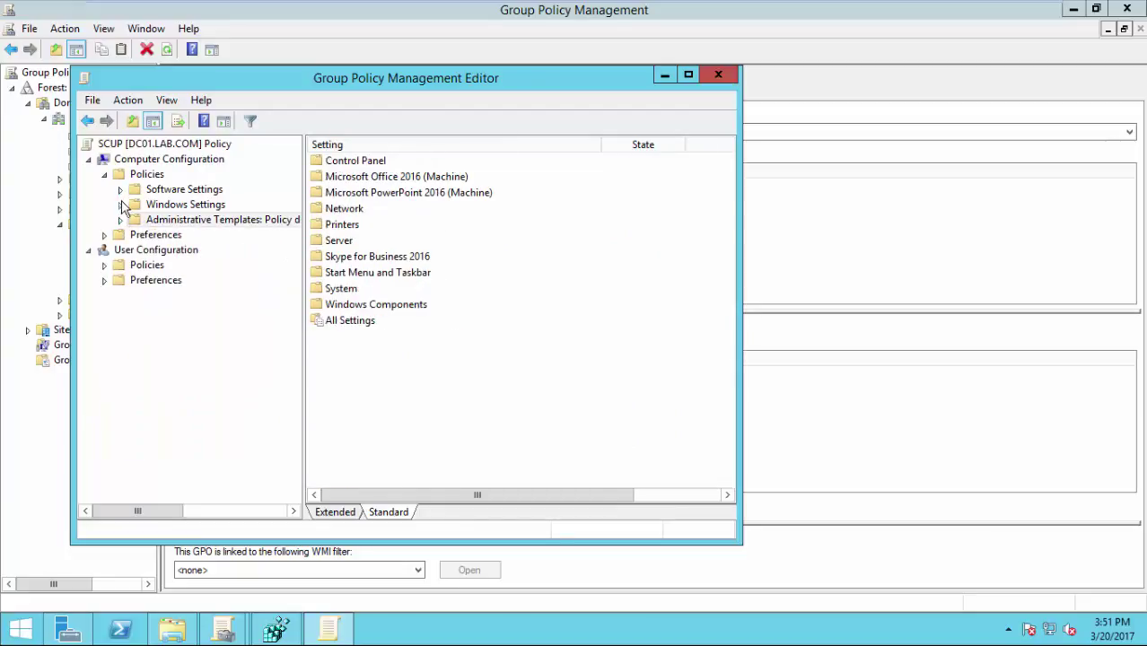
pyautogui.click(121, 205)
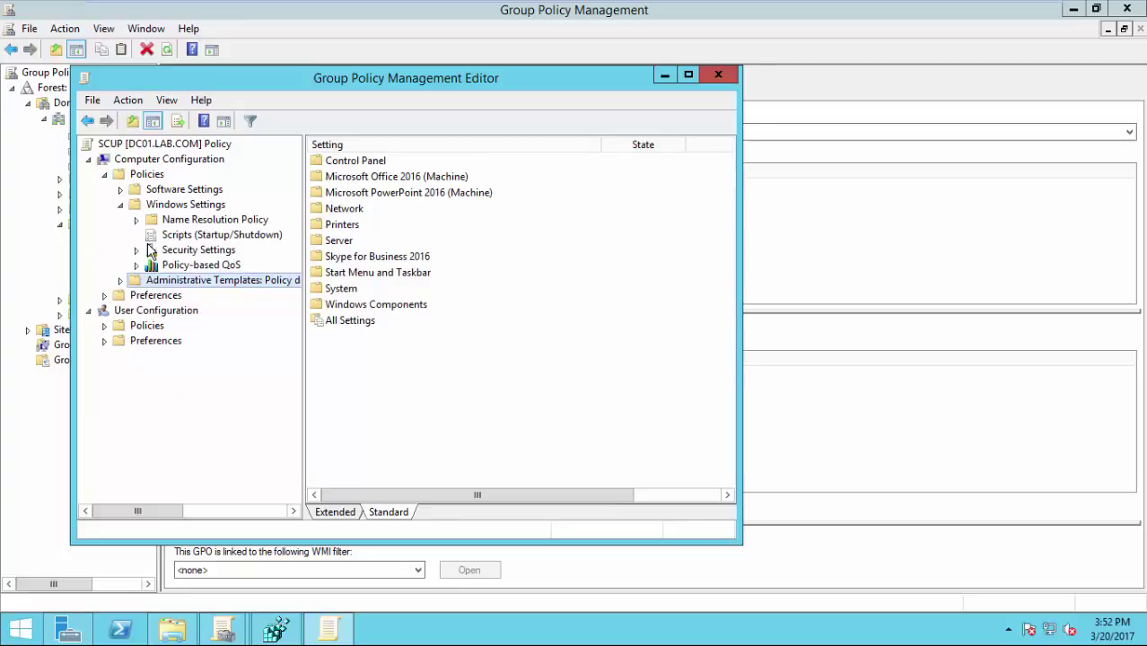
pyautogui.click(135, 251)
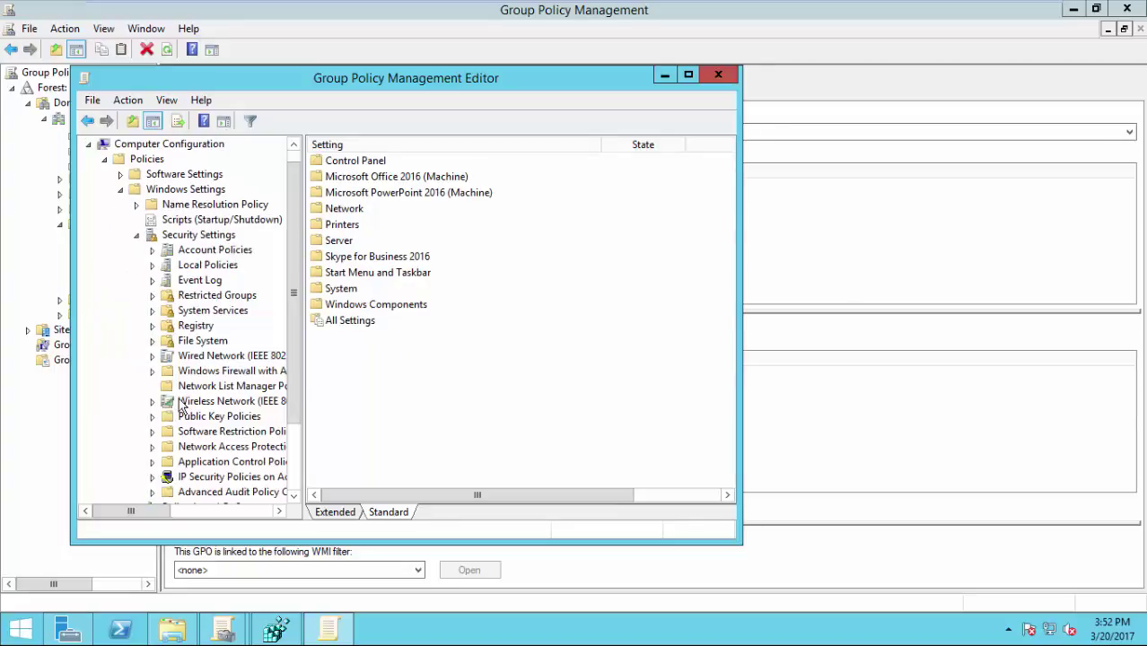
pyautogui.click(184, 432)
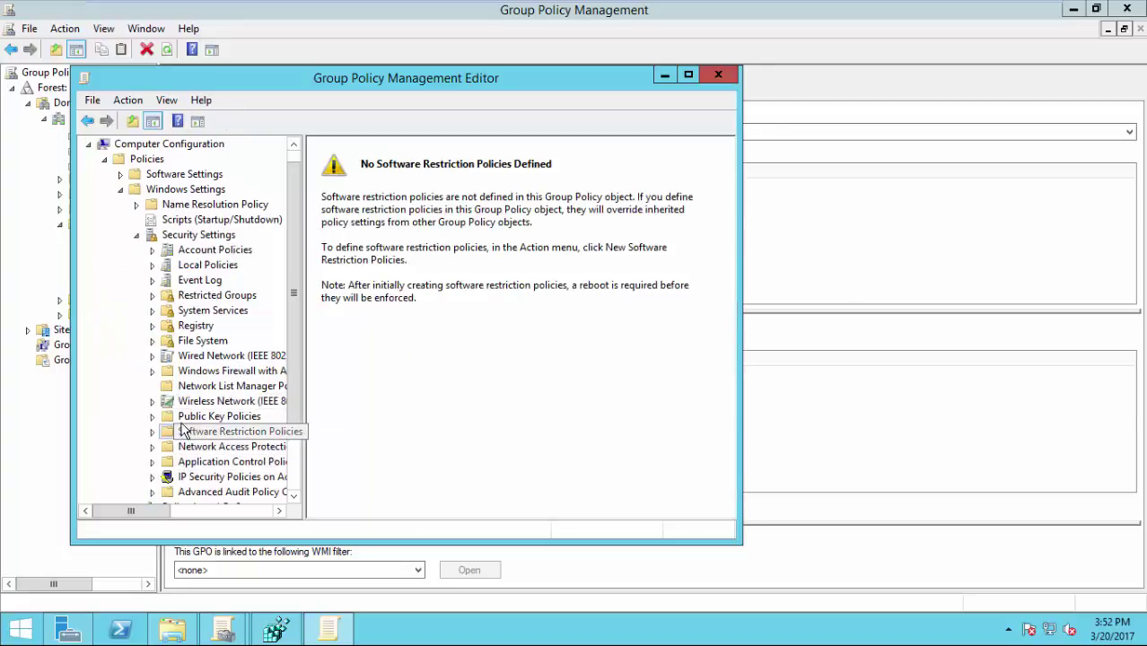
pyautogui.click(176, 417)
pyautogui.click(158, 419)
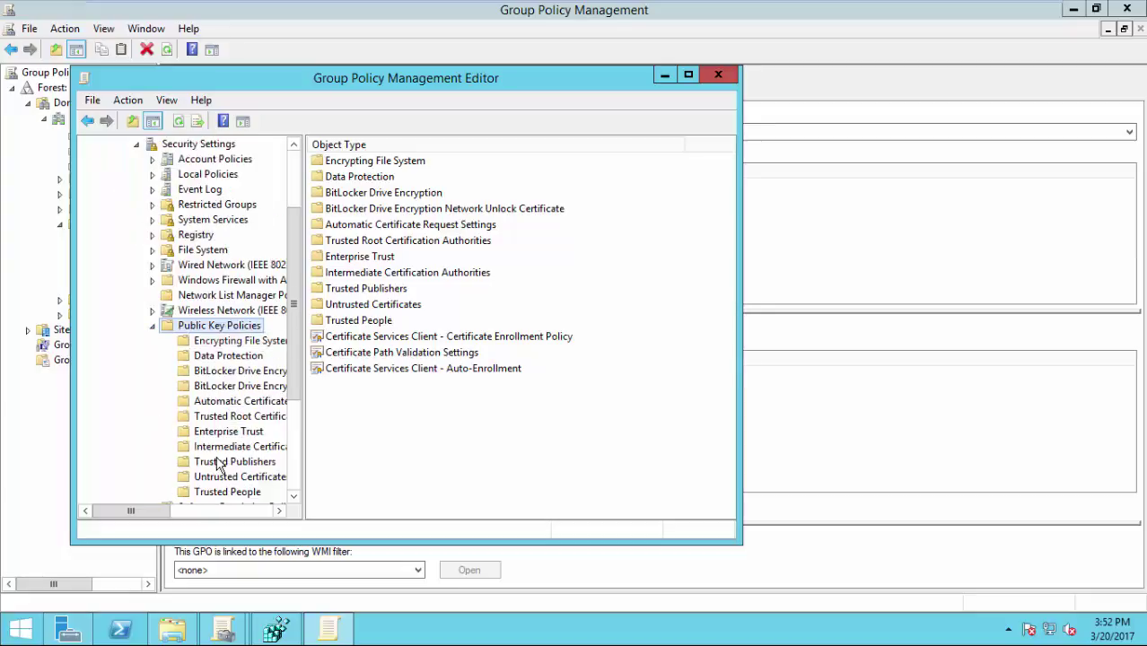
pyautogui.click(244, 421)
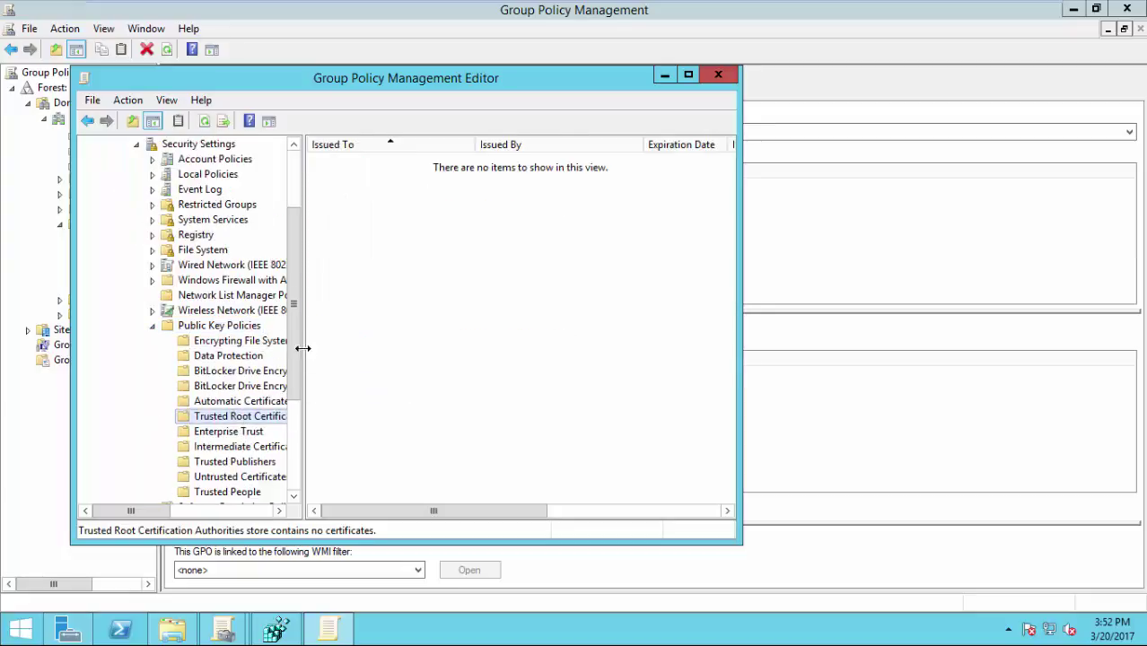
pyautogui.doubleClick(381, 81)
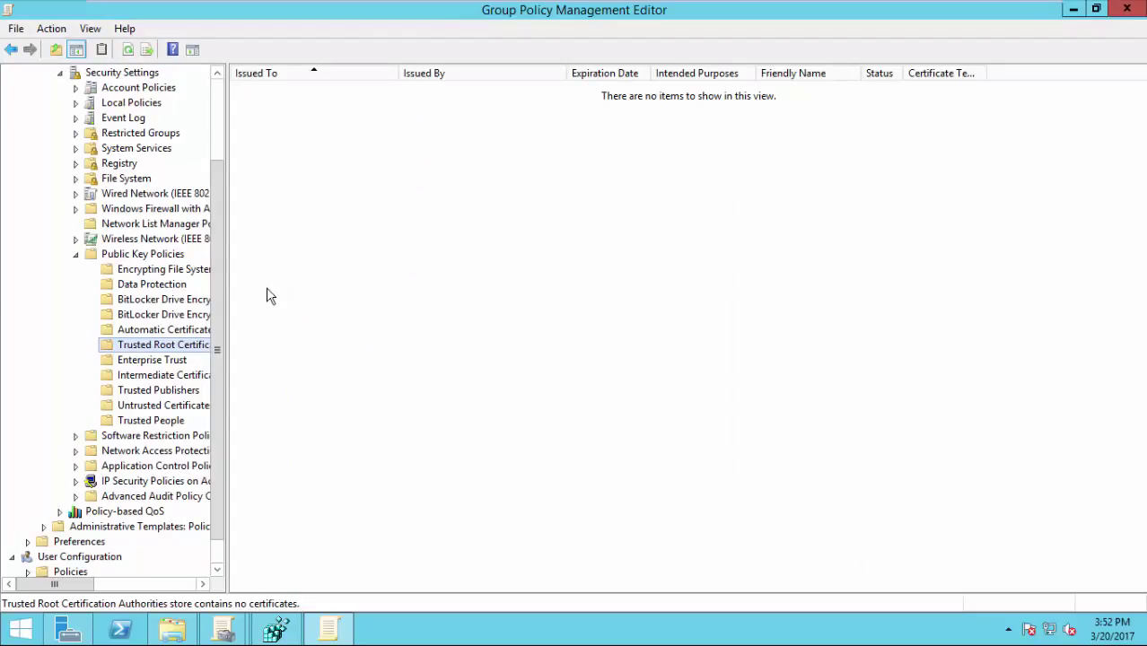
pyautogui.rightClick(196, 352)
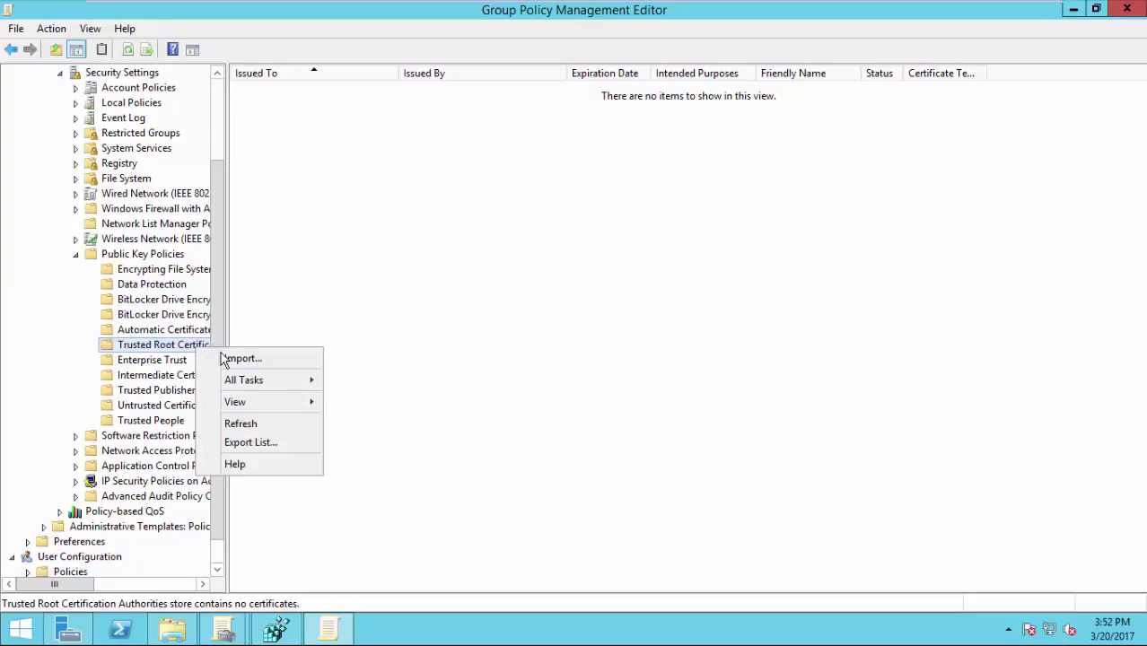
pyautogui.click(232, 359)
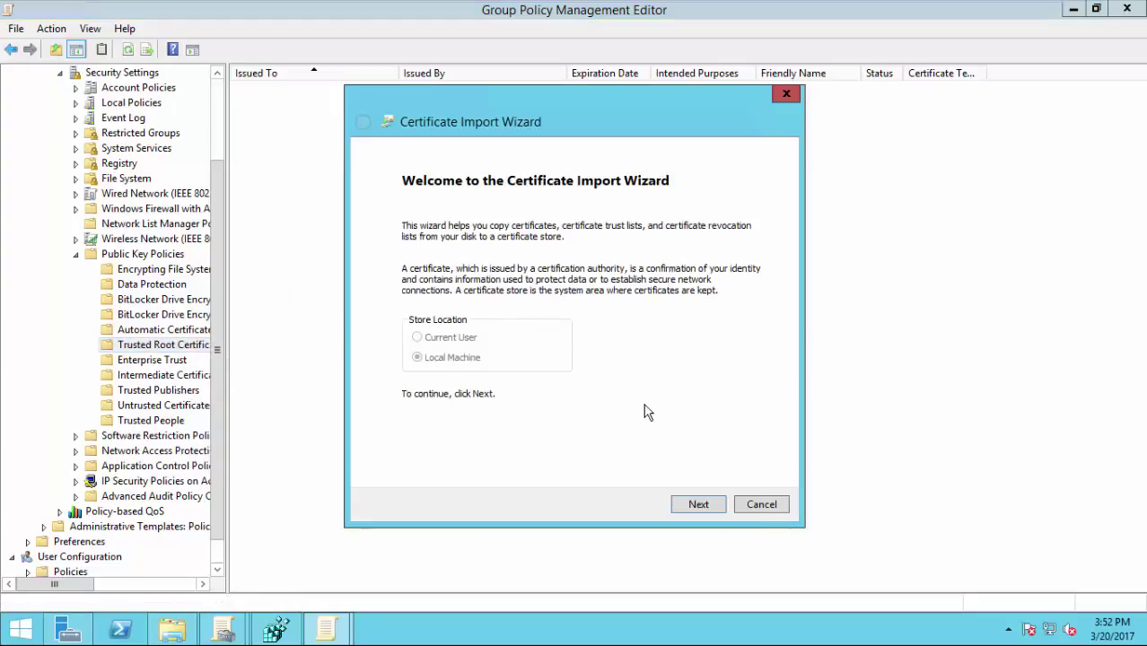
pyautogui.click(696, 504)
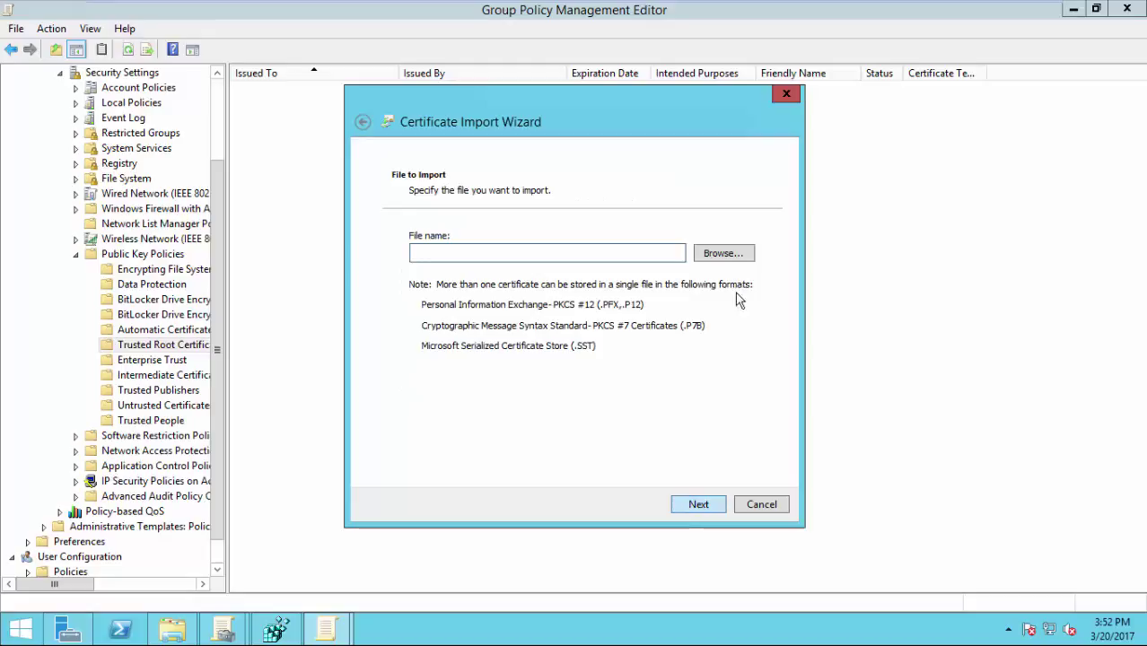
pyautogui.click(741, 262)
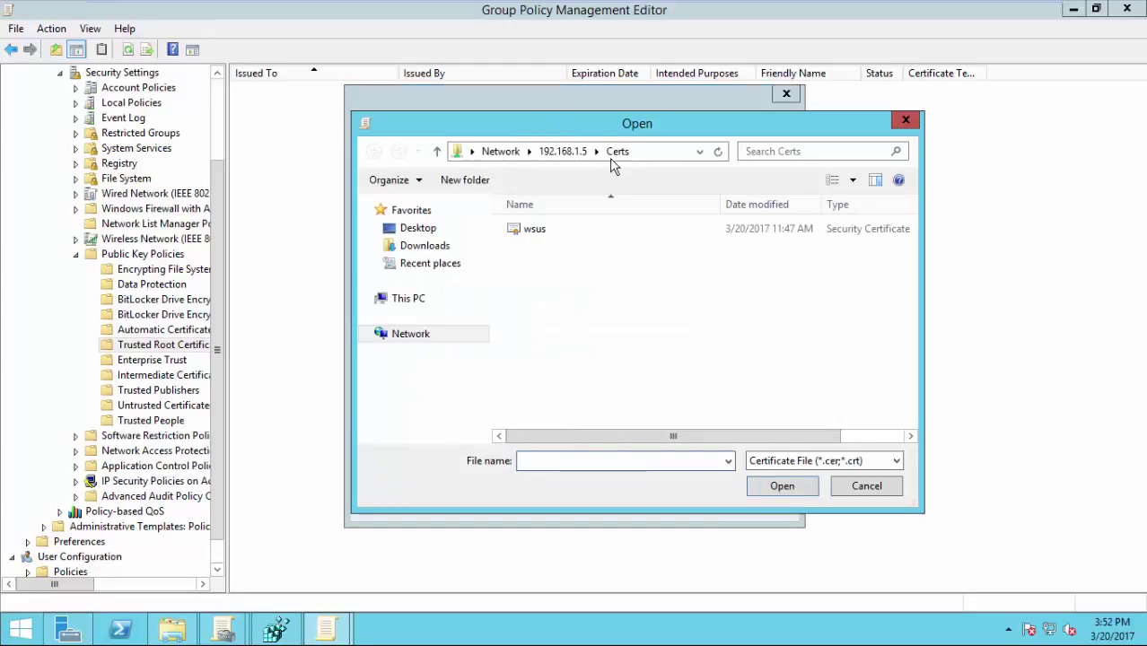
pyautogui.click(650, 153)
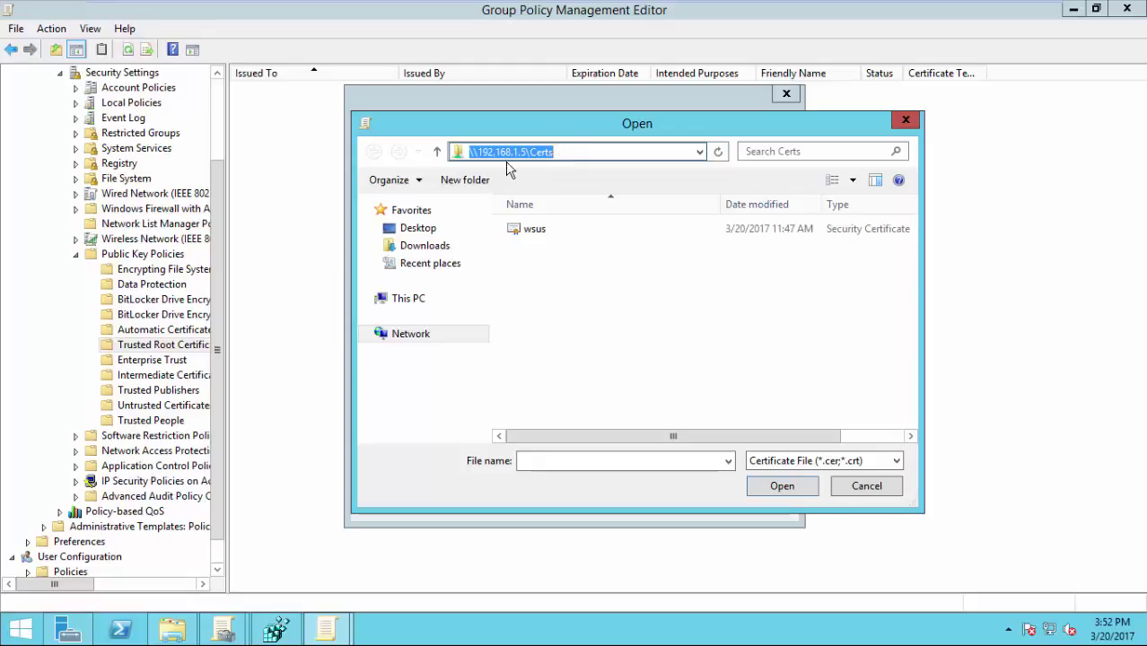
pyautogui.click(539, 231)
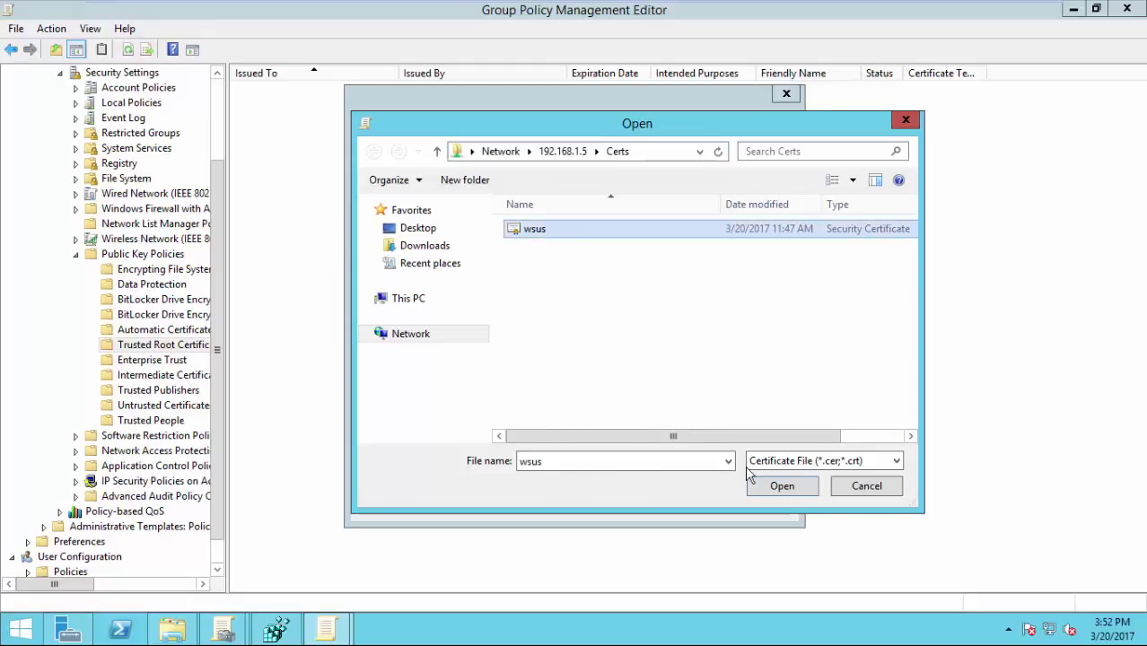
pyautogui.click(782, 486)
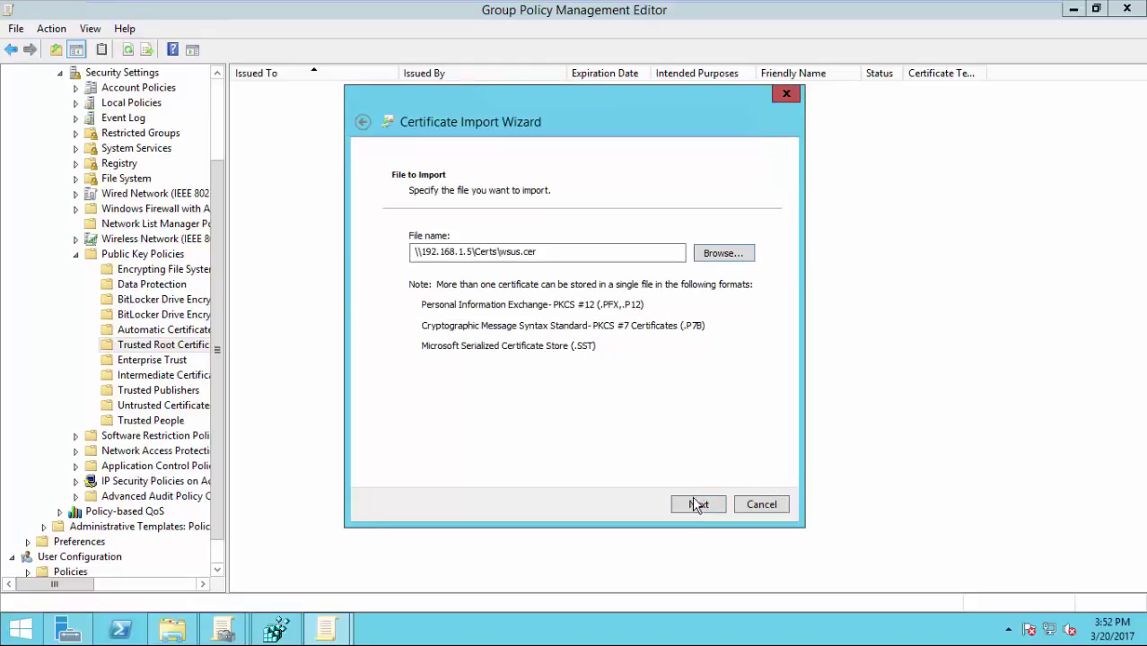
pyautogui.click(758, 505)
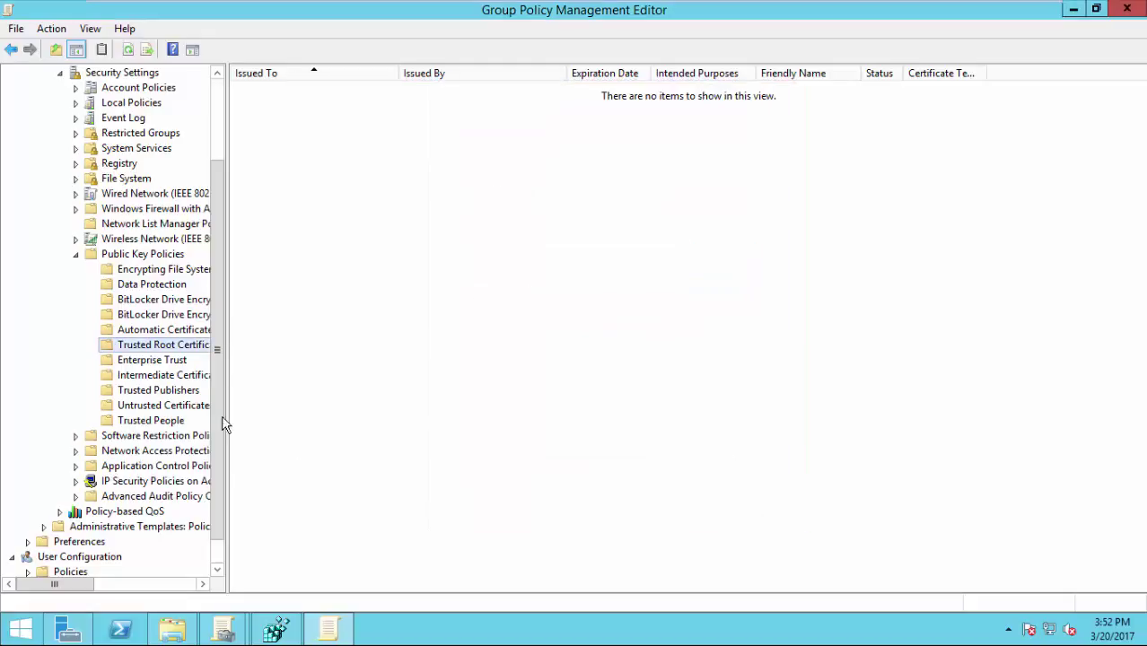
# Step: Switch to the SCCM server's virtual machine and bring up the System Center Updates Publisher options
pyautogui.moveTo(679, 4)
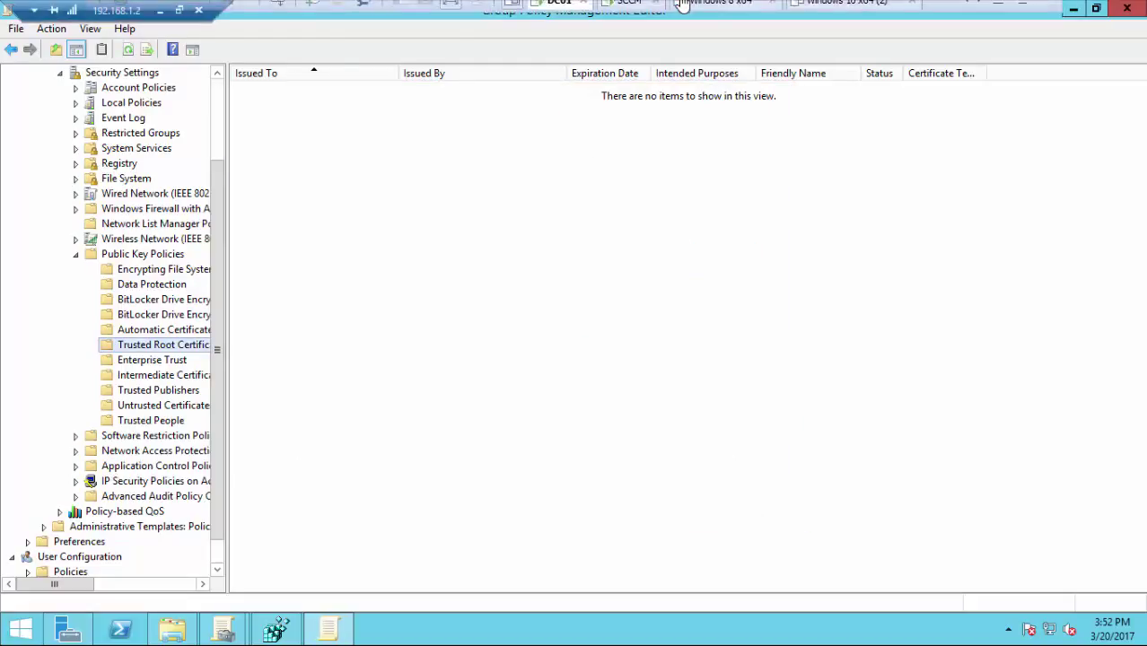
pyautogui.click(641, 13)
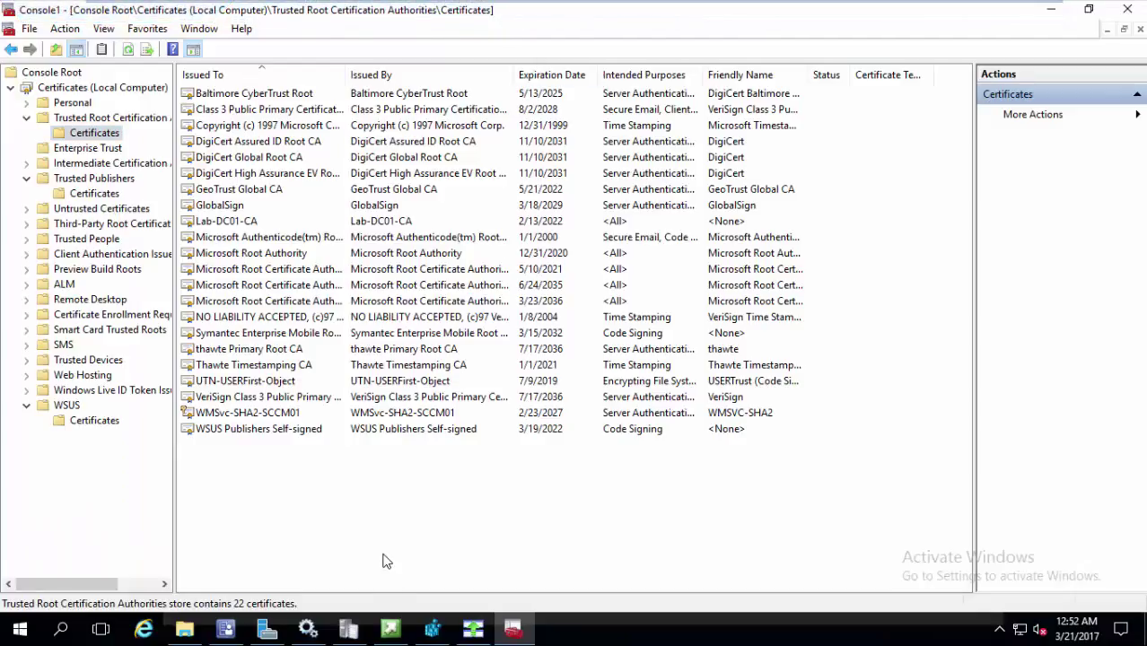
pyautogui.click(473, 629)
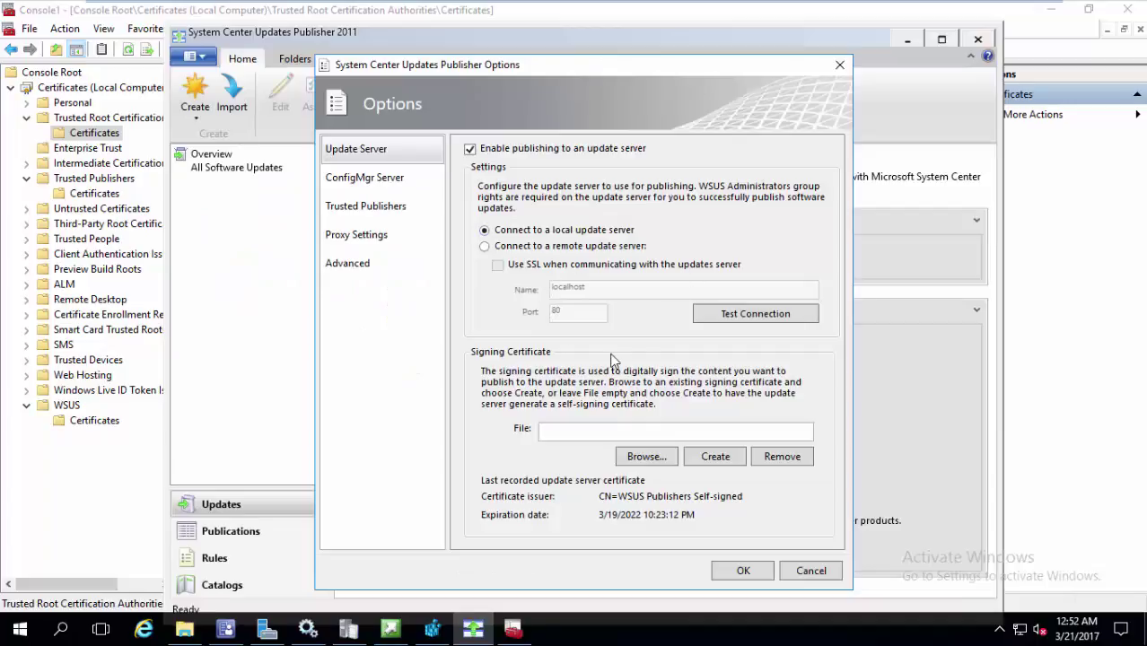
# Step: Enable and test Configuration Manager integration with the local server, save the options, and show all software updates
pyautogui.click(400, 180)
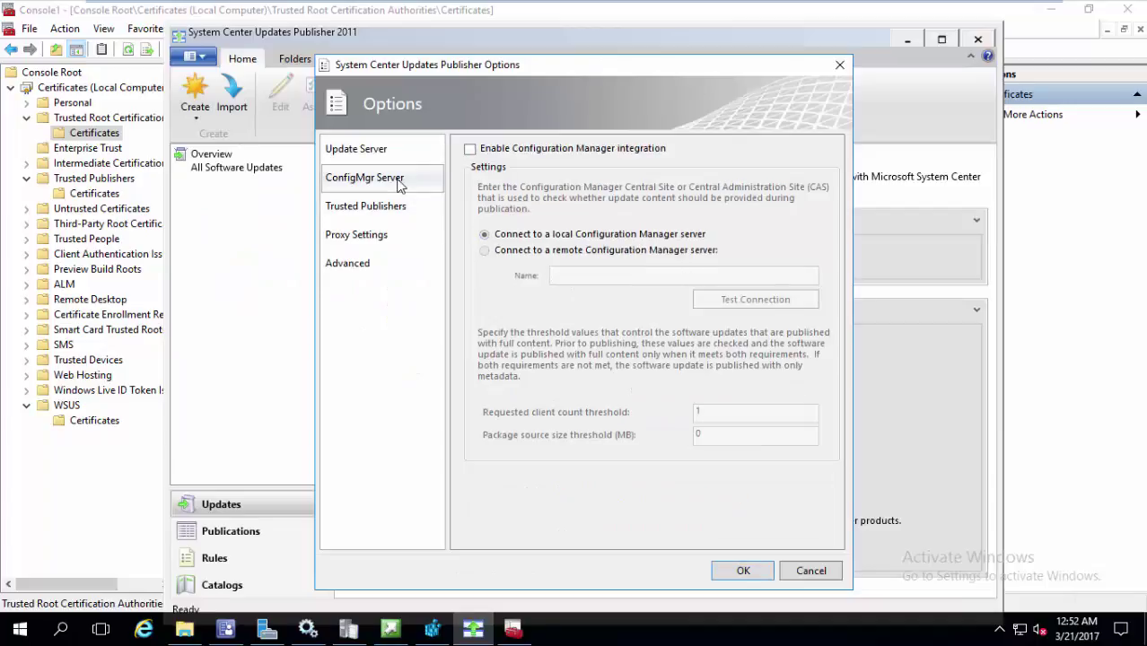
pyautogui.click(484, 150)
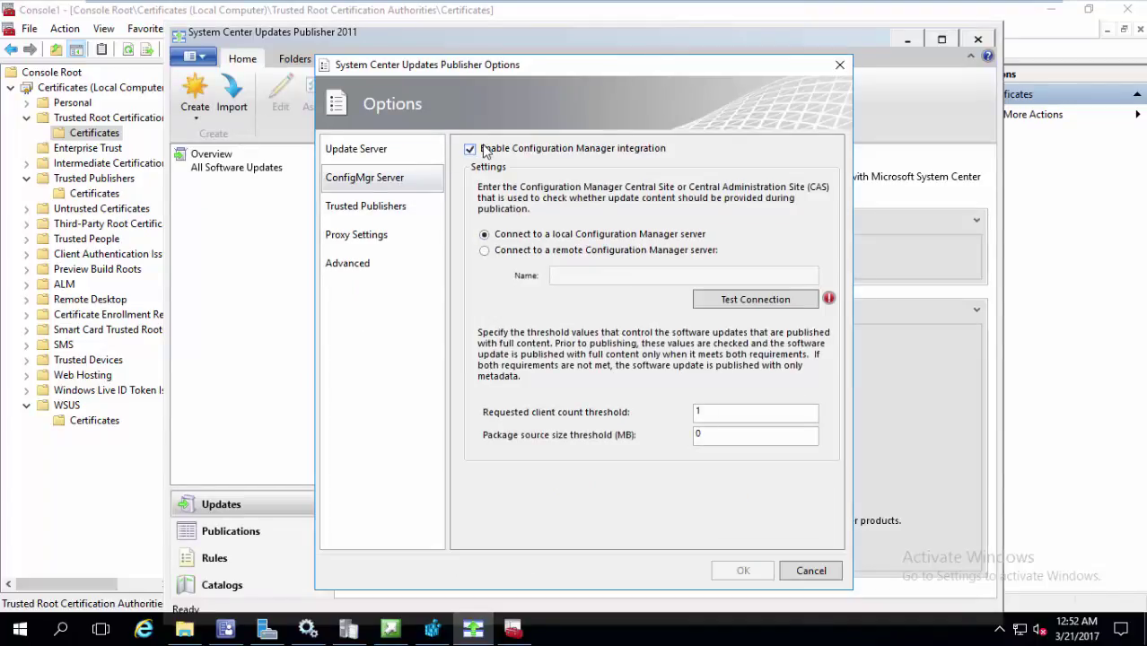
pyautogui.click(742, 302)
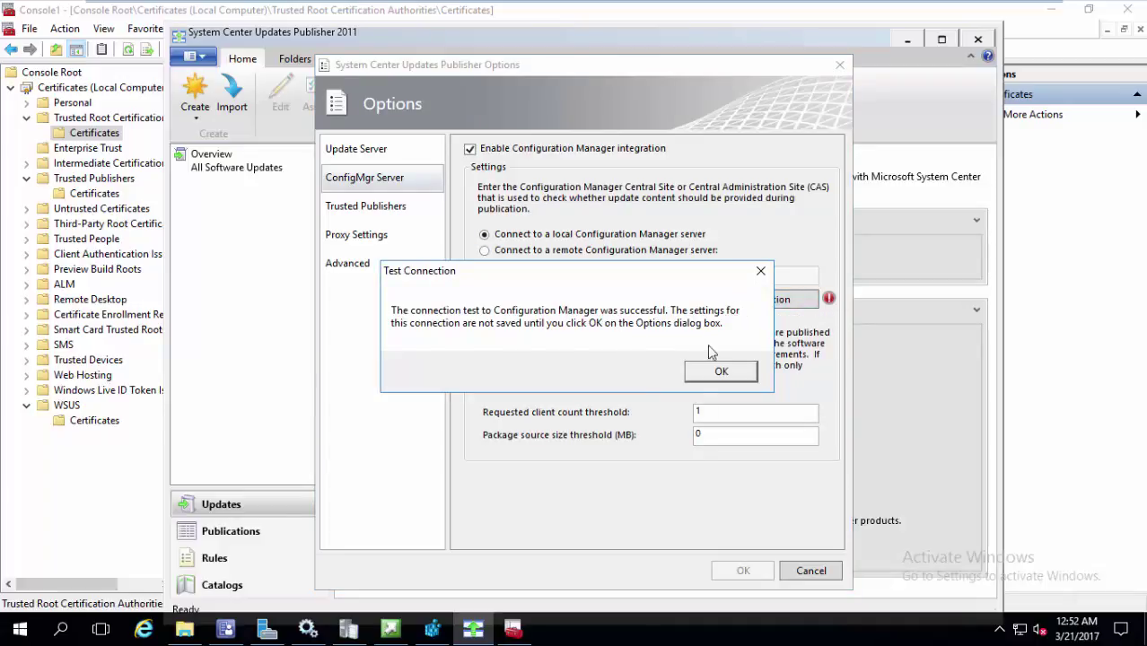
pyautogui.click(719, 372)
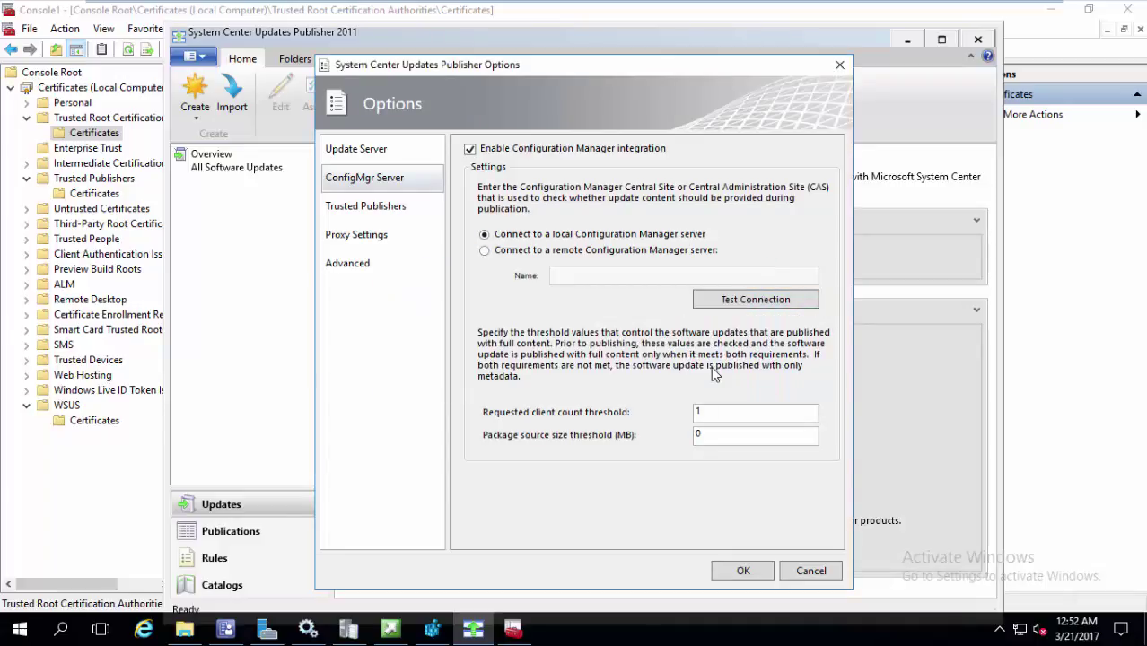
pyautogui.click(741, 572)
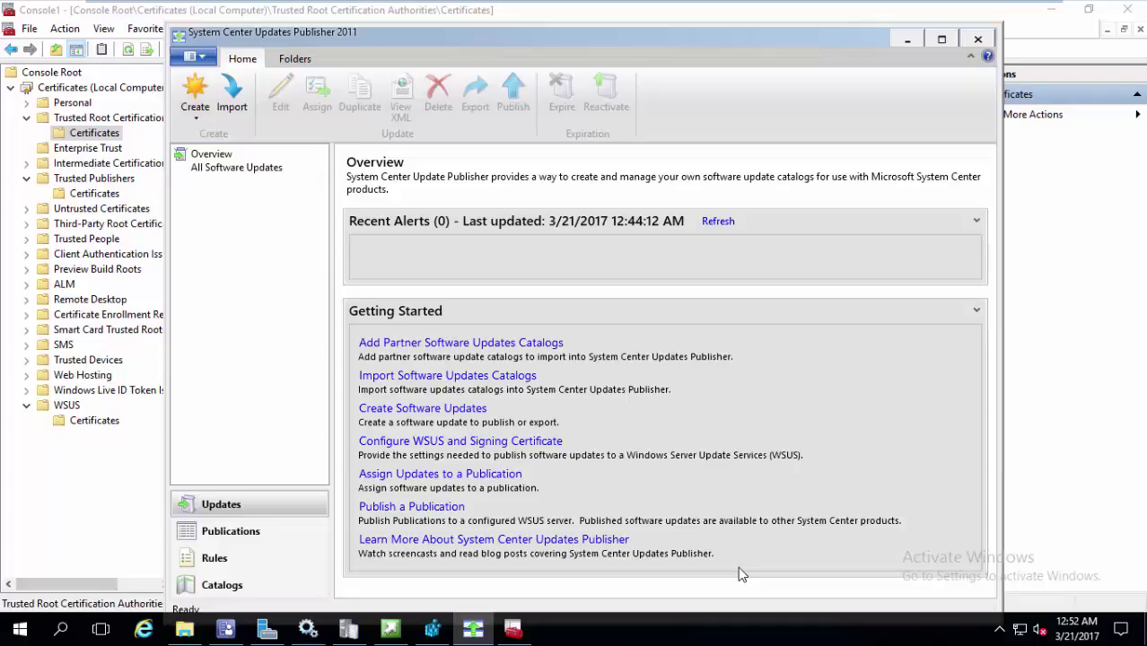
pyautogui.click(242, 169)
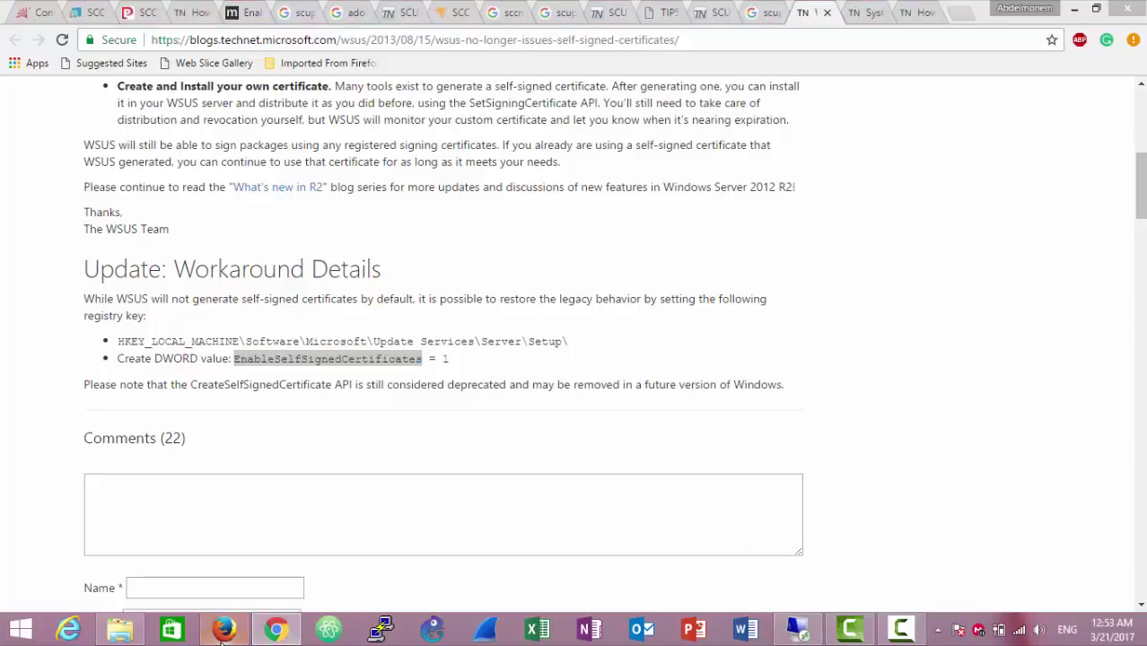
# Step: Switch to Firefox, search for "adobe scup" and view the available catalogs in Adobe's SCCM-SCUP Enterprise Administration Guide
pyautogui.click(223, 630)
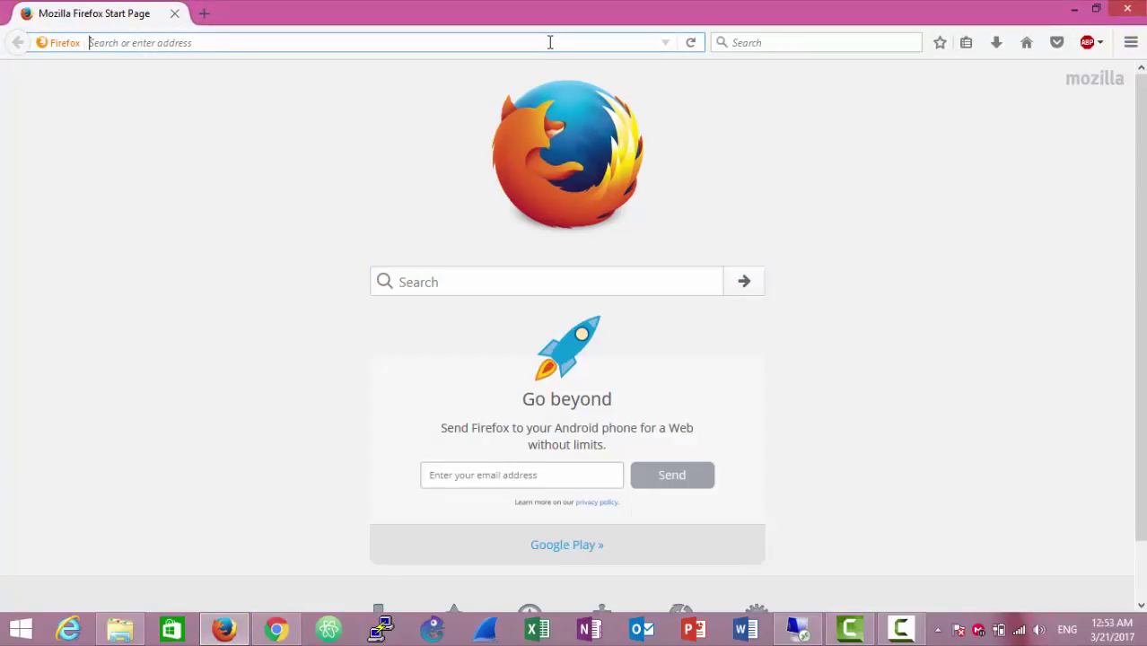
pyautogui.write('adobe')
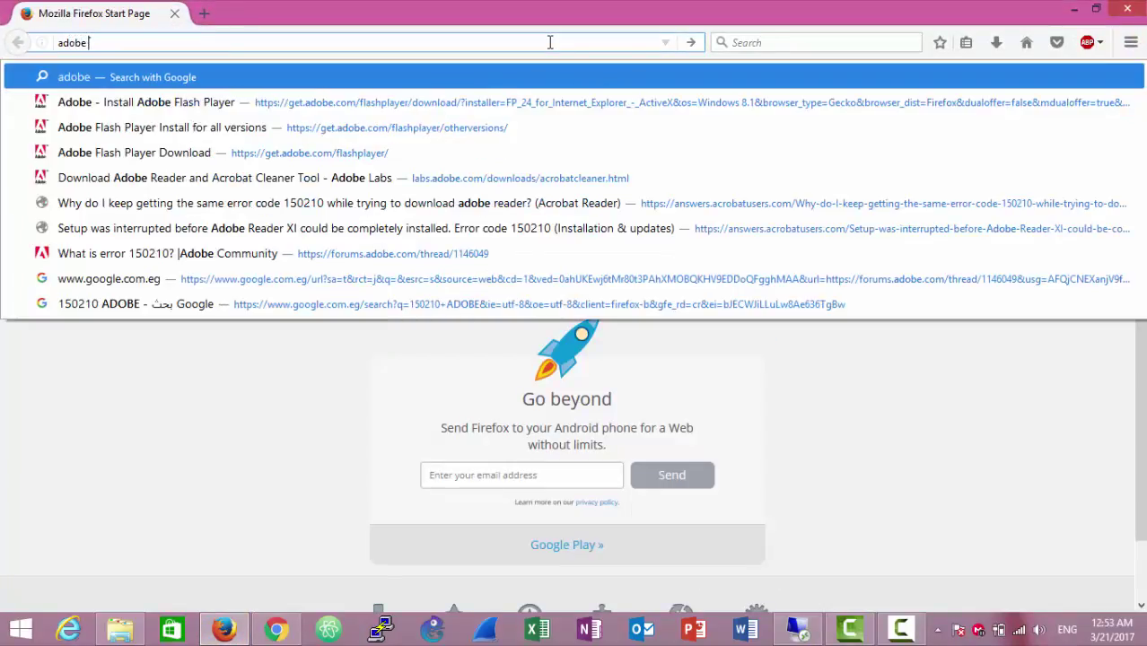
pyautogui.write(' scup')
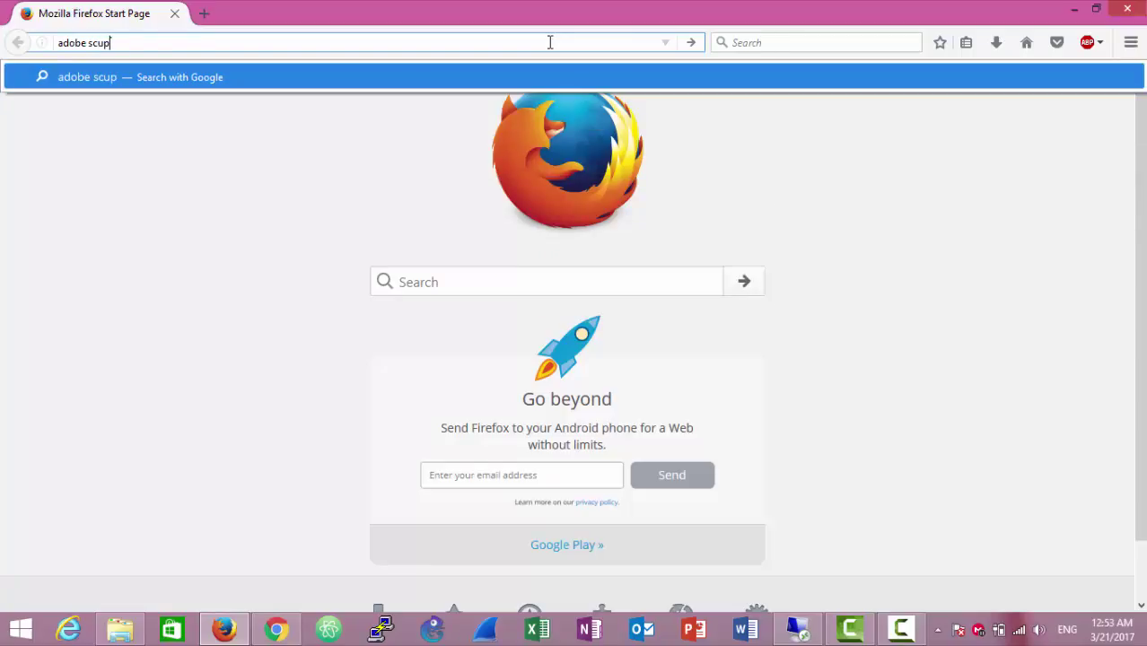
pyautogui.press('Return')
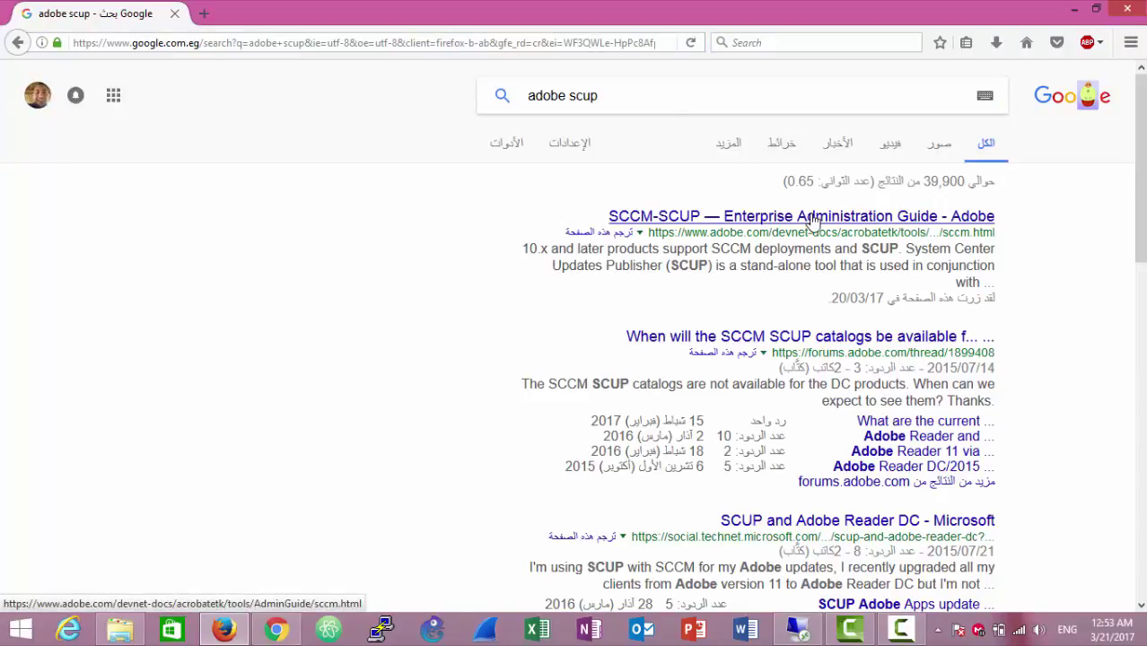
pyautogui.click(812, 216)
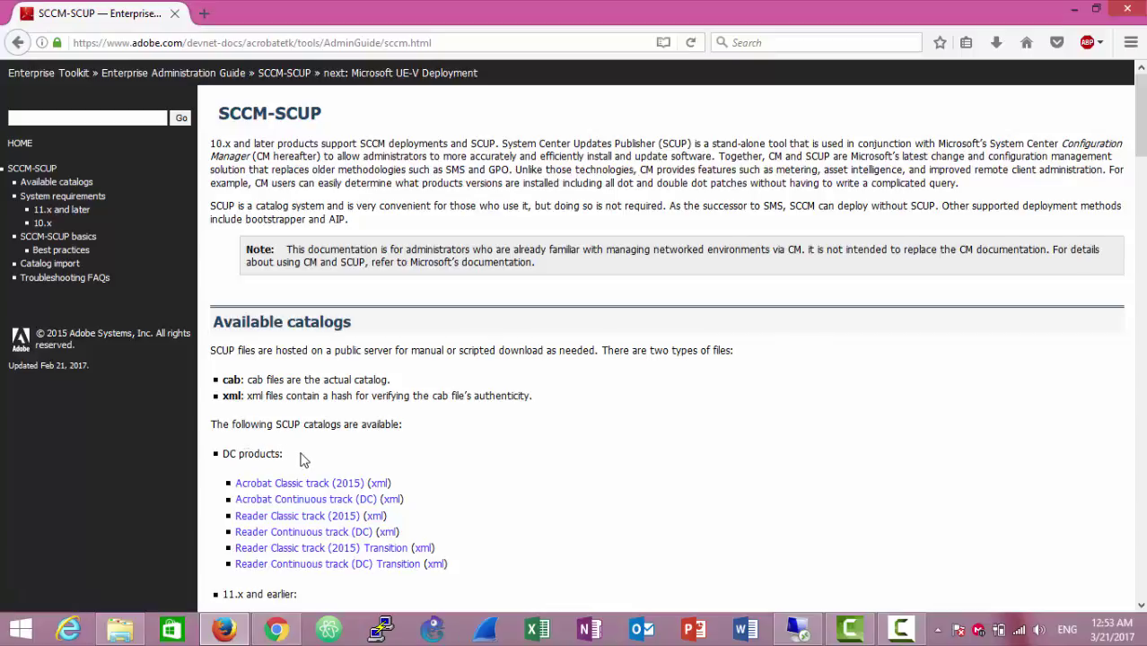
pyautogui.scroll(-2, 303, 459)
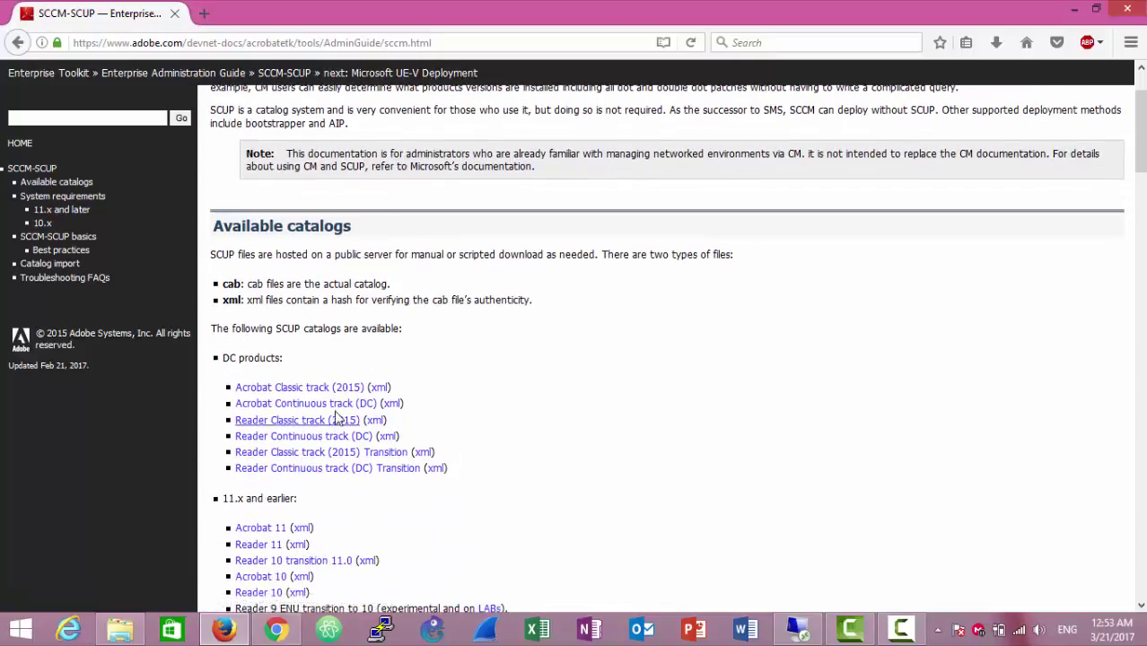
# Step: Switch to the SCCM server's virtual machine and paste the downloaded Adobe catalog files onto its desktop
pyautogui.click(797, 631)
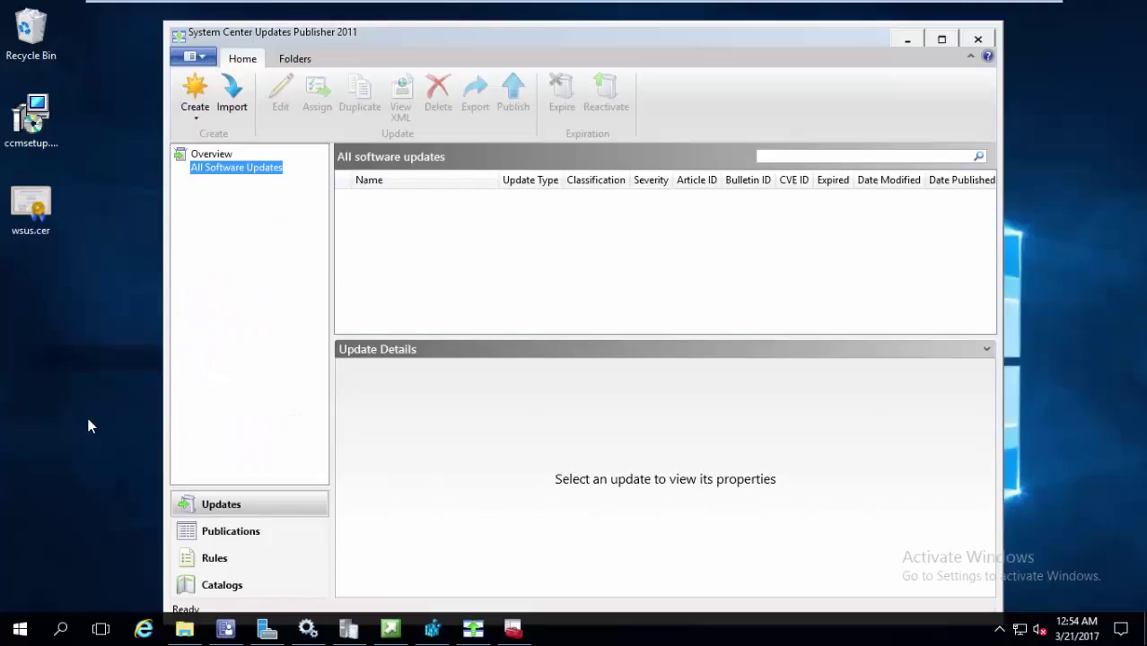
pyautogui.hotkey('ctrl', 'v')
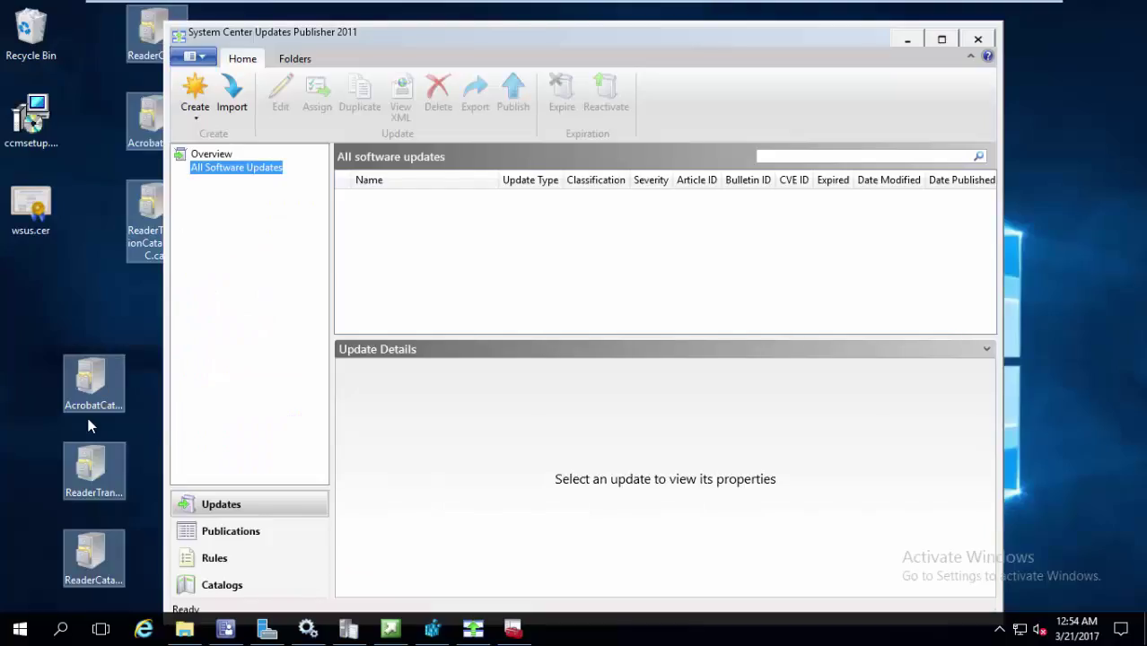
# Step: Import AcrobatCatalog-2015.cab from the desktop as a software updates catalog, accepting it from Adobe Systems, Incorporated
pyautogui.click(232, 104)
pyautogui.click(231, 104)
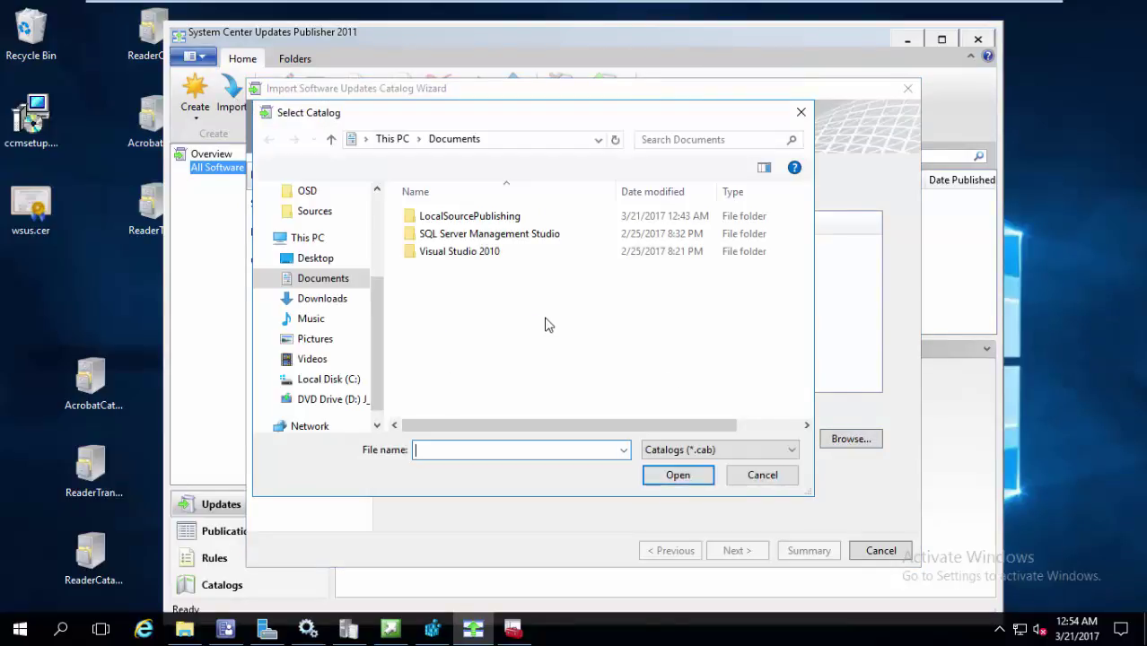
pyautogui.click(314, 258)
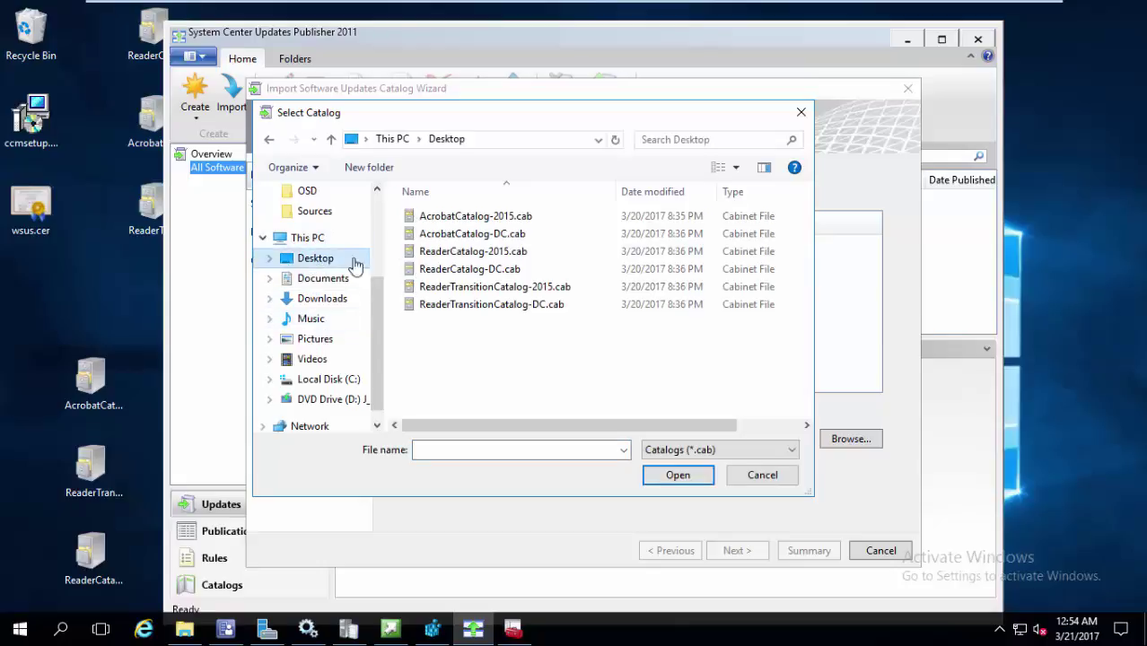
pyautogui.click(476, 220)
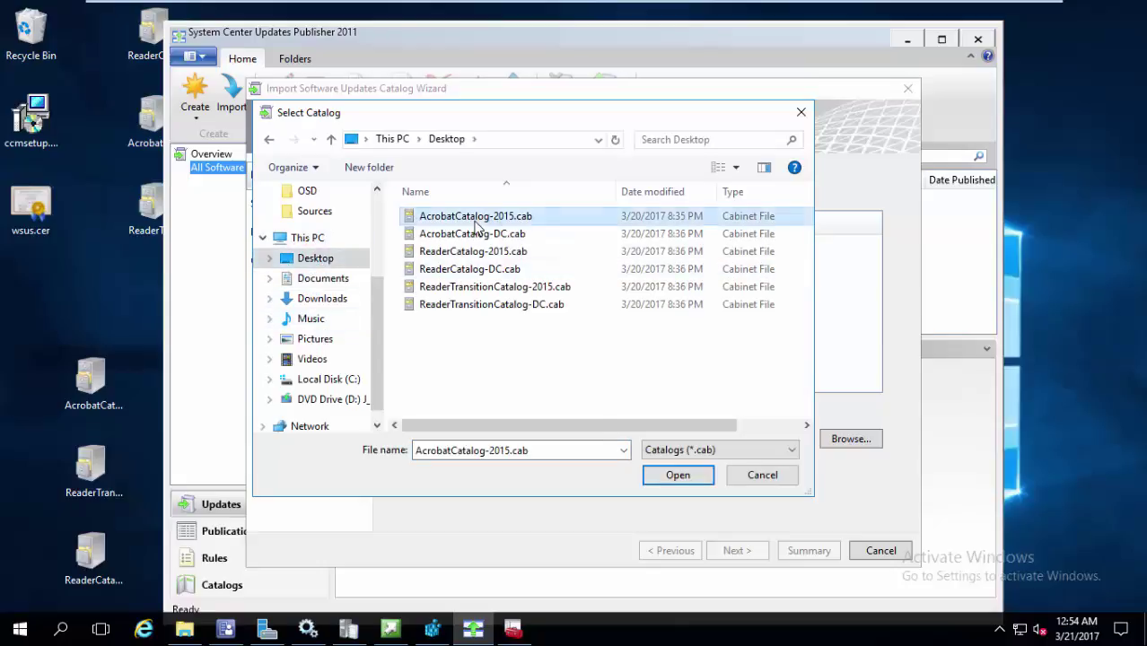
pyautogui.click(671, 477)
pyautogui.click(723, 551)
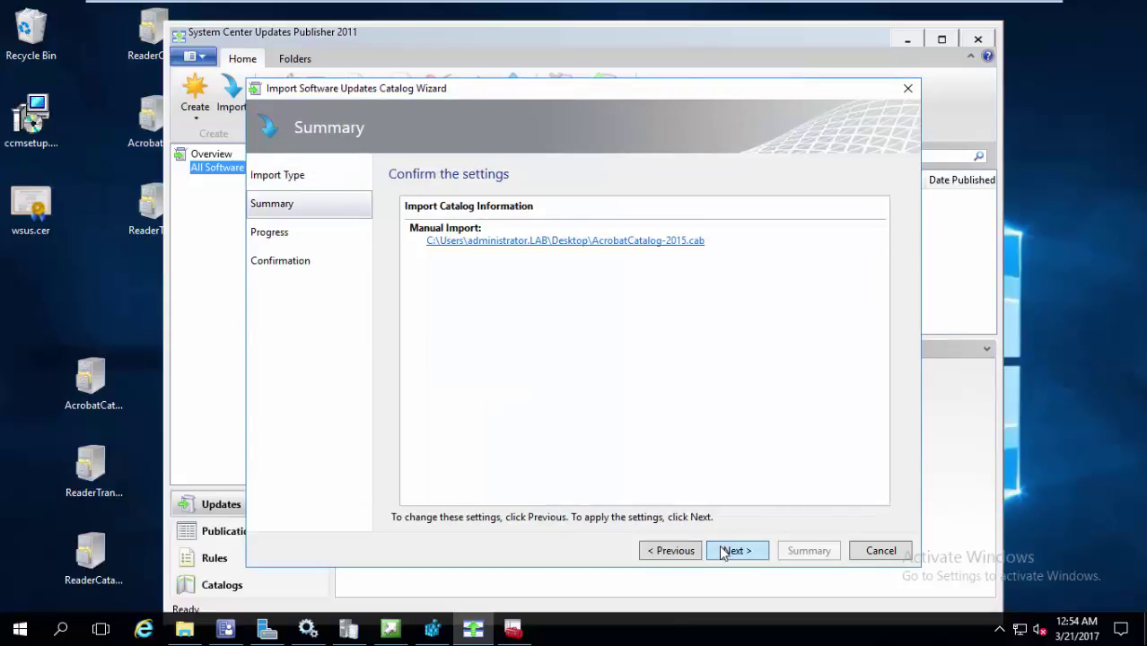
pyautogui.click(724, 552)
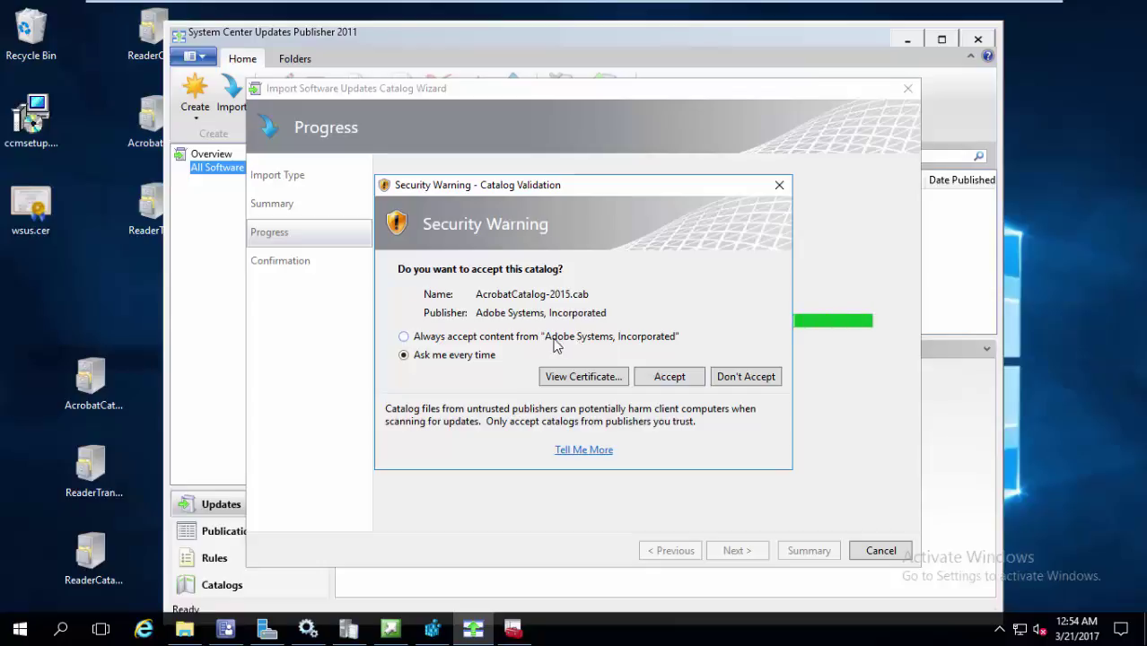
pyautogui.click(667, 377)
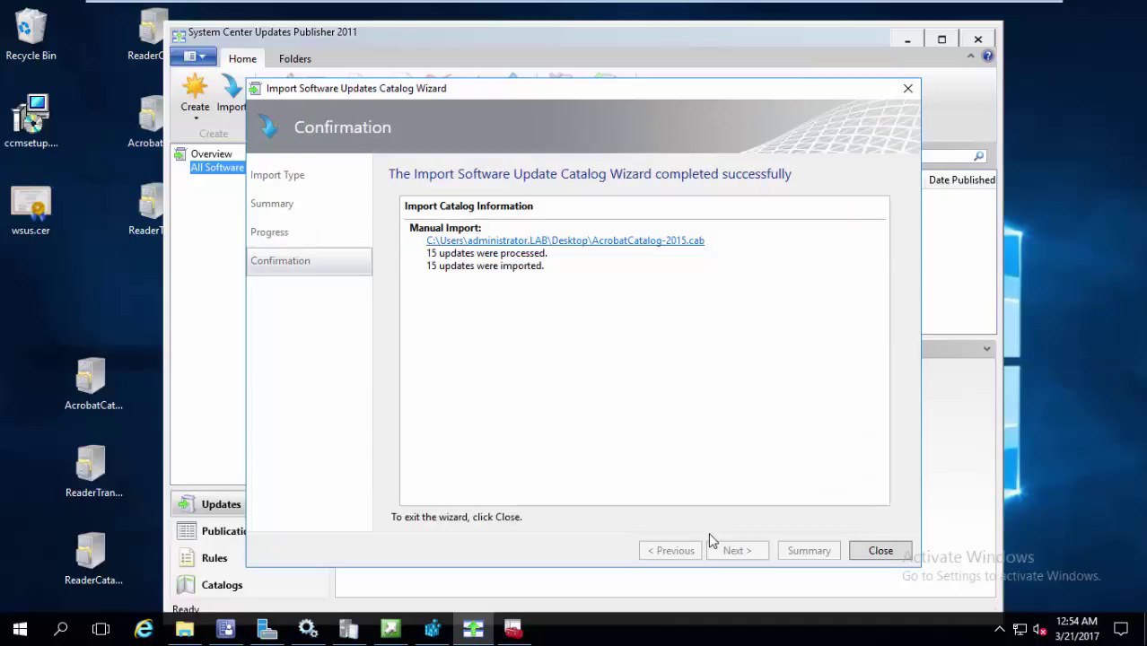
pyautogui.click(863, 551)
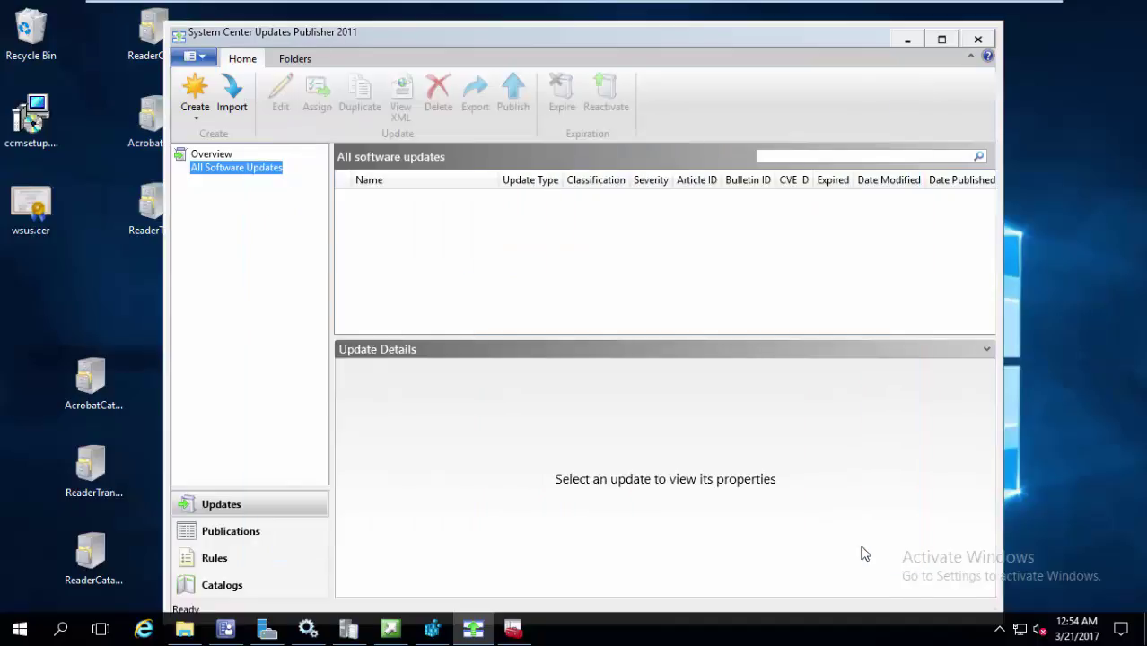
# Step: Import the remaining Adobe catalogs, maximize the window, and expand the Adobe Systems, Inc. folder under All Software Updates
pyautogui.click(236, 95)
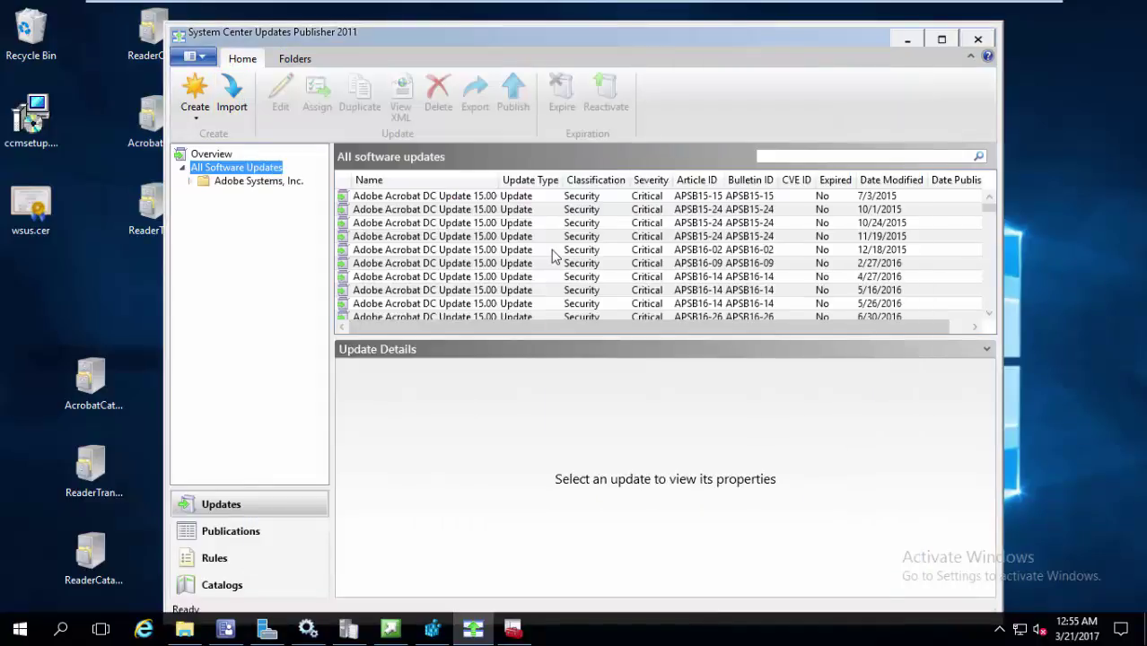
pyautogui.doubleClick(468, 43)
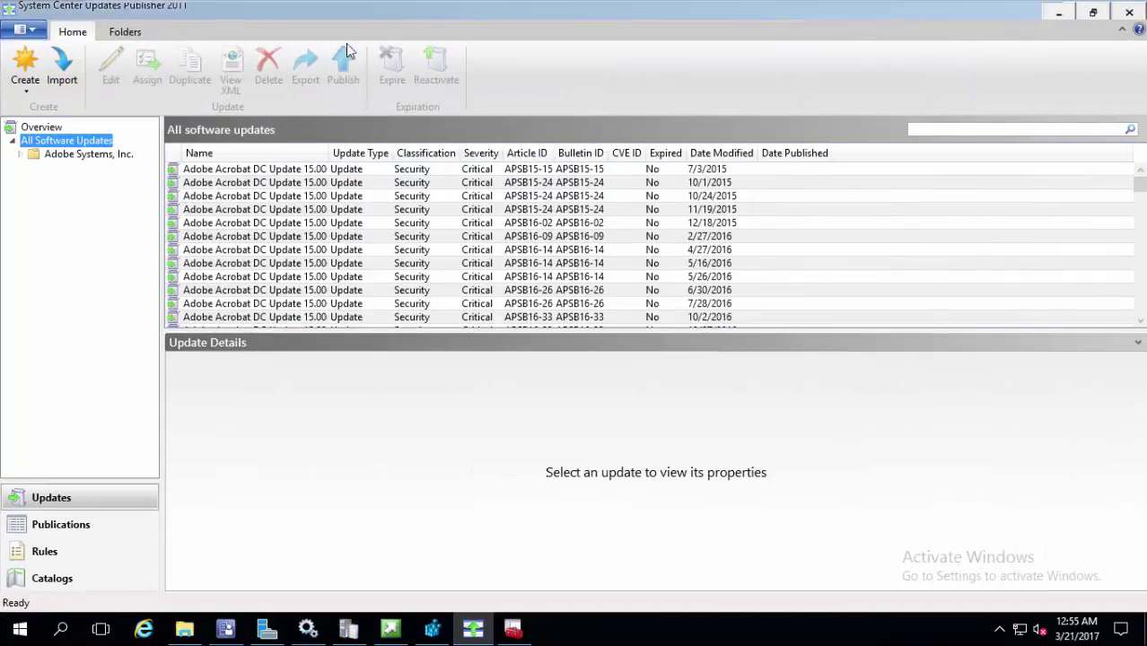
pyautogui.click(20, 154)
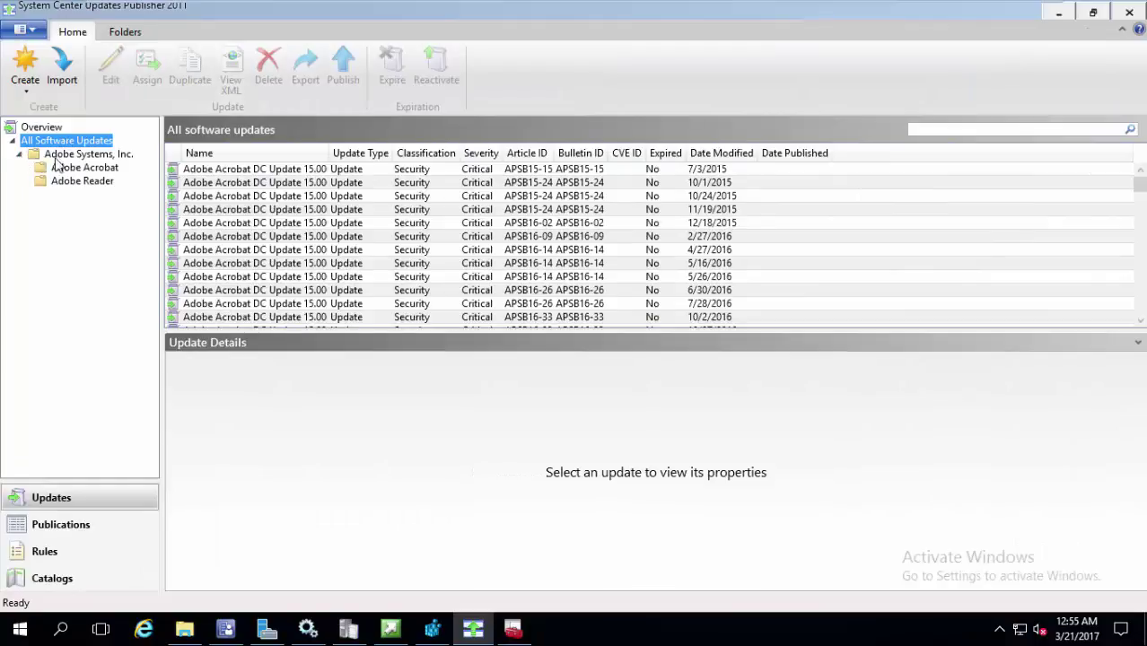
# Step: Review the full subjects of the Adobe certificates under Trusted Publishers in the options and close them
pyautogui.click(27, 29)
pyautogui.click(43, 57)
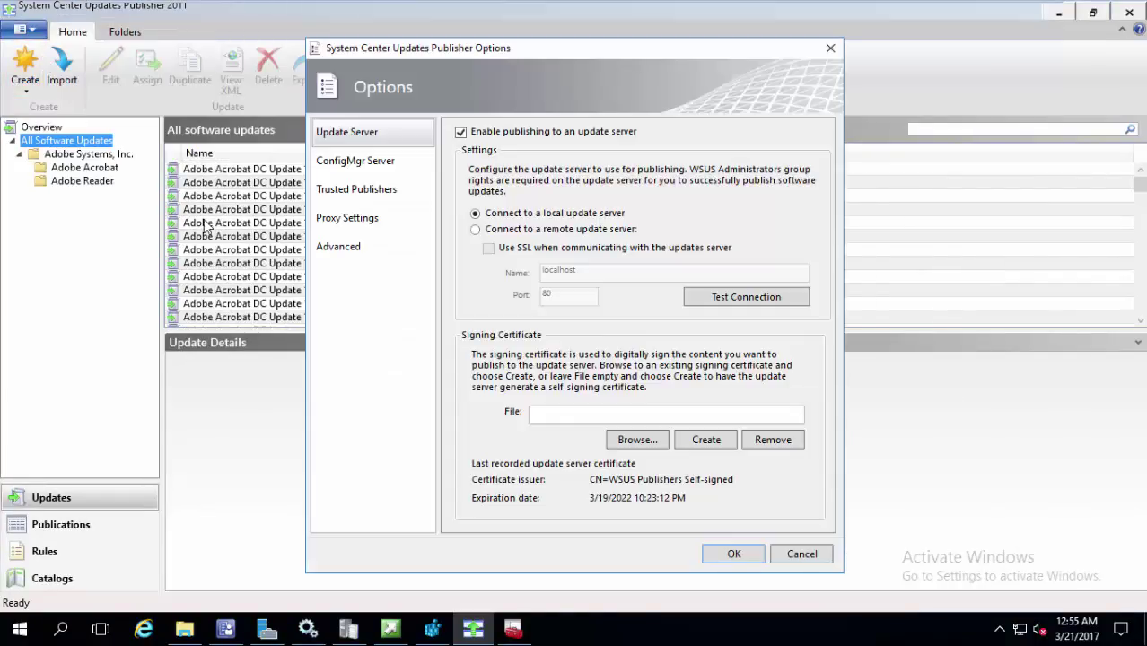
pyautogui.click(343, 169)
pyautogui.click(346, 187)
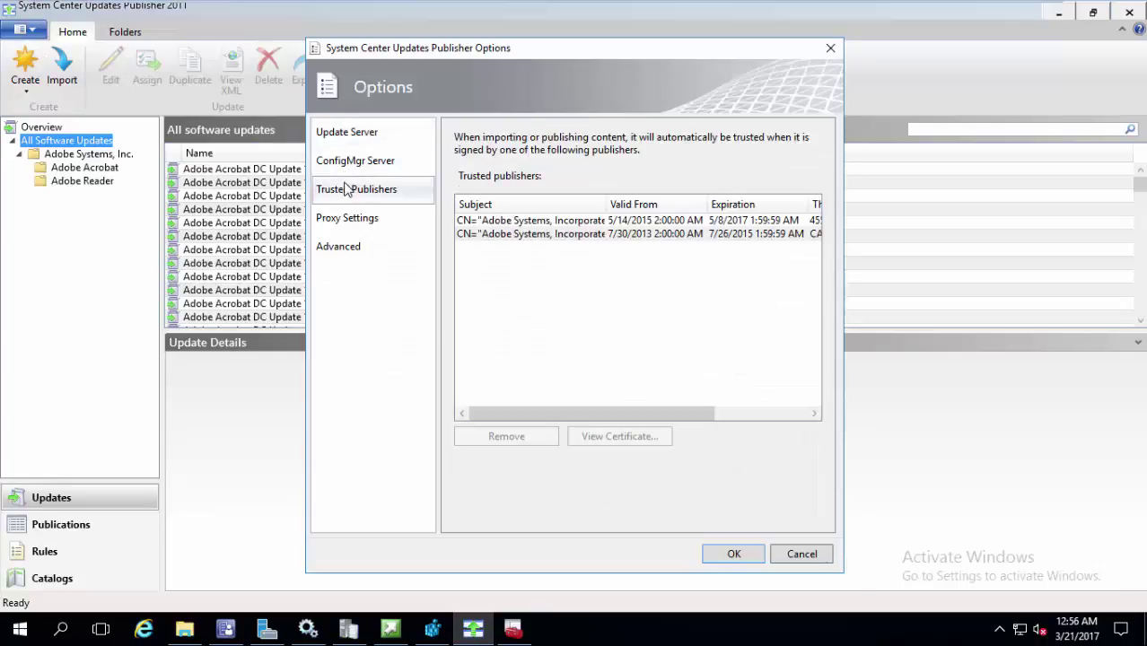
pyautogui.click(563, 223)
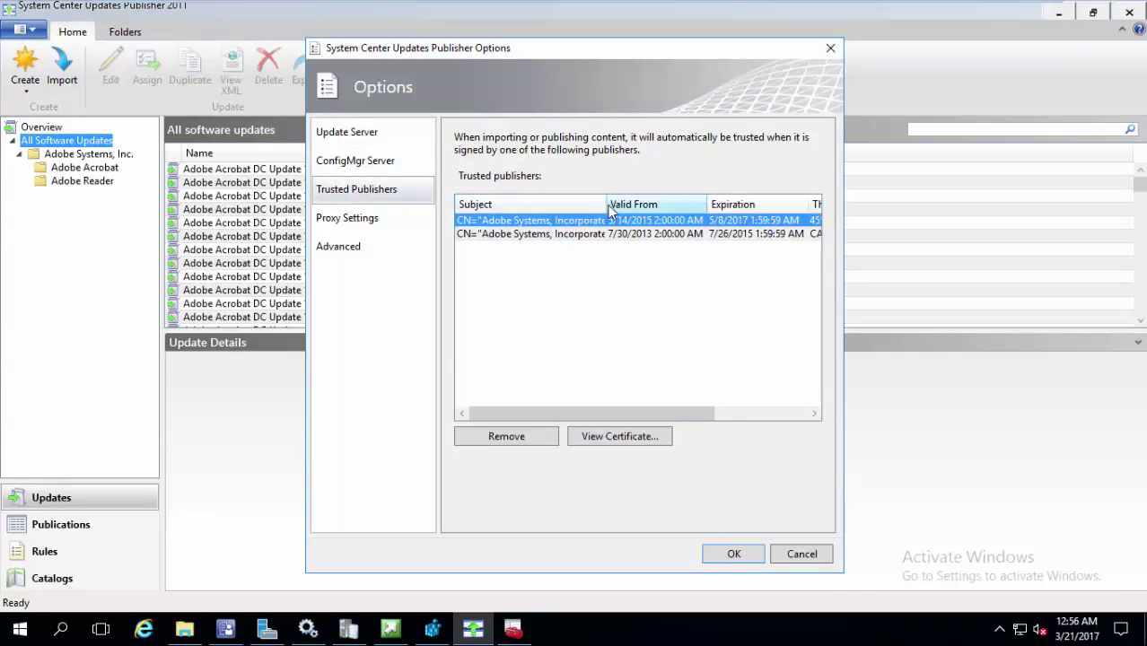
pyautogui.doubleClick(607, 205)
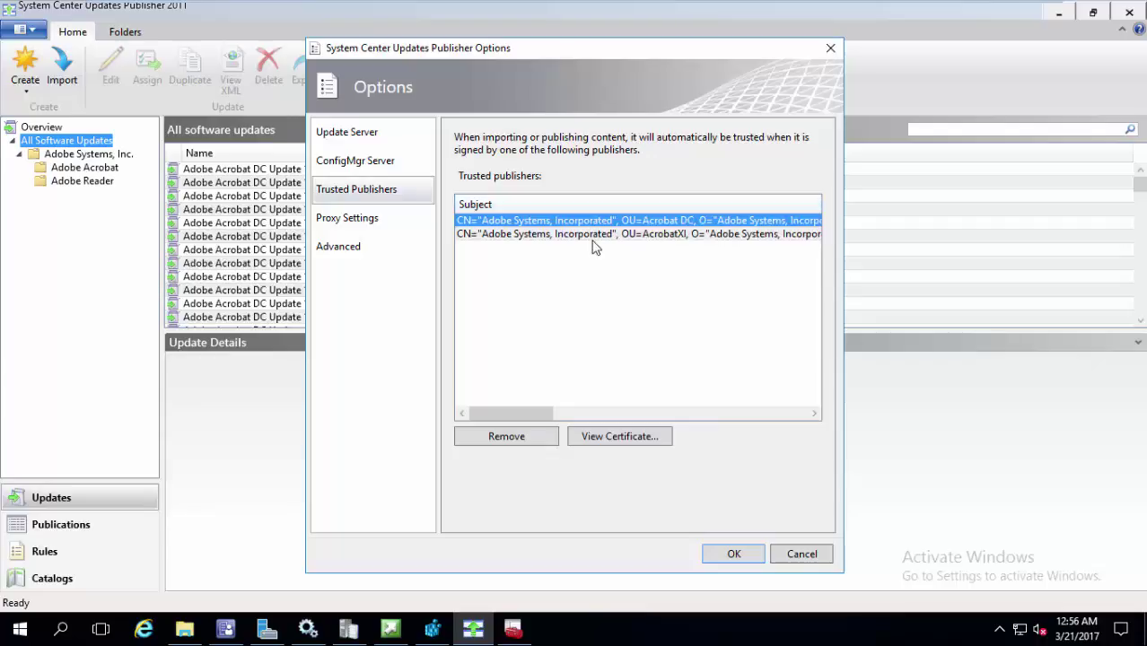
pyautogui.click(831, 49)
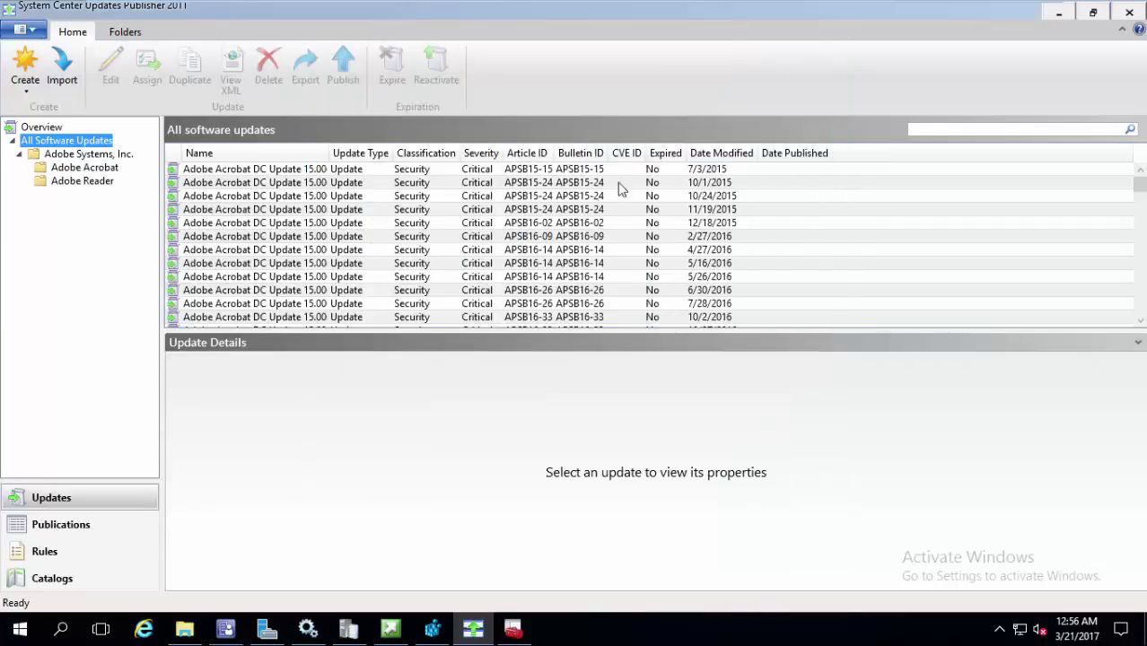
# Step: Sort the software updates by name, fit the Name column, and look through the Adobe Acrobat updates
pyautogui.click(306, 159)
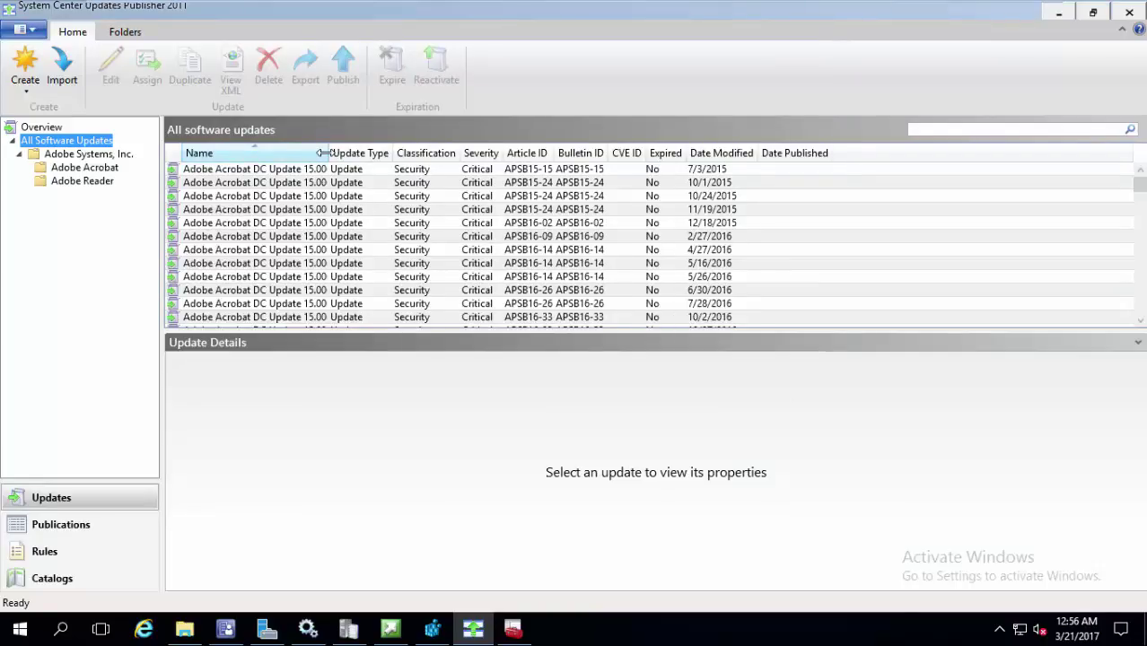
pyautogui.doubleClick(323, 153)
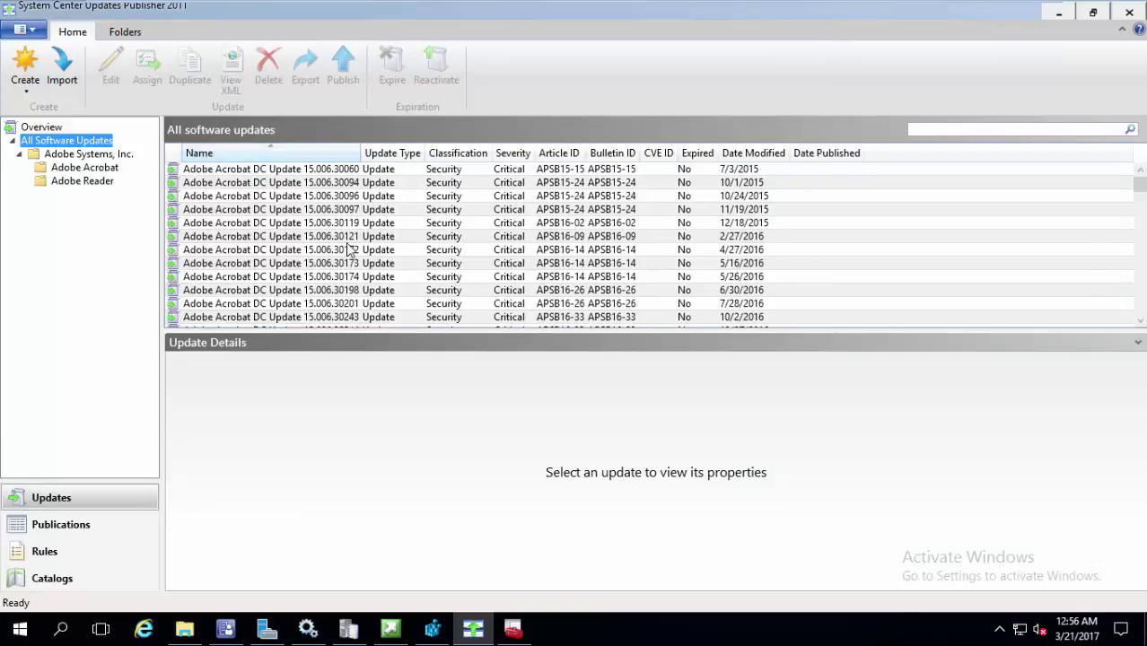
pyautogui.scroll(-4, 350, 251)
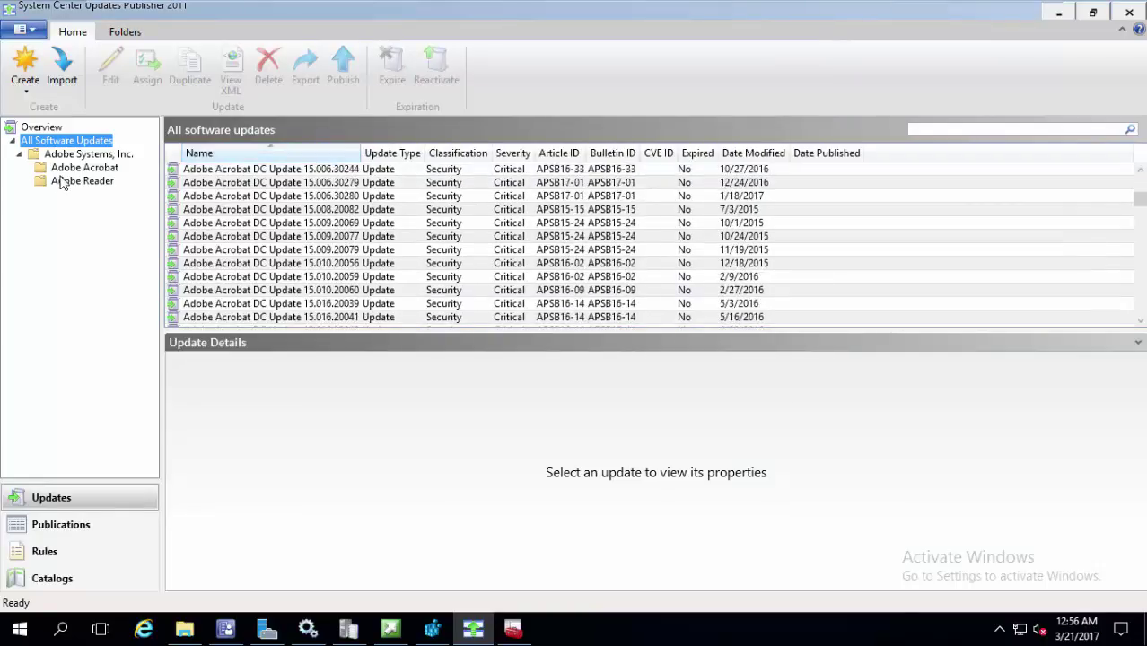
pyautogui.click(81, 167)
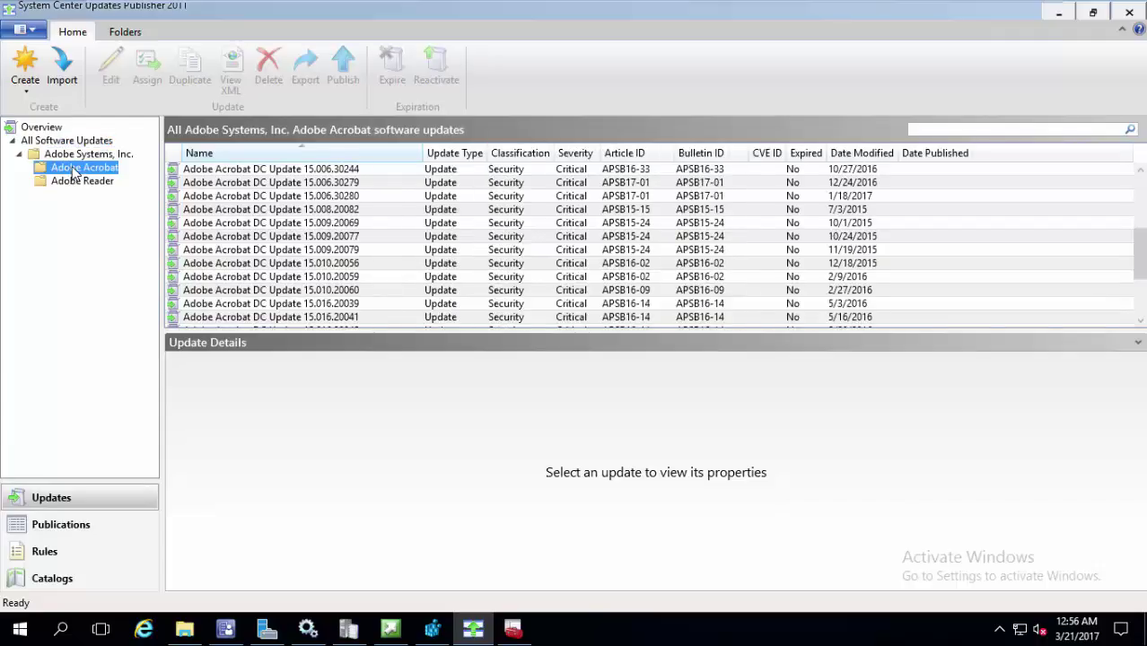
pyautogui.scroll(-3, 359, 199)
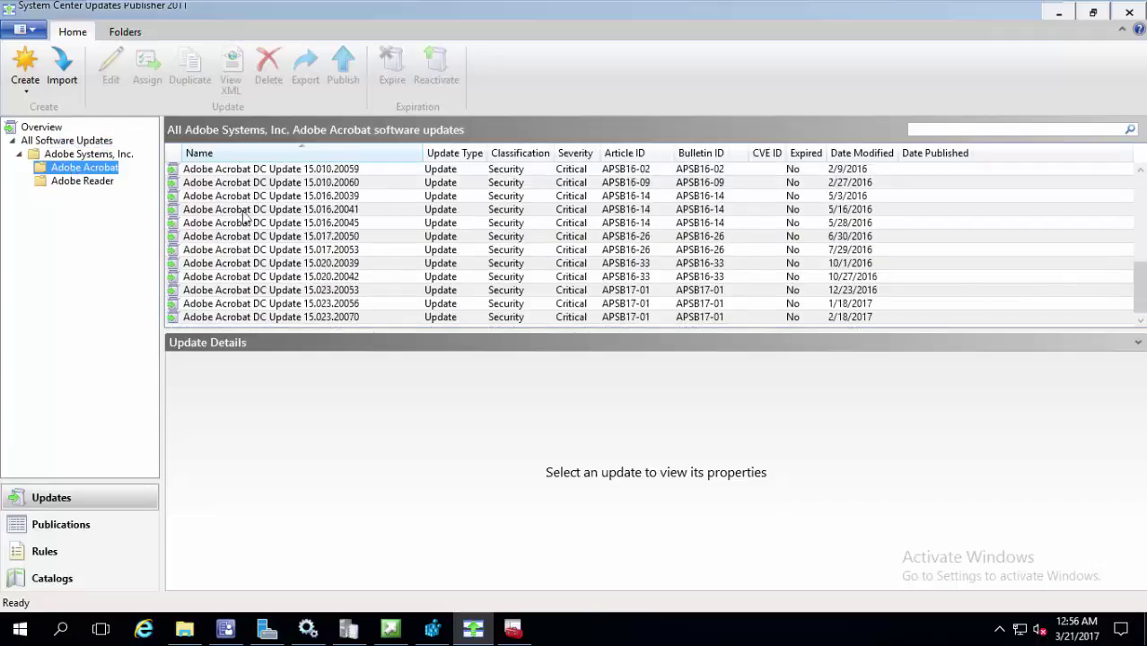
# Step: Show the Adobe Reader updates, widen their Name column, and look through the list
pyautogui.click(83, 181)
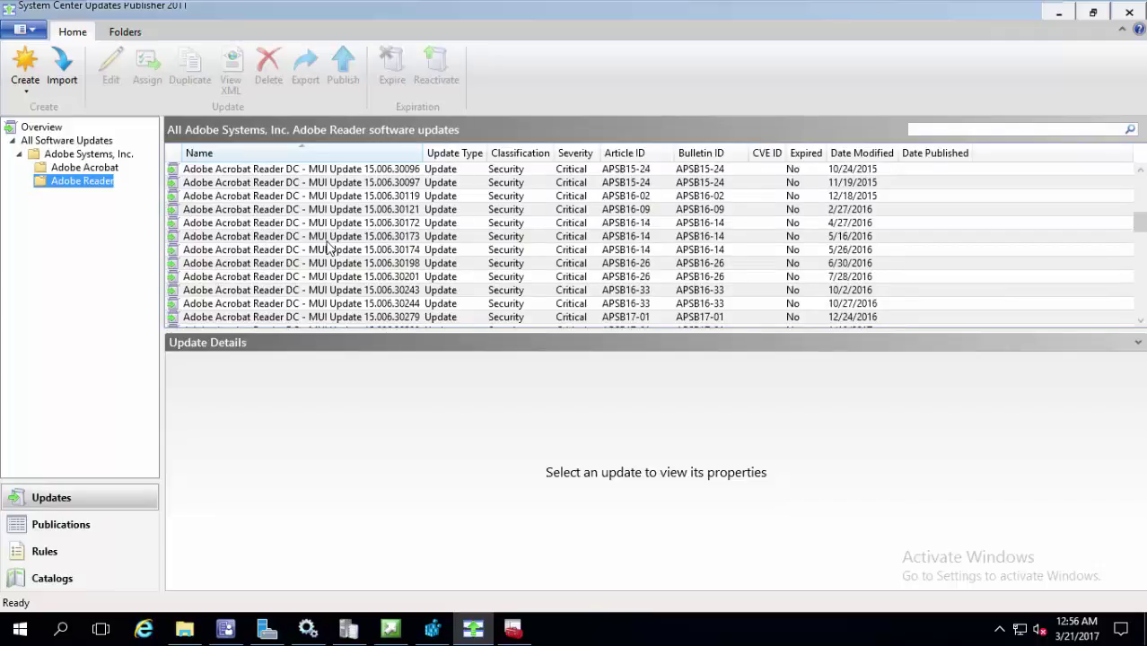
pyautogui.moveTo(419, 153); pyautogui.dragTo(500, 153)
pyautogui.scroll(-3, 467, 269)
pyautogui.scroll(-10, 467, 270)
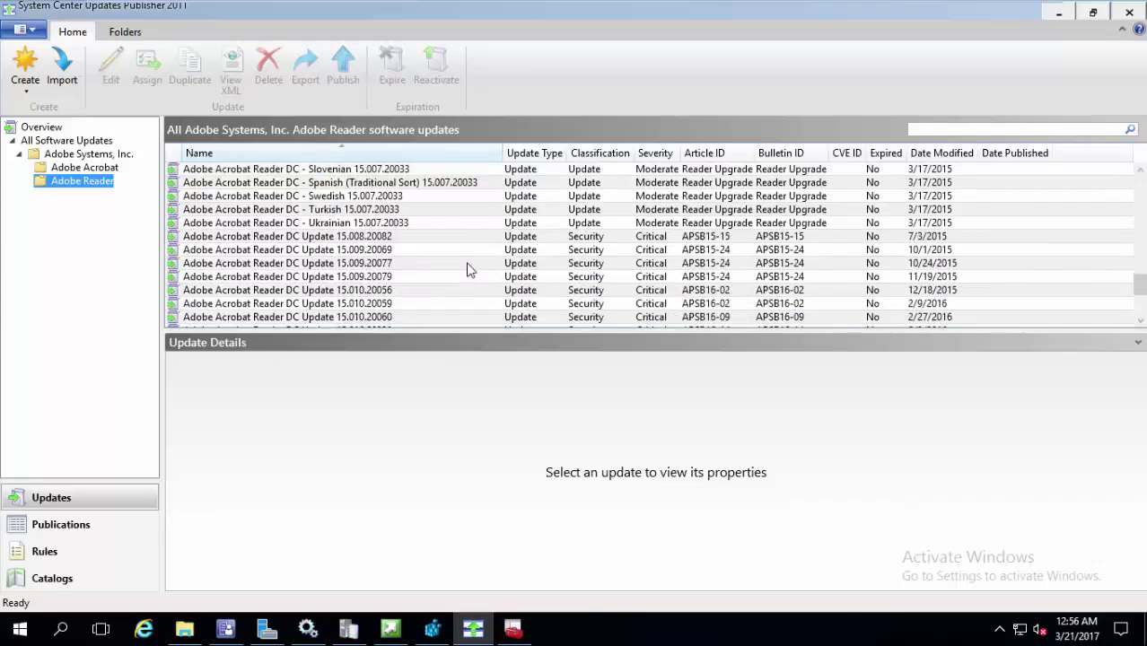
pyautogui.scroll(2, 466, 269)
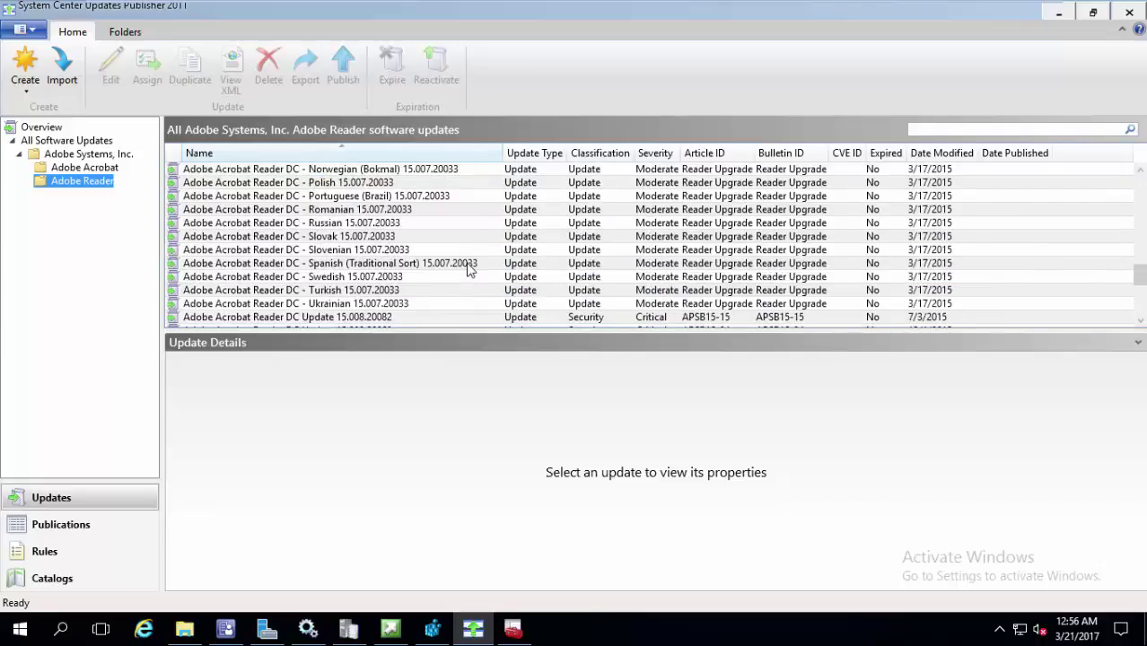
# Step: Assign Adobe Acrobat DC Update 15.023.20070 to a new Full Content publication named "Adobe Reader"
pyautogui.click(90, 171)
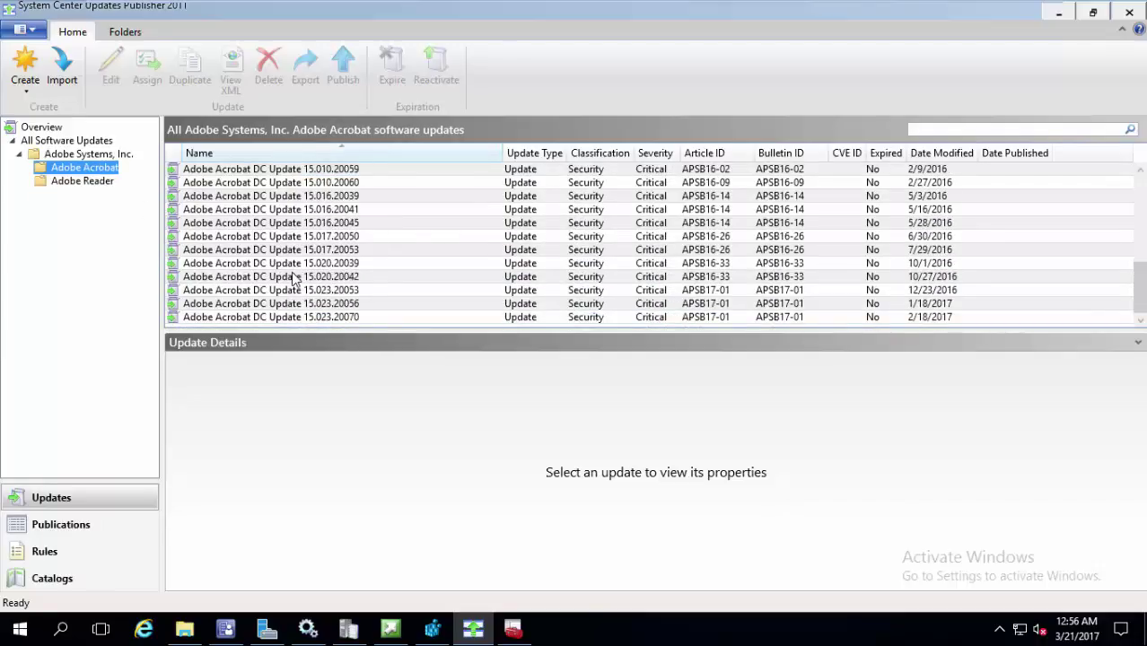
pyautogui.click(307, 317)
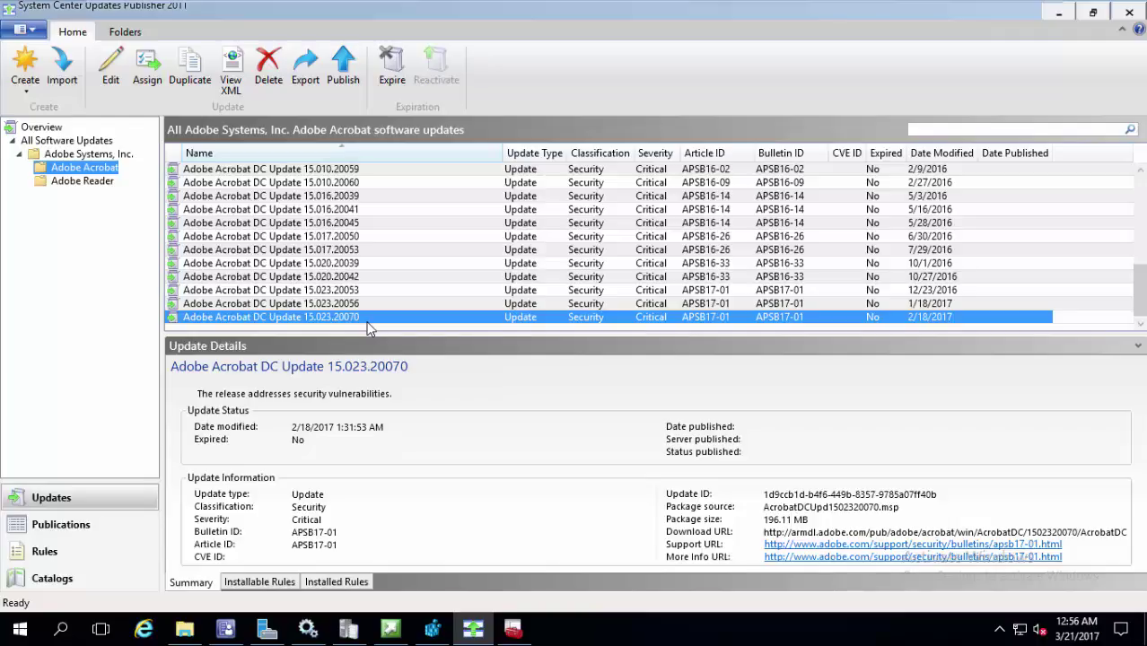
pyautogui.click(144, 71)
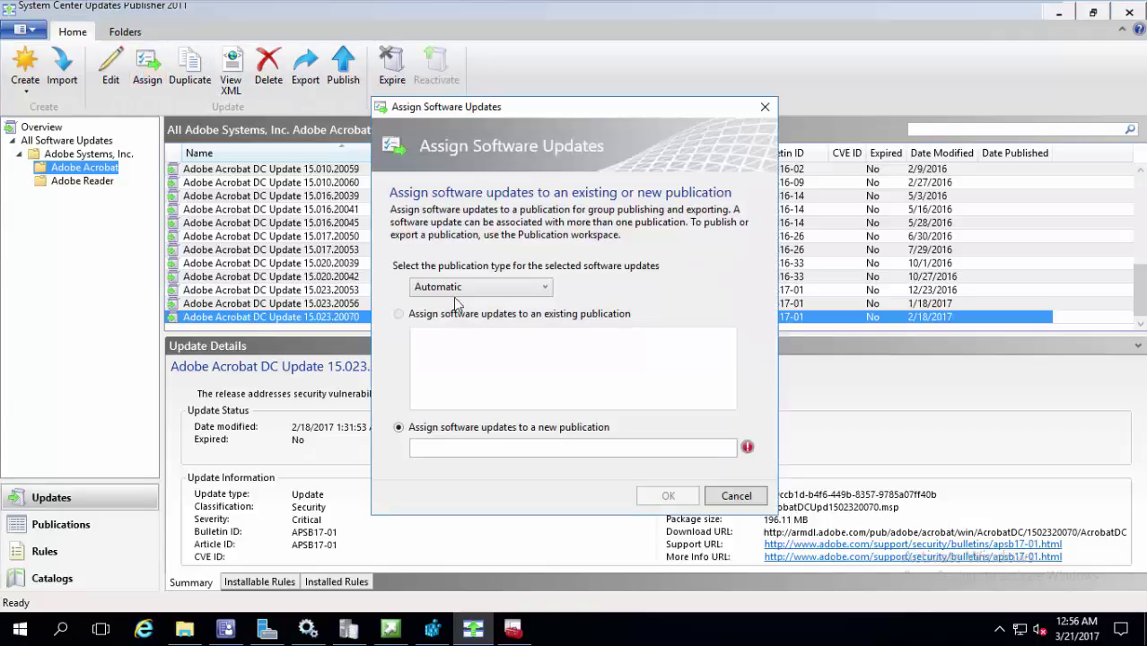
pyautogui.click(468, 294)
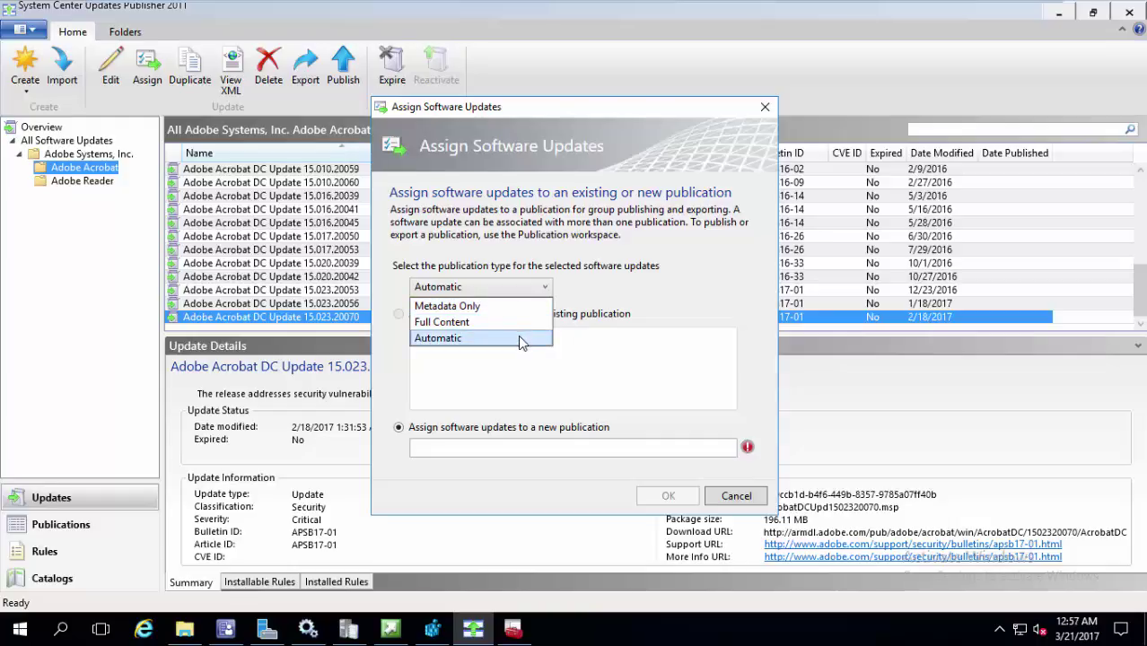
pyautogui.click(517, 322)
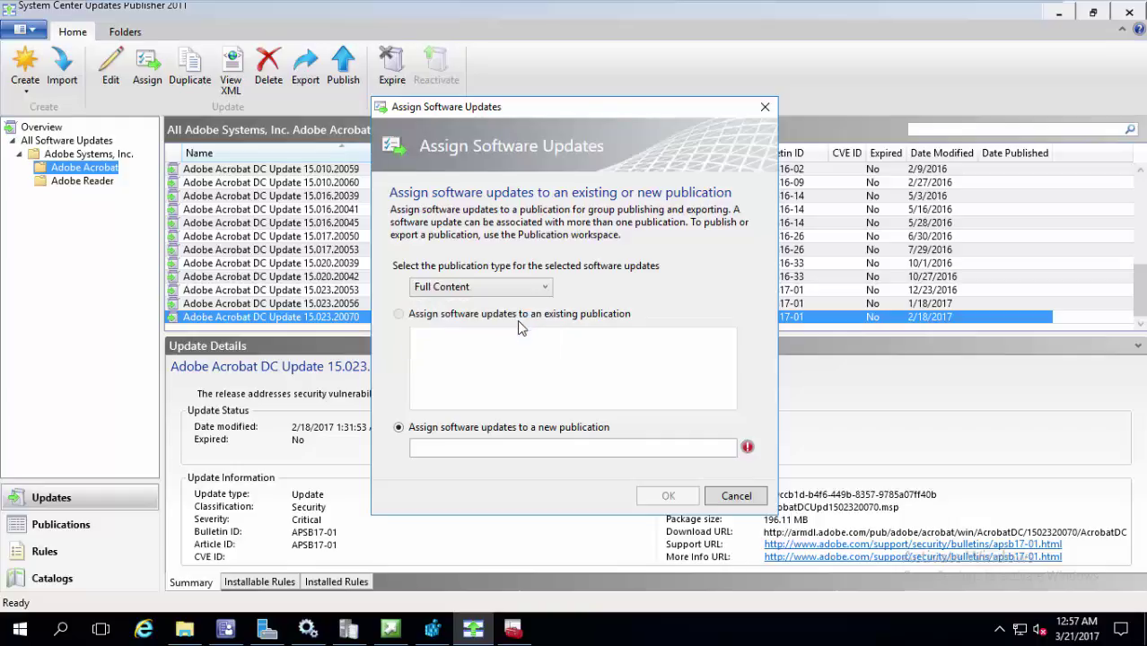
pyautogui.click(493, 446)
pyautogui.write('Adobe Reader')
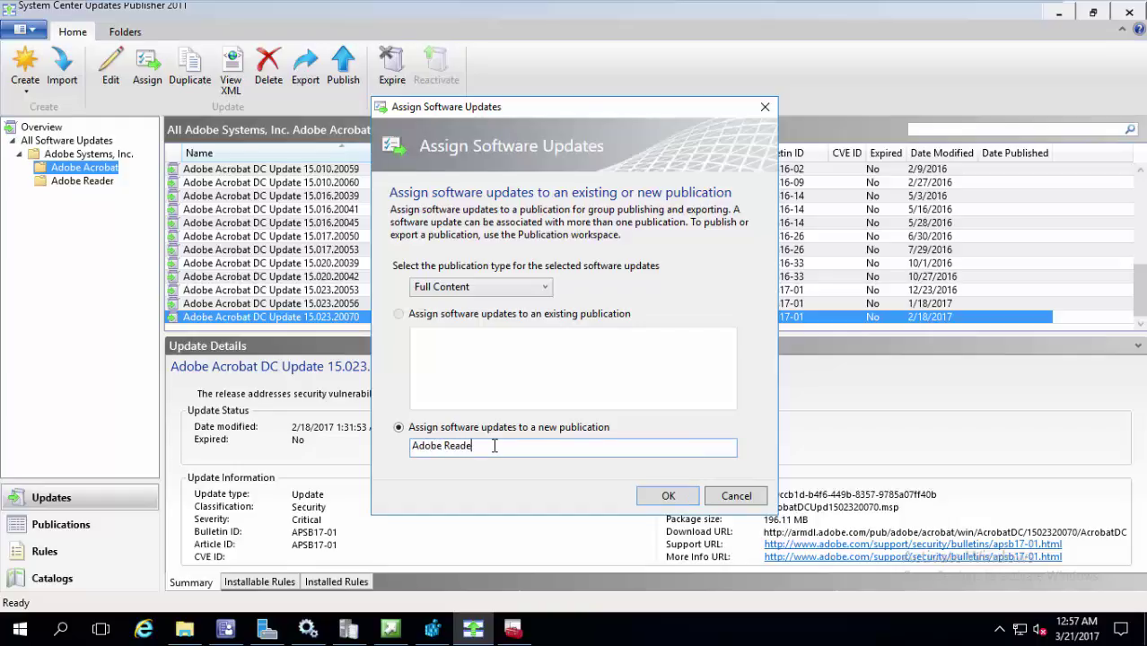
pyautogui.click(665, 497)
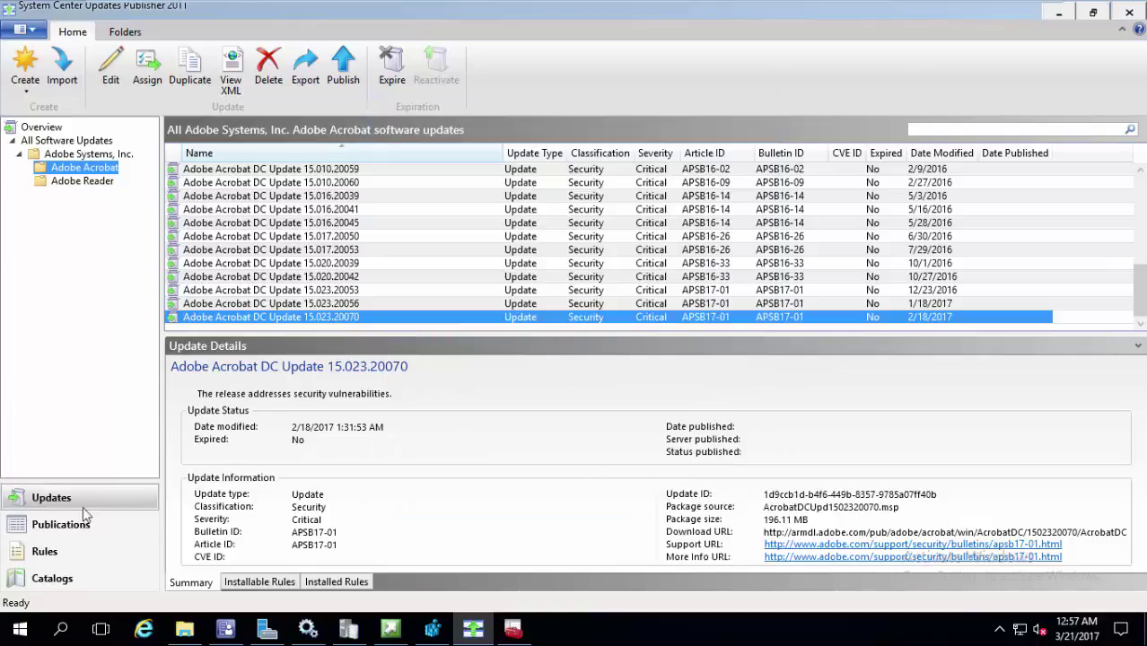
# Step: Show the Adobe Reader publication, select its Adobe Acrobat DC update, and fit the Name column
pyautogui.click(82, 527)
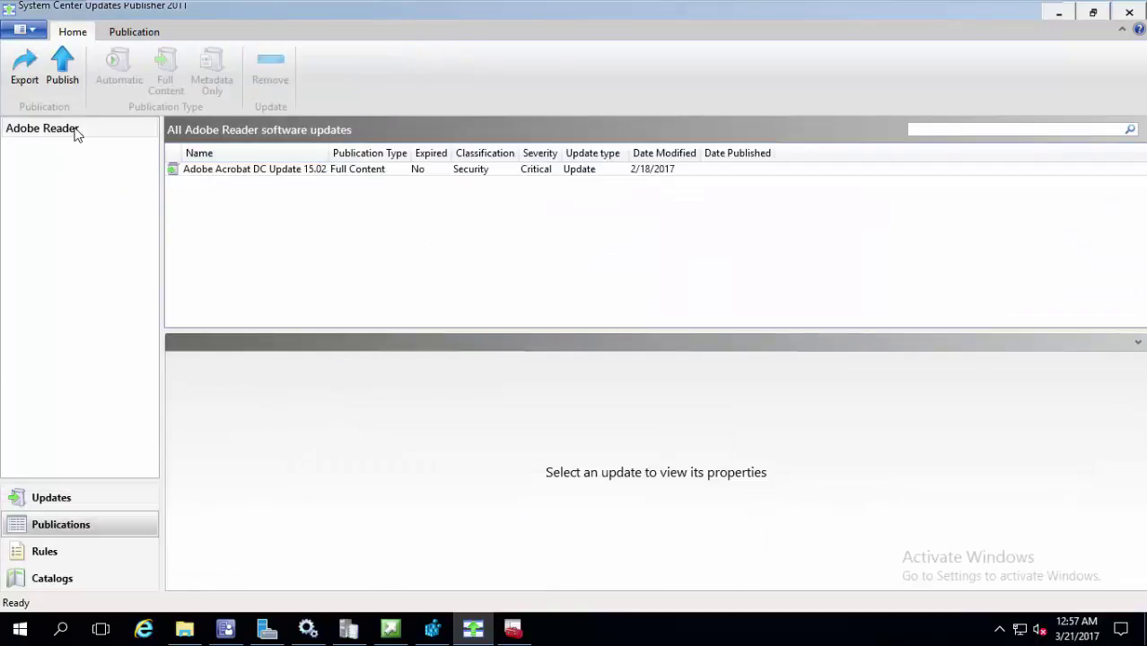
pyautogui.click(222, 172)
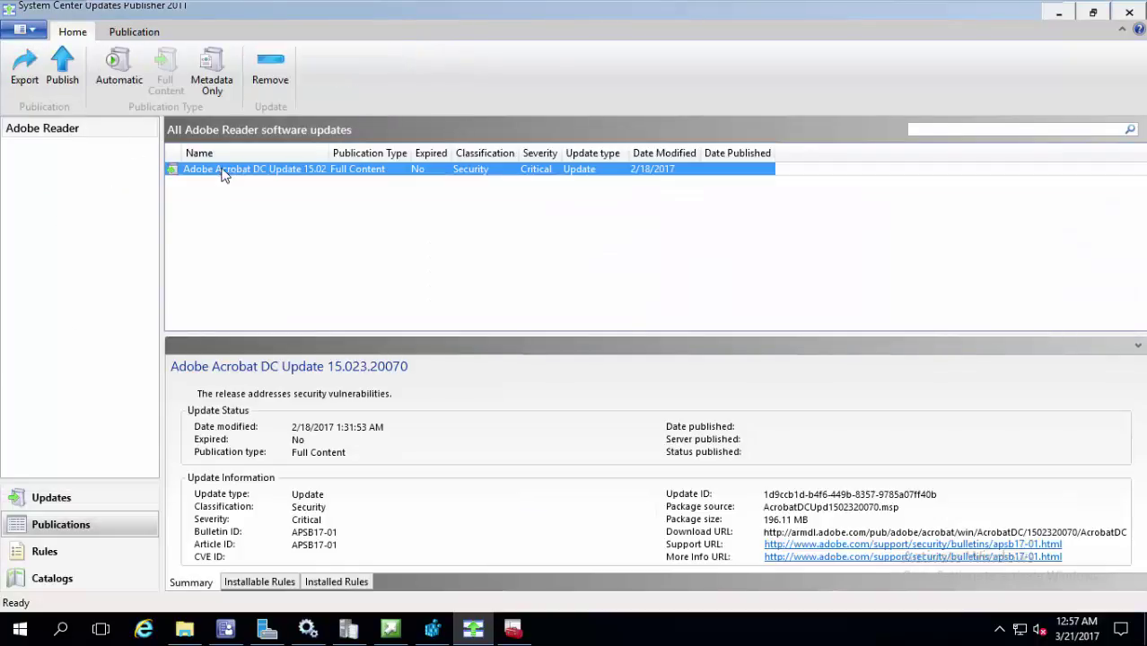
pyautogui.doubleClick(328, 154)
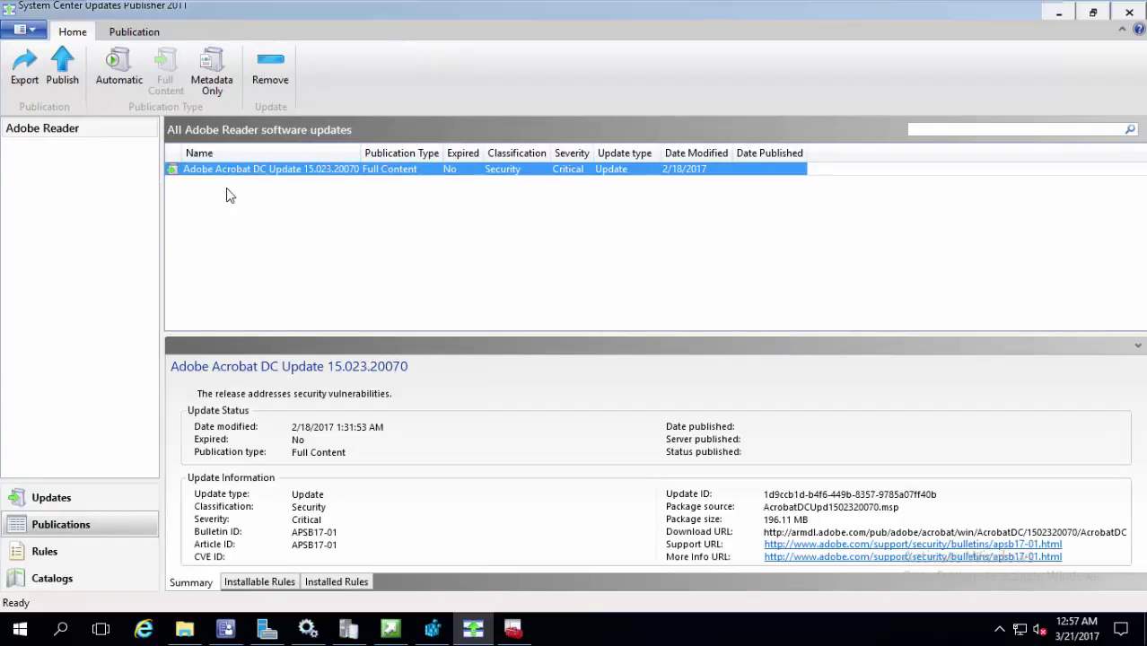
# Step: Publish the Adobe Reader publication without re-signing its updates with a new certificate
pyautogui.click(68, 77)
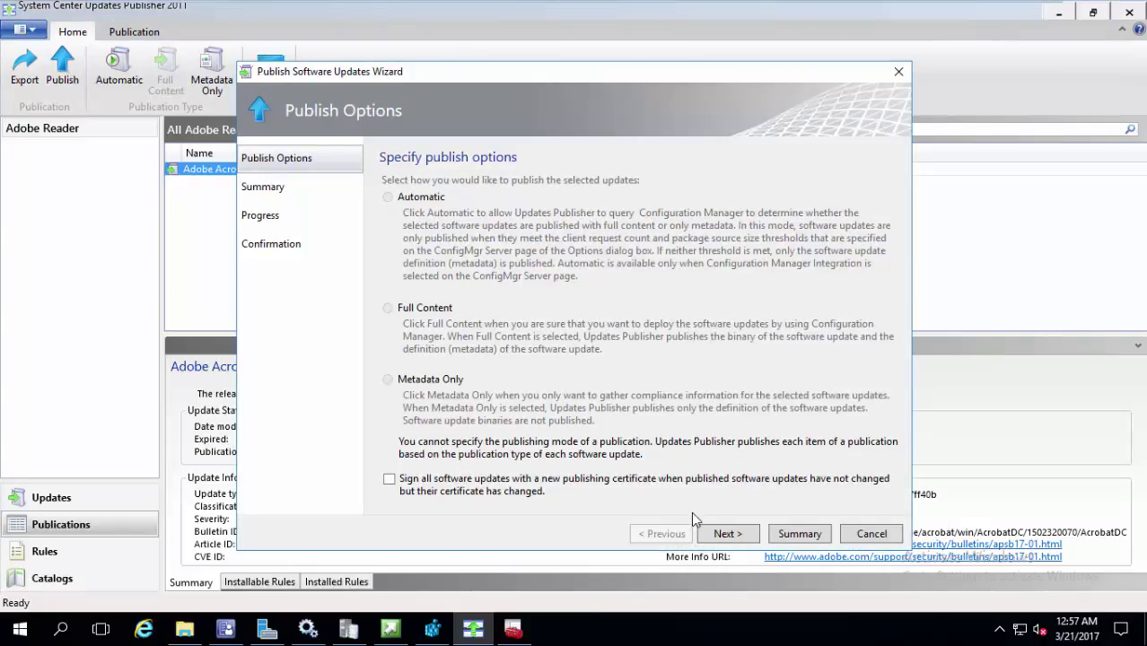
pyautogui.click(728, 534)
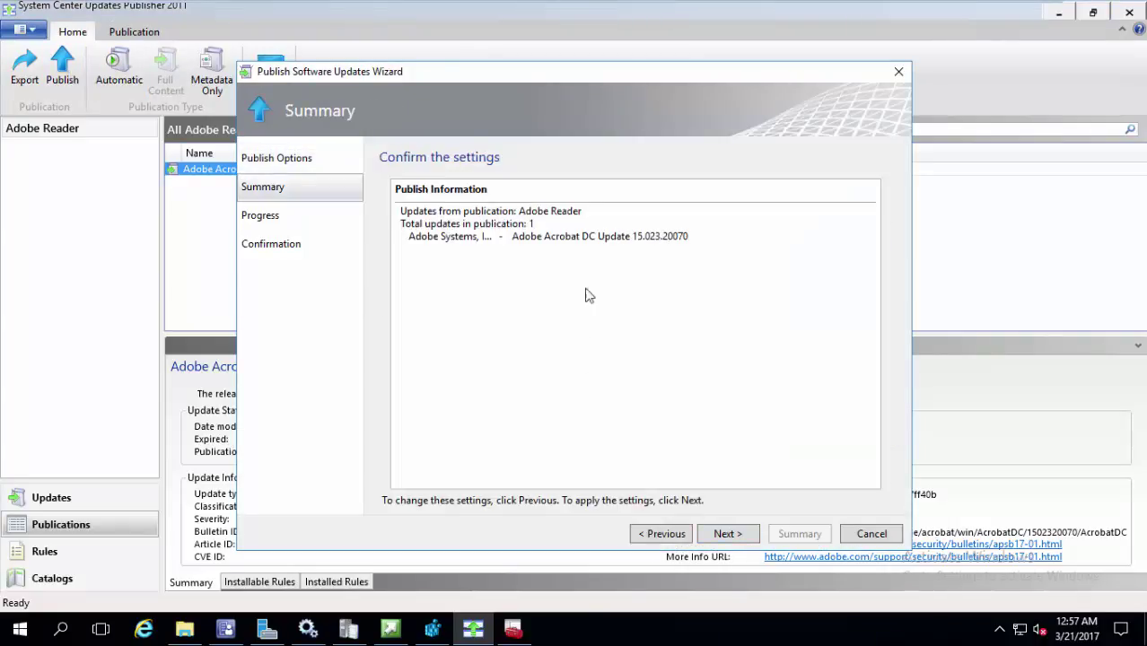
pyautogui.click(750, 535)
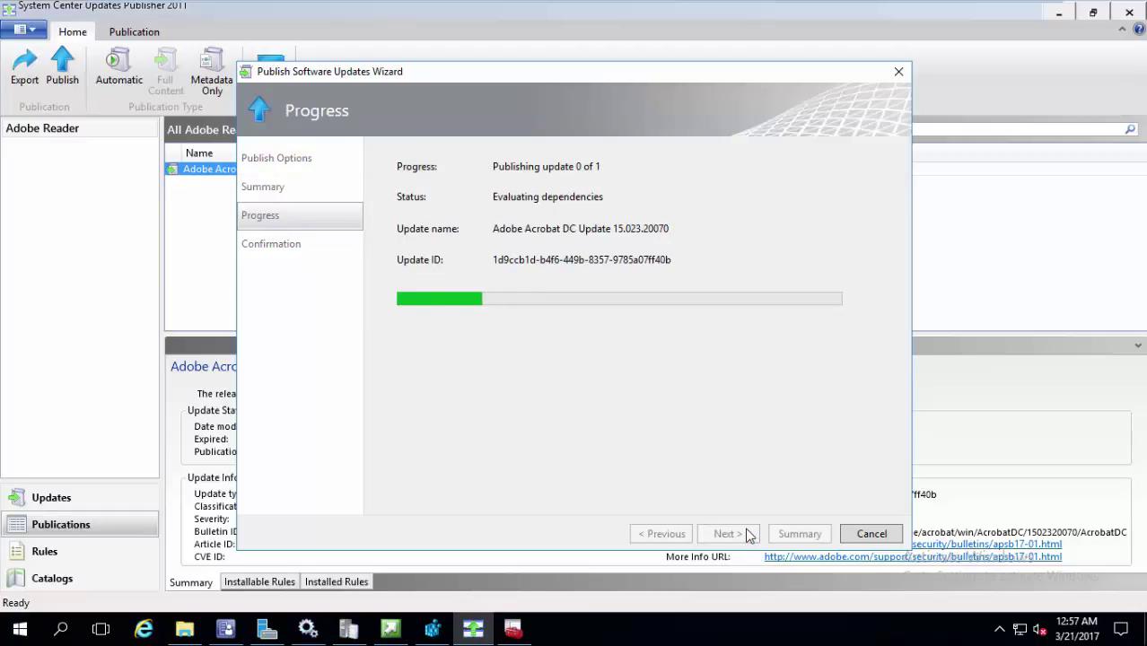
# Step: In File Explorer, go to the administrator.LAB profile folder under C:\Users and show hidden items
pyautogui.click(184, 631)
pyautogui.click(81, 423)
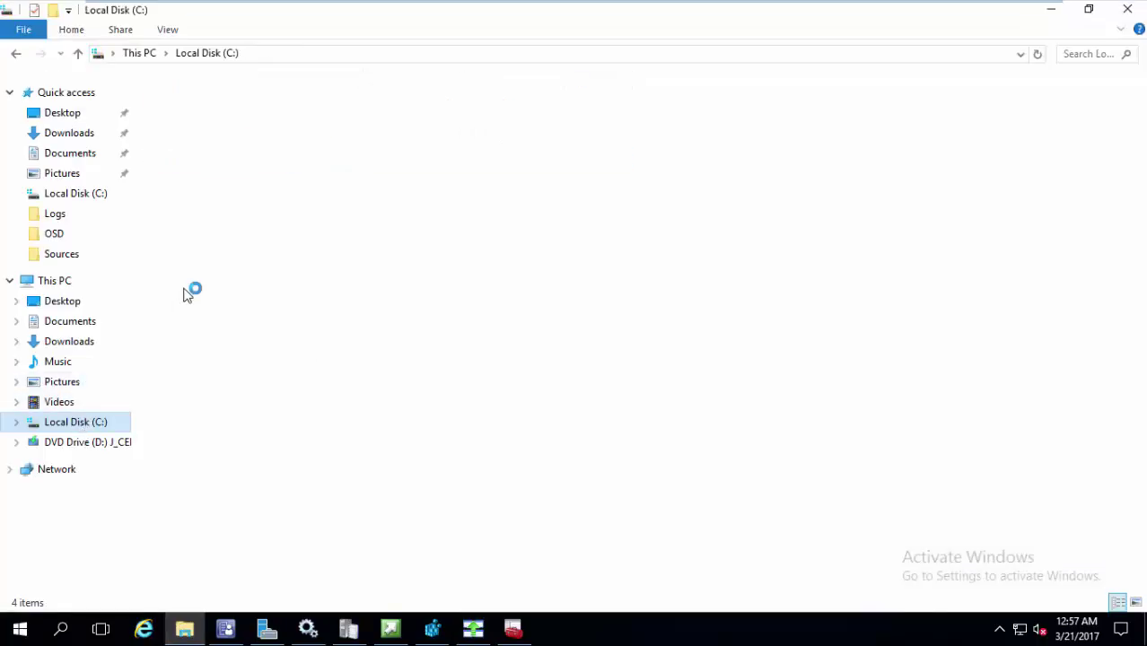
pyautogui.doubleClick(227, 440)
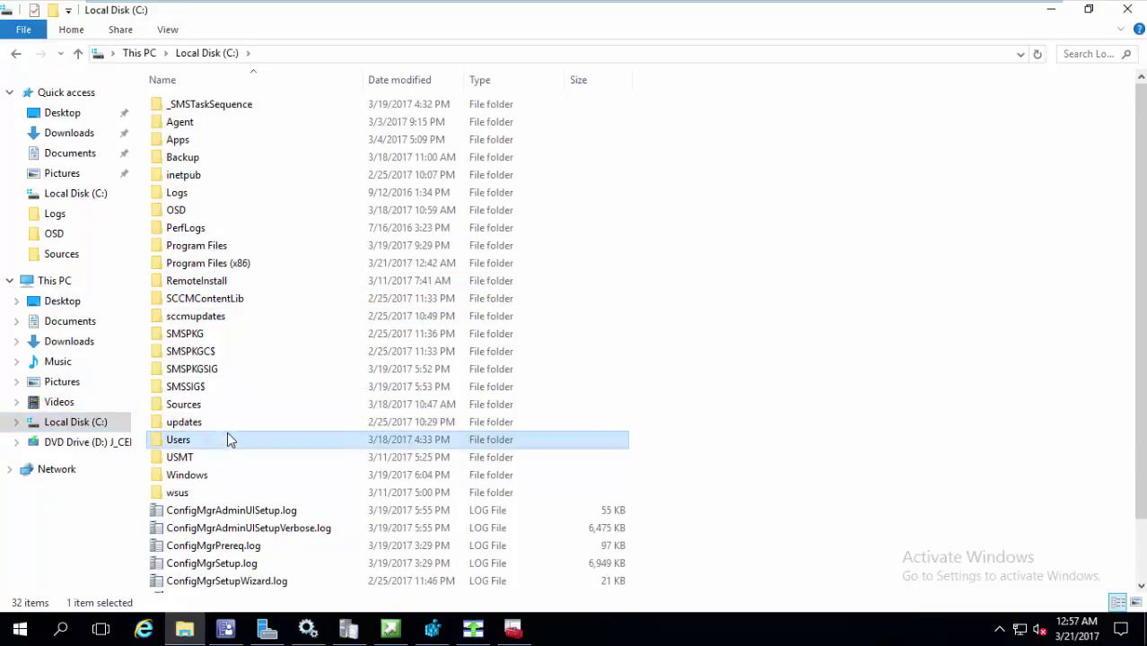
pyautogui.doubleClick(233, 192)
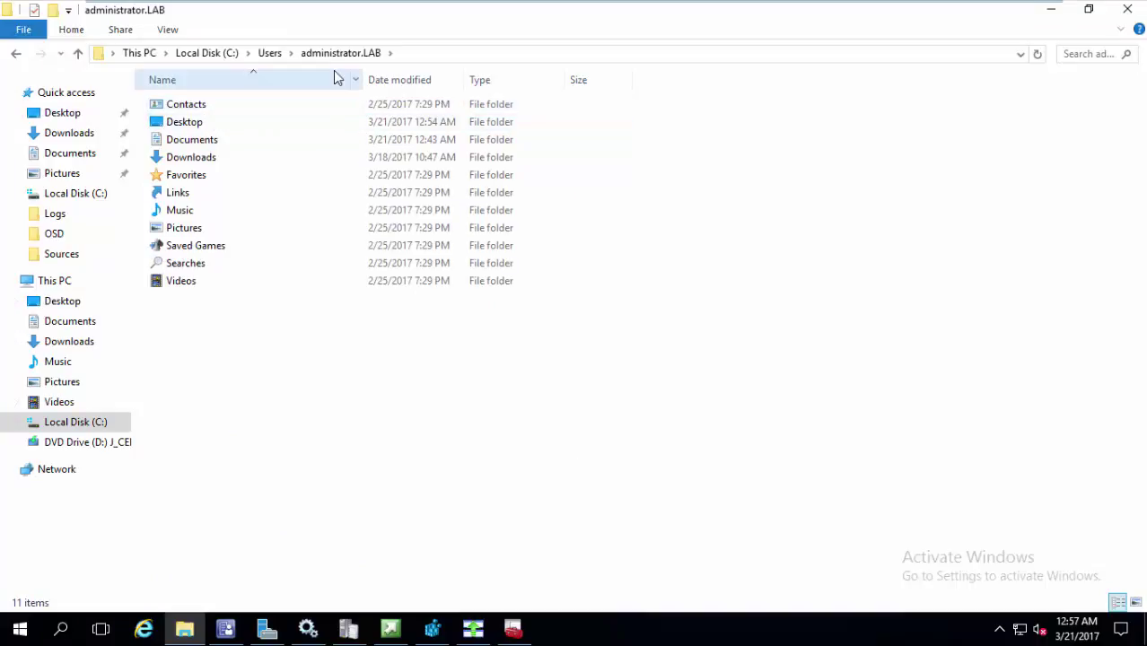
pyautogui.click(169, 30)
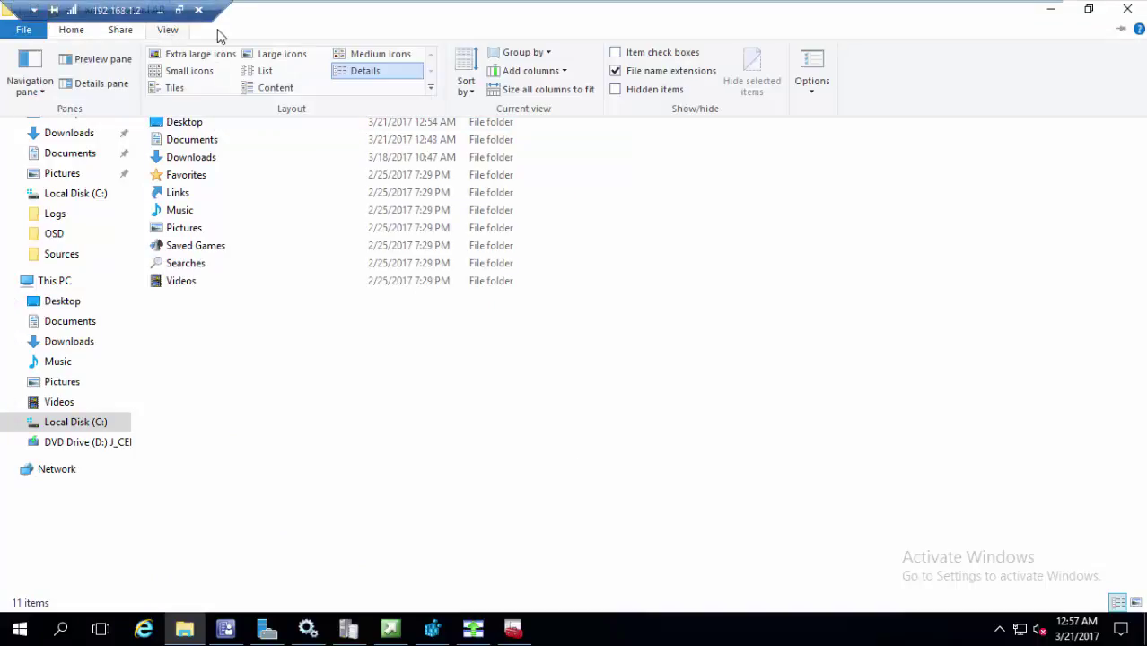
pyautogui.click(664, 90)
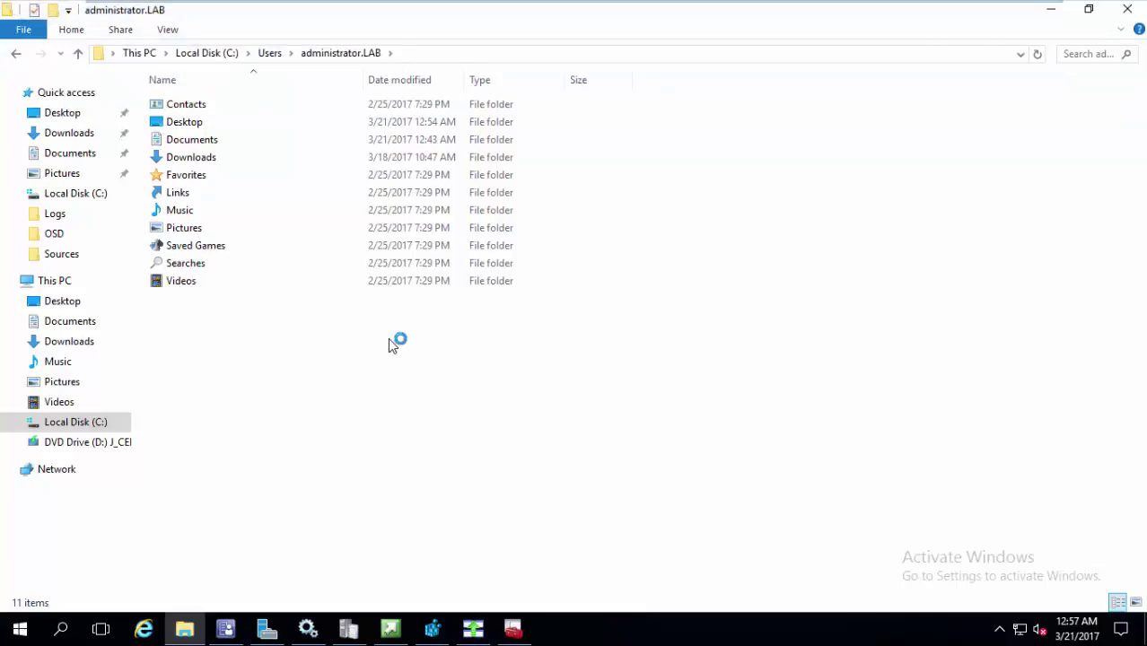
# Step: Open SCUP.log from the profile's AppData\Local\Temp folder in the trace log tool
pyautogui.doubleClick(225, 112)
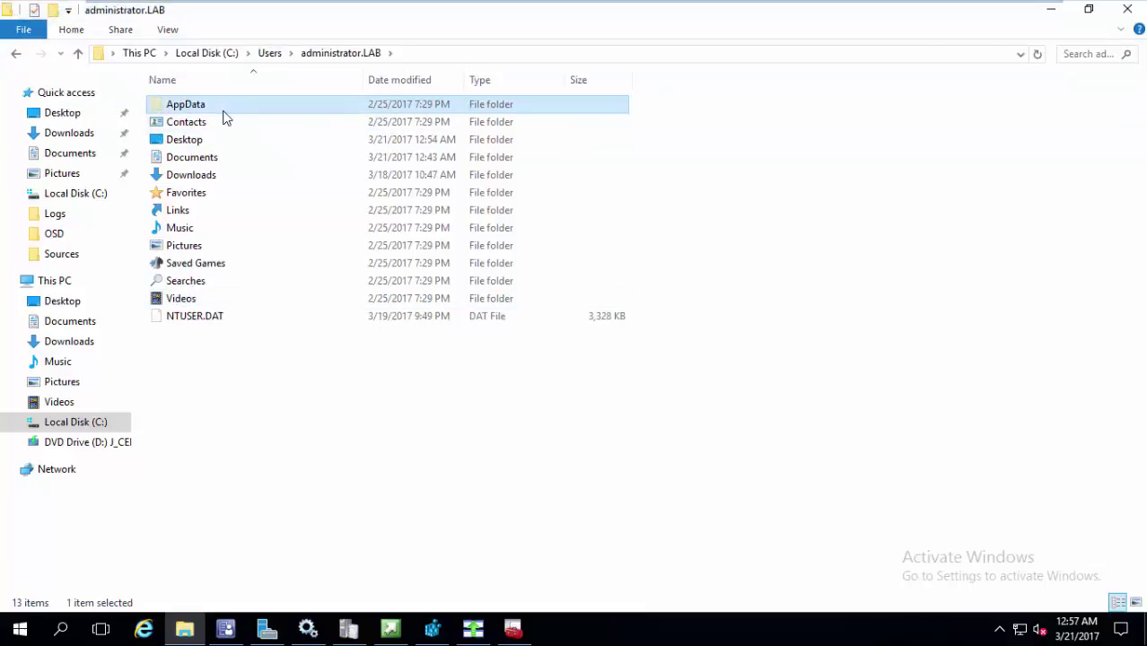
pyautogui.doubleClick(205, 106)
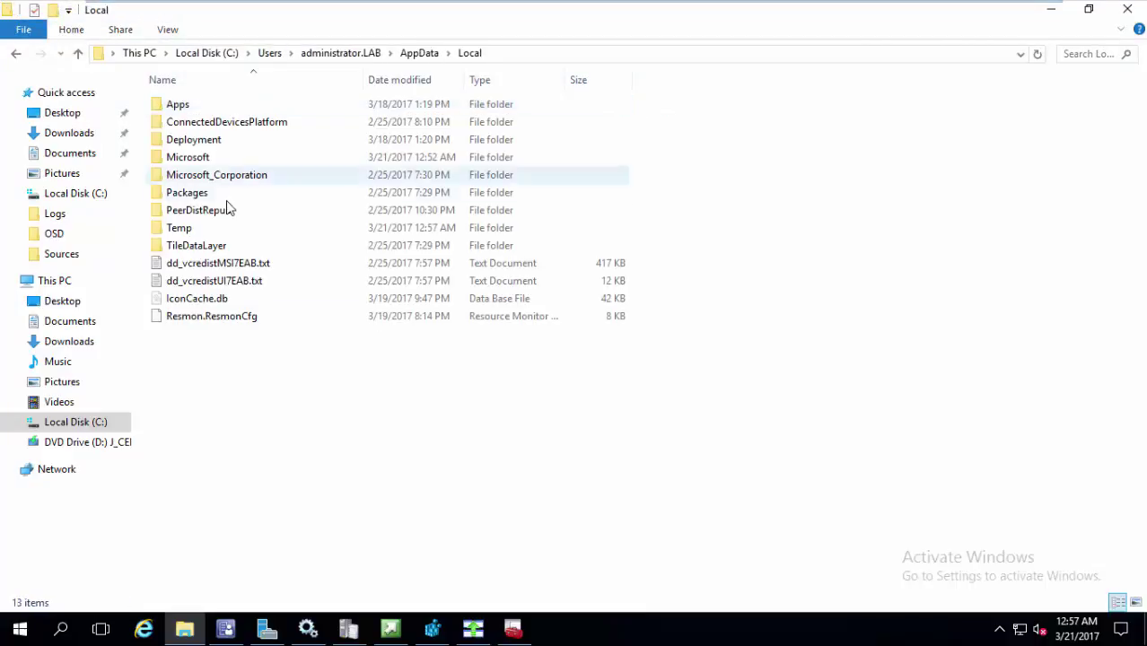
pyautogui.click(216, 239)
pyautogui.click(216, 230)
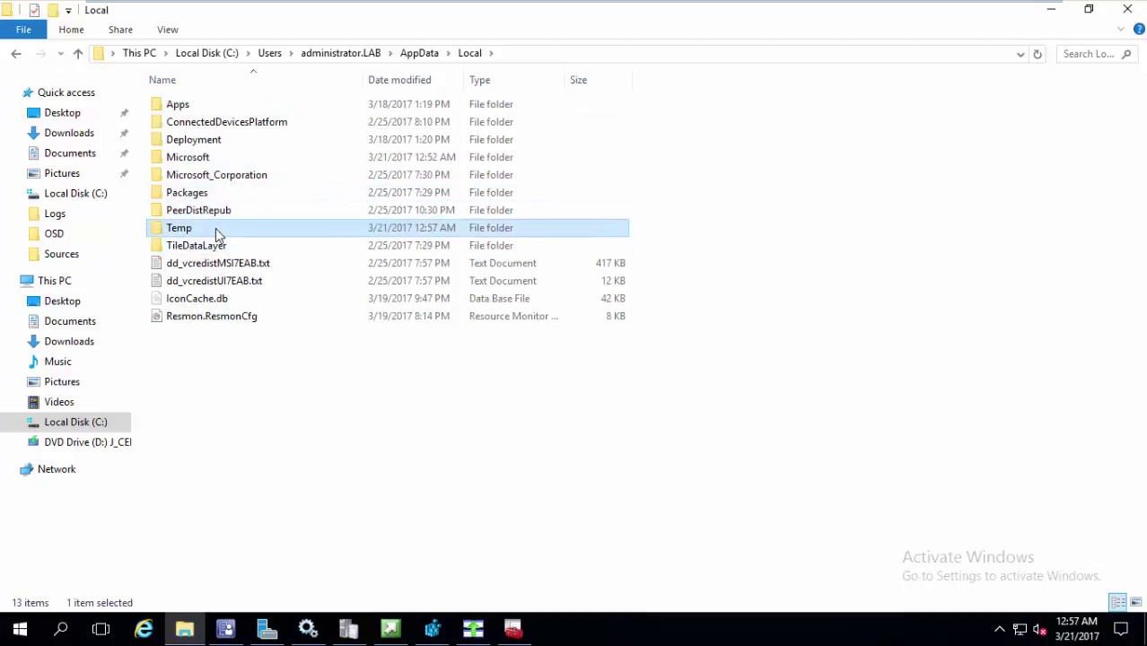
pyautogui.doubleClick(216, 228)
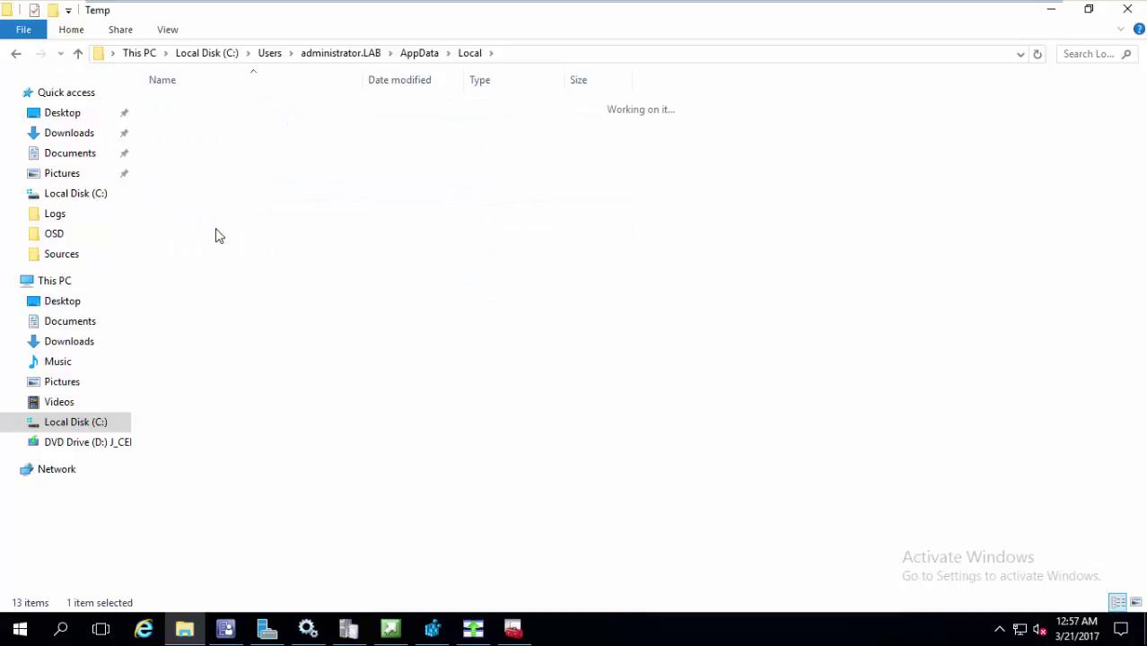
pyautogui.click(235, 319)
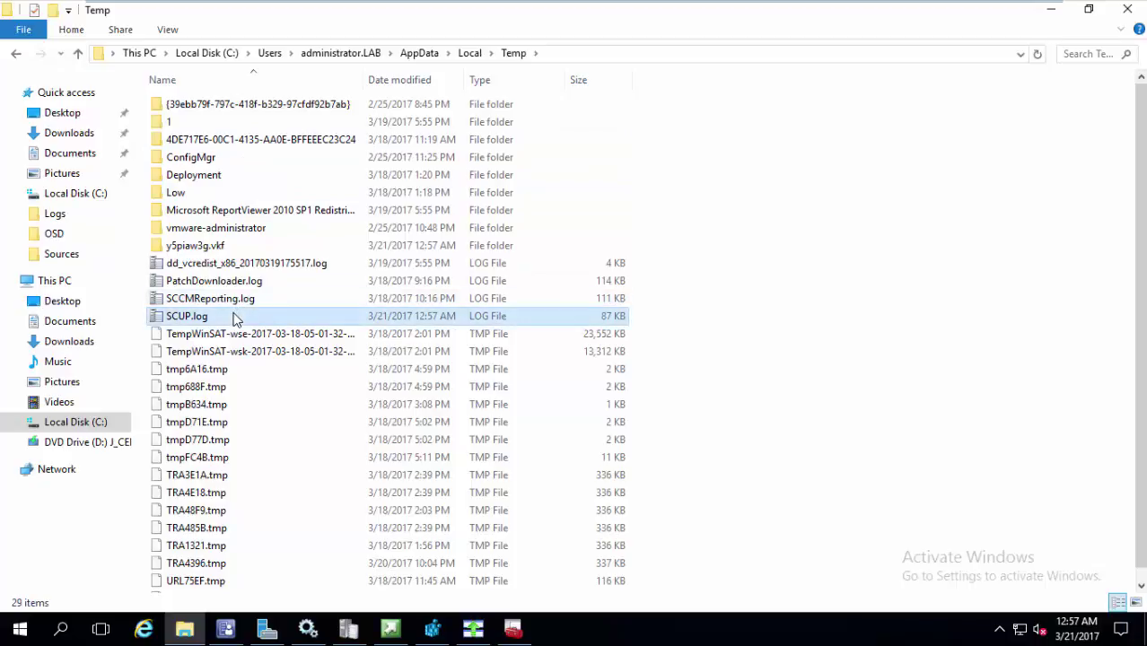
pyautogui.doubleClick(205, 319)
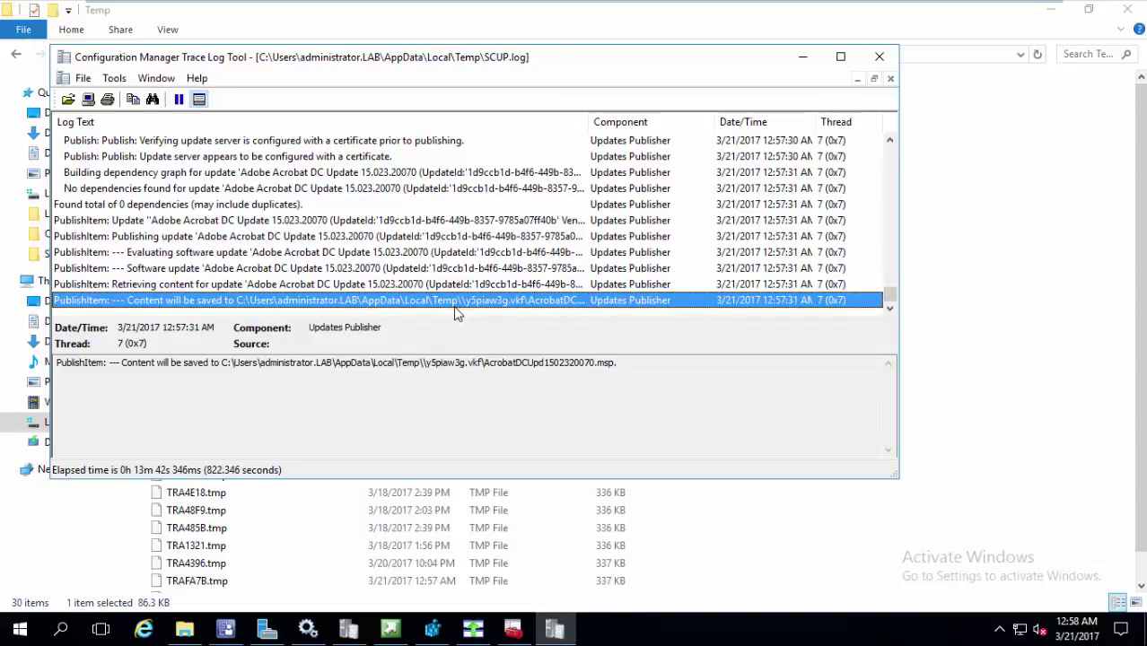
# Step: Maximize the log window and examine the publishing entries for Adobe Acrobat DC Update 15.023.20070
pyautogui.doubleClick(509, 57)
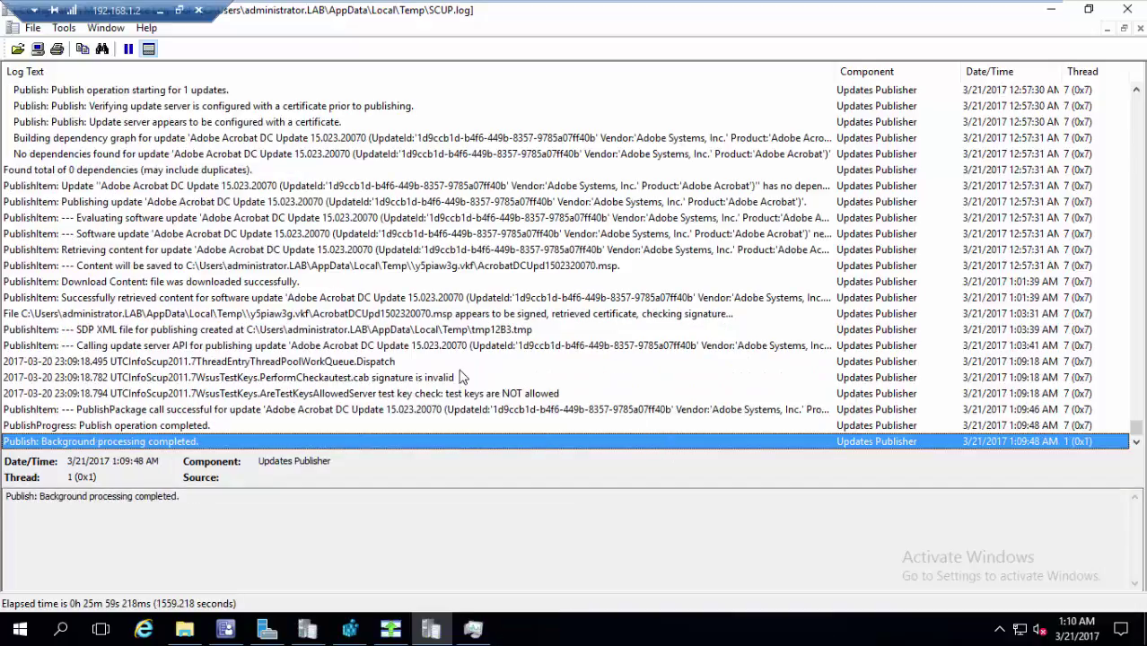
pyautogui.click(465, 352)
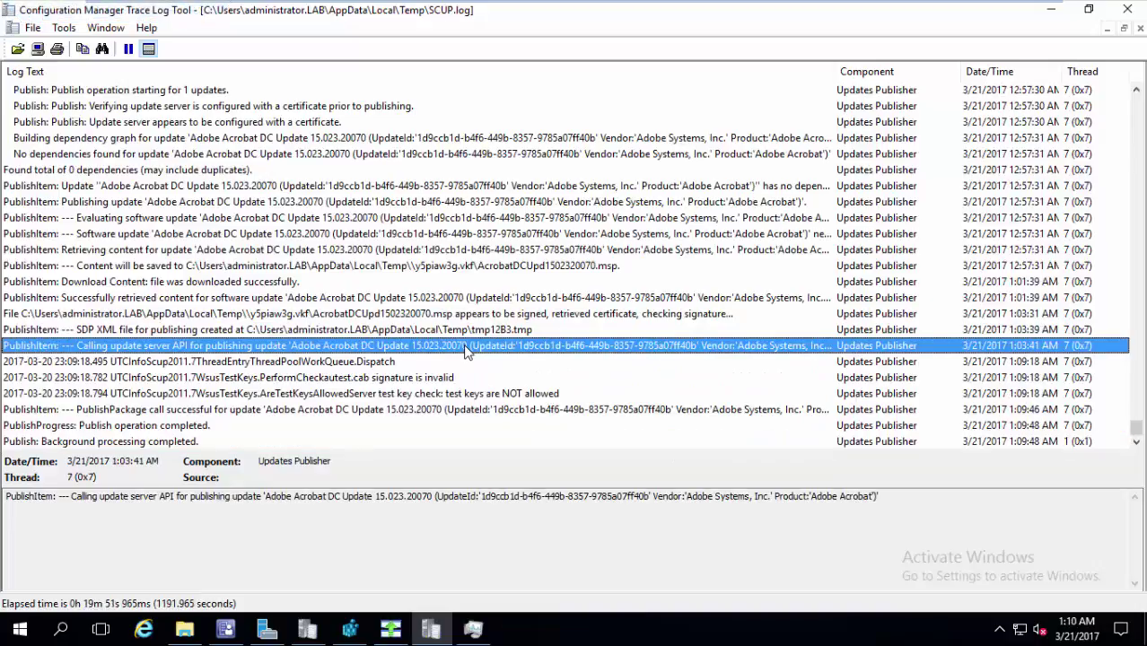
pyautogui.click(451, 362)
pyautogui.click(445, 394)
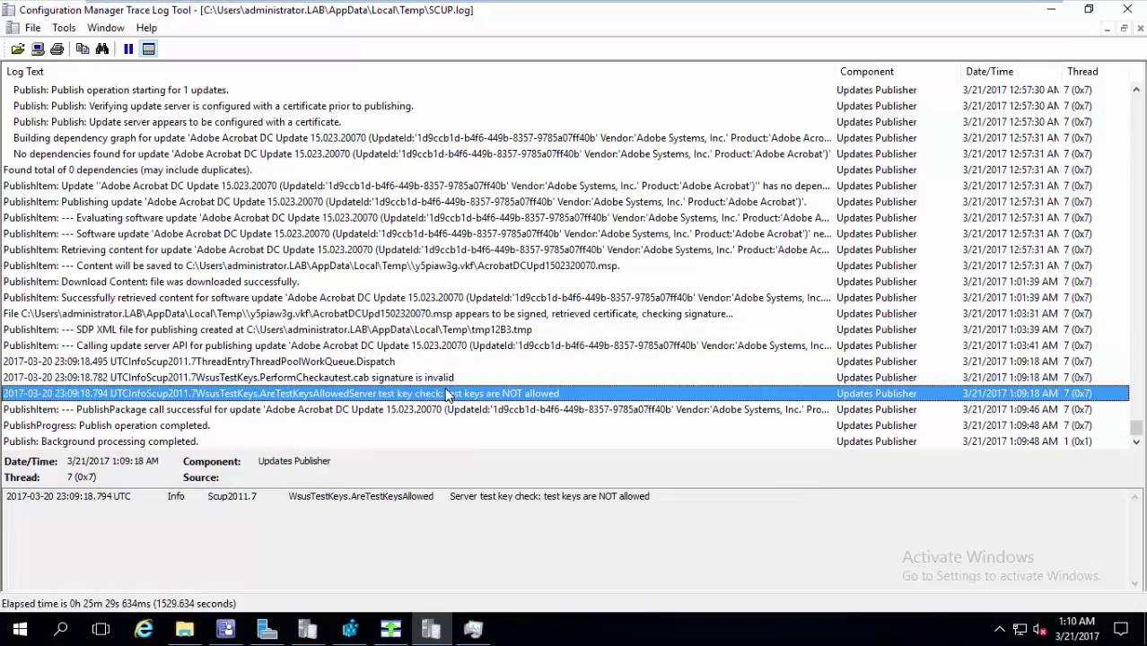
pyautogui.click(437, 411)
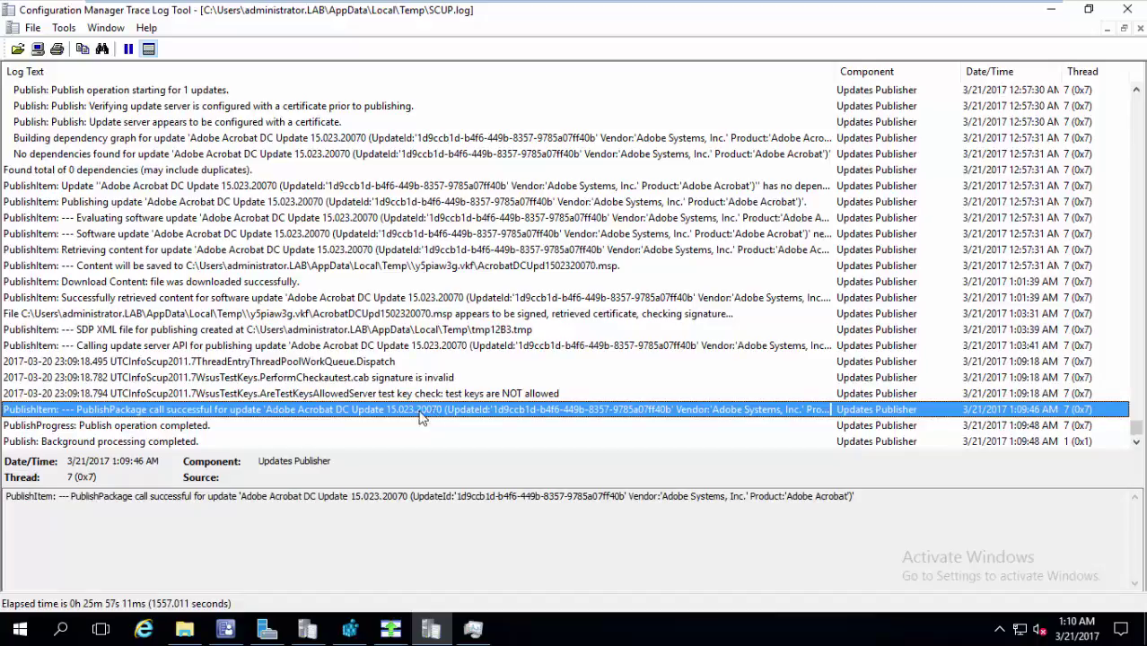
# Step: Browse C:\updates\UpdateServicesPackages down to the published Acrobat package's content folder to check its files
pyautogui.click(186, 631)
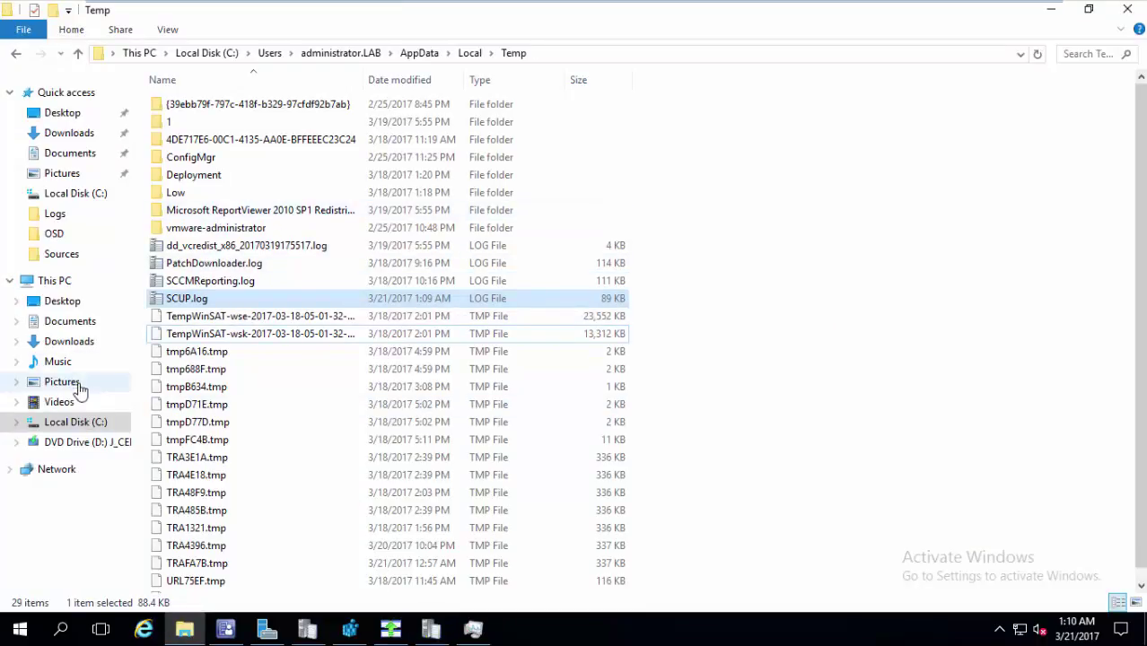
pyautogui.click(77, 422)
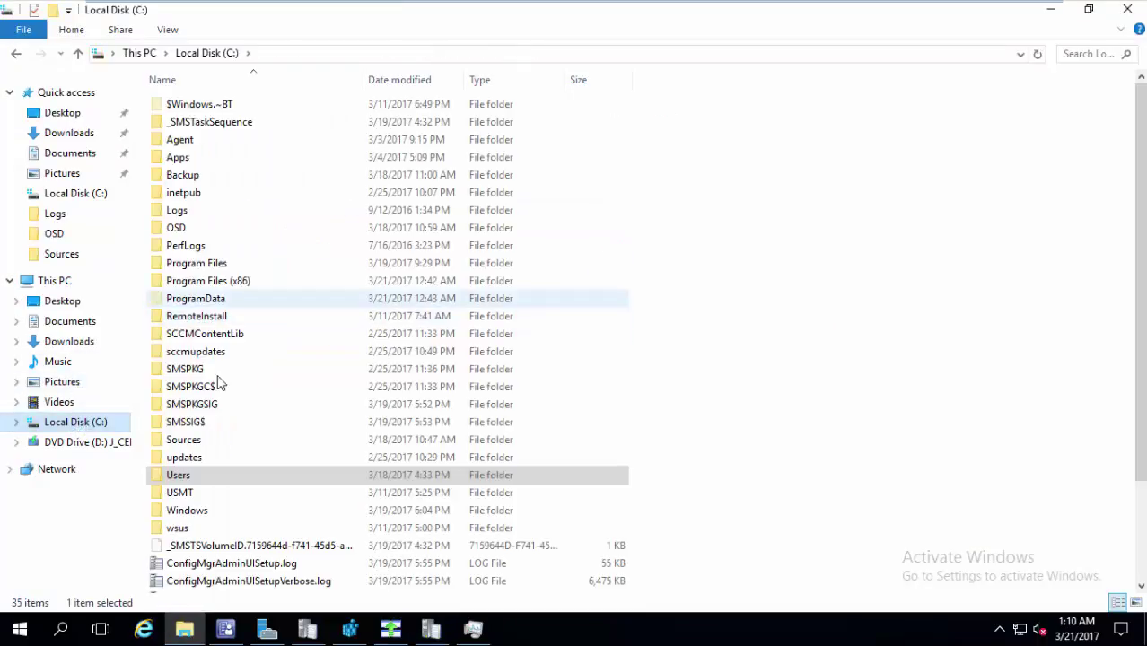
pyautogui.doubleClick(210, 458)
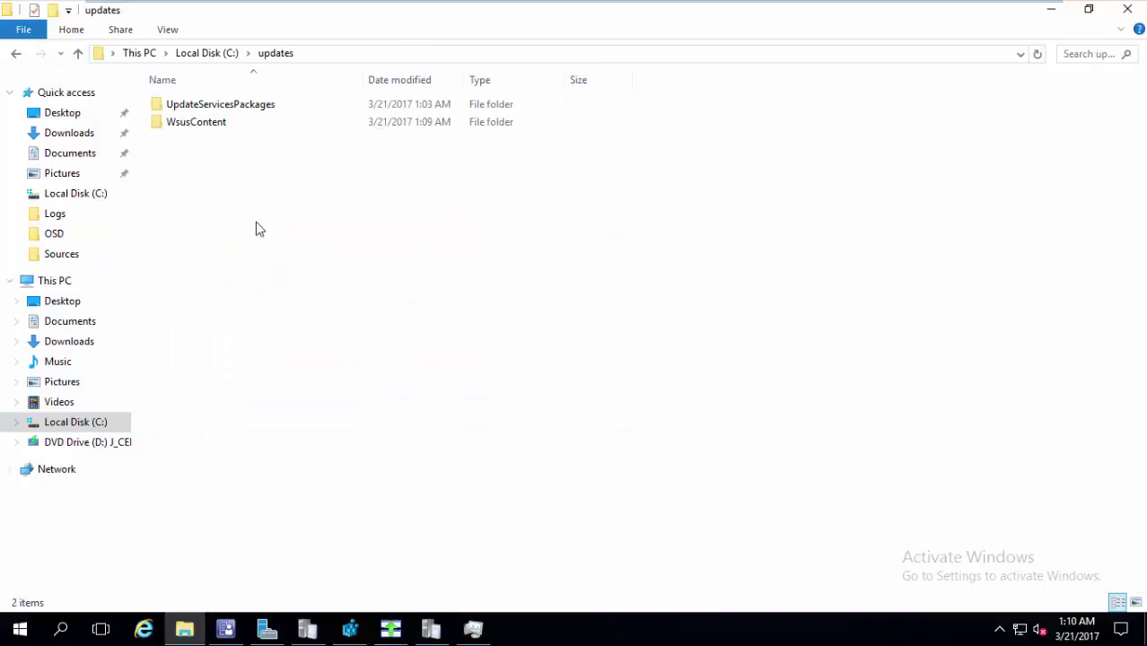
pyautogui.doubleClick(232, 112)
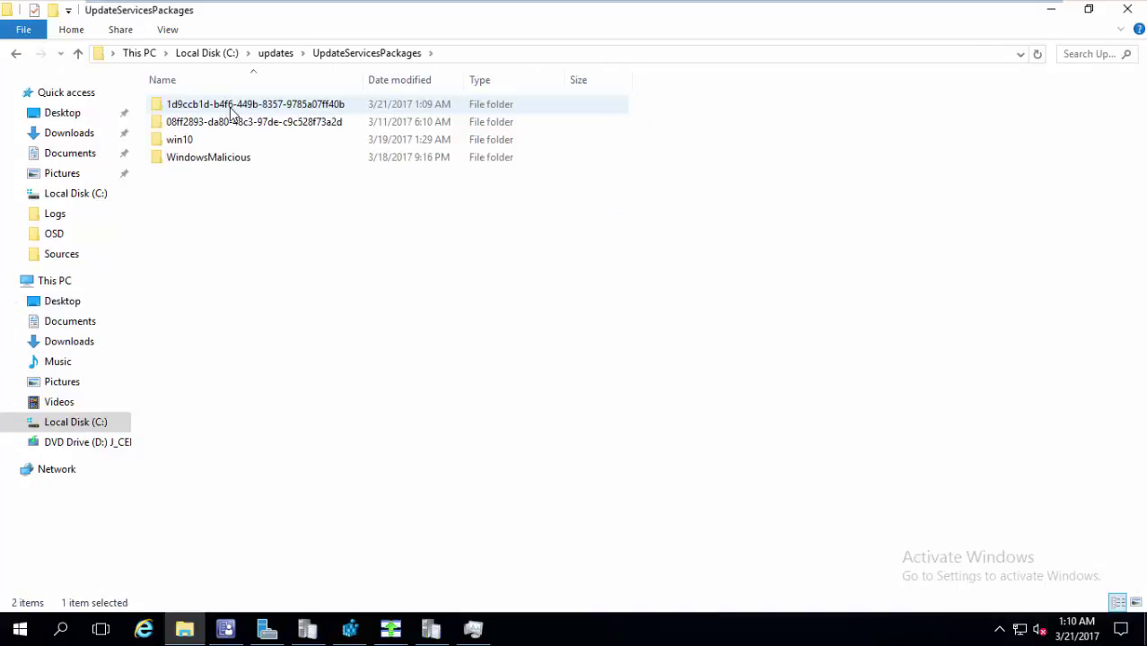
pyautogui.doubleClick(232, 106)
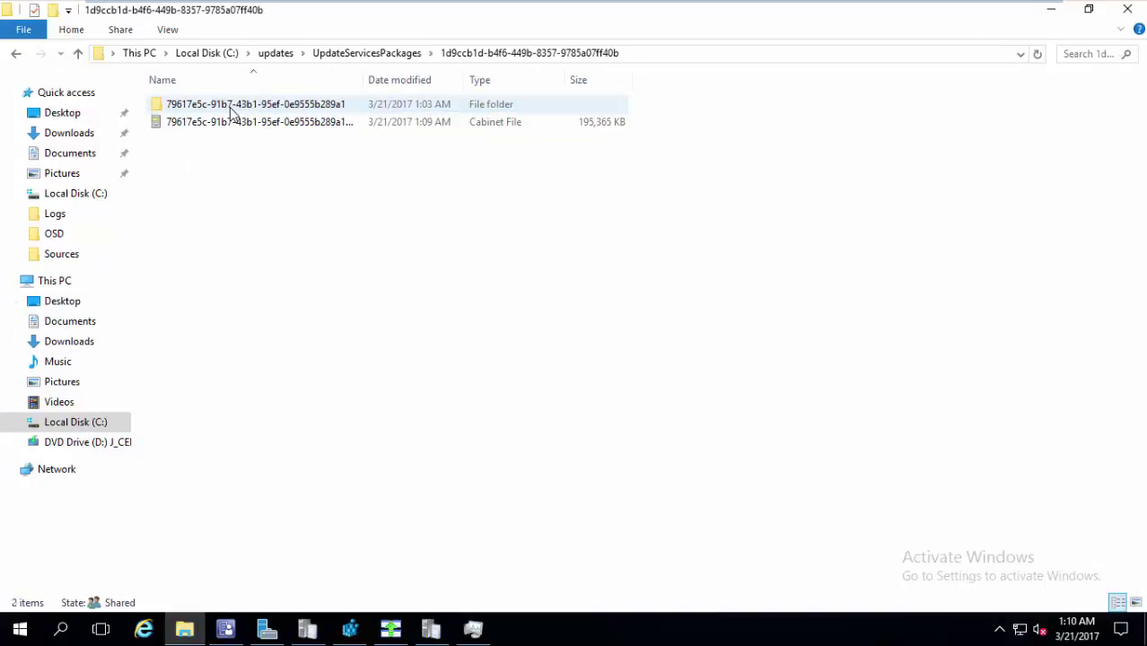
pyautogui.click(256, 106)
pyautogui.doubleClick(256, 106)
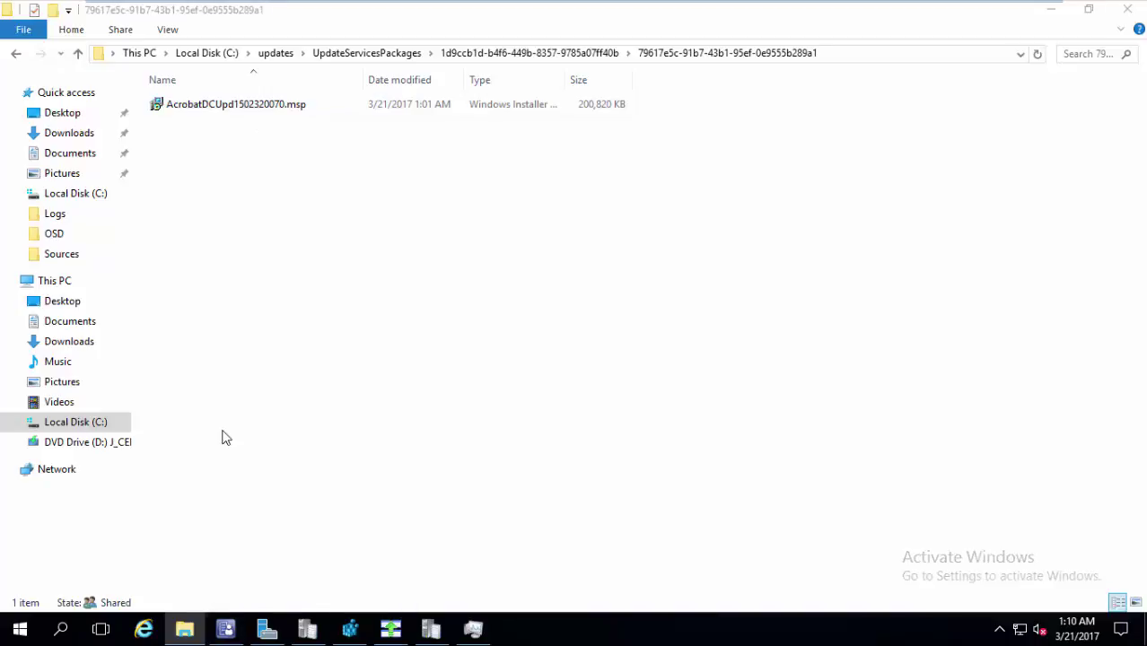
# Step: Switch to the Configuration Manager console and run a site-wide synchronization of software updates
pyautogui.click(227, 631)
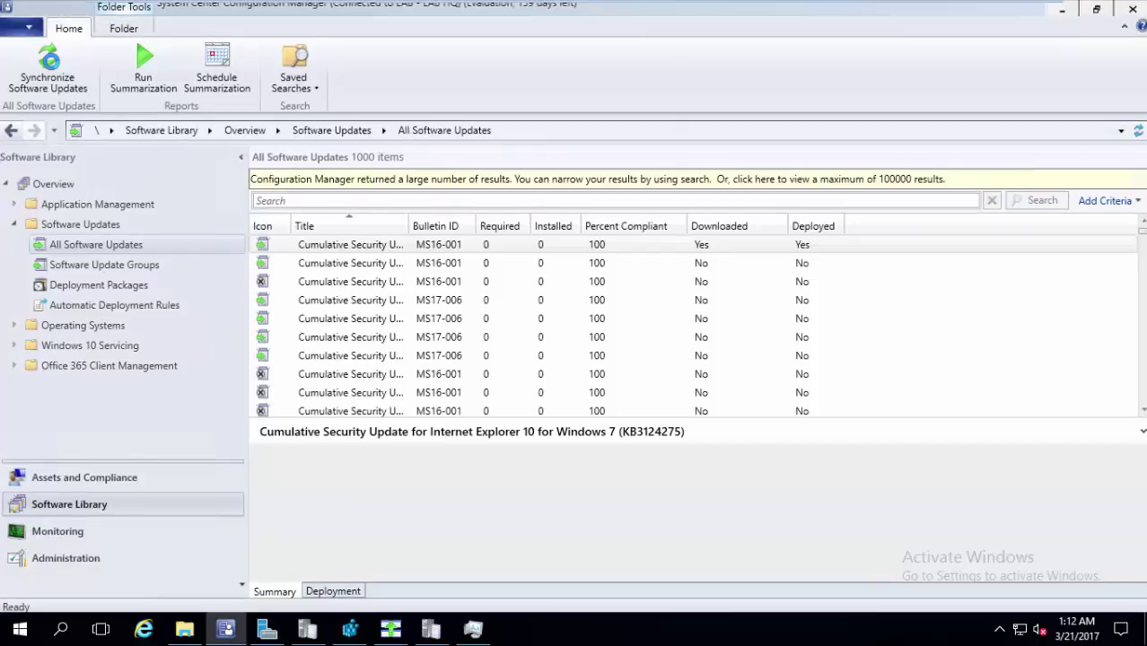
pyautogui.click(50, 70)
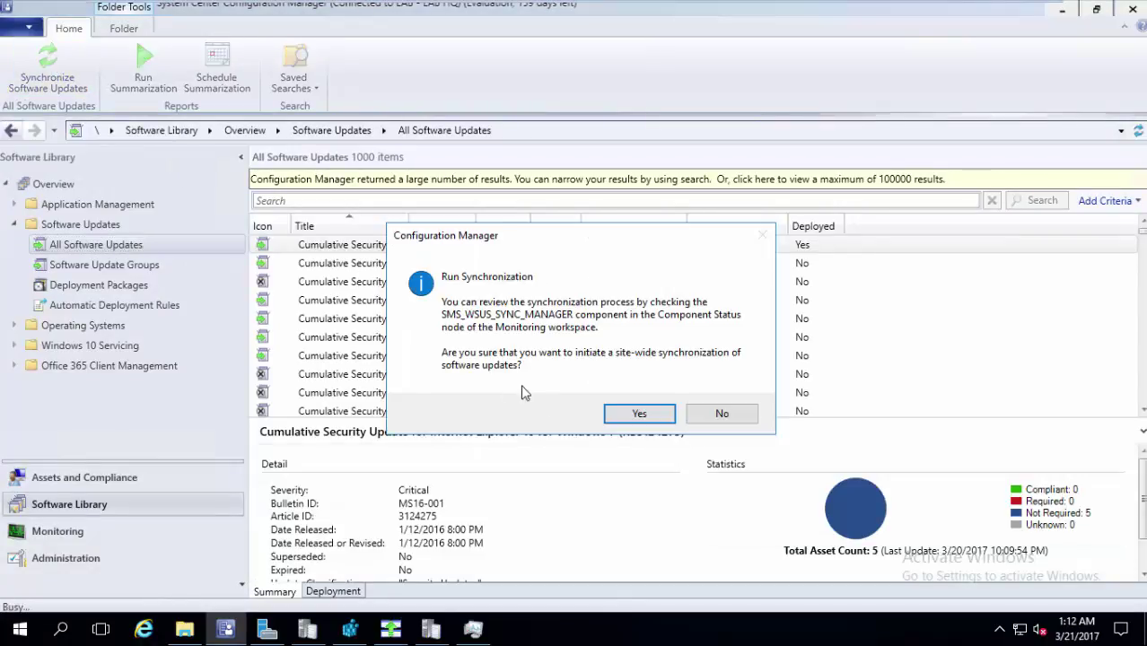
pyautogui.click(637, 414)
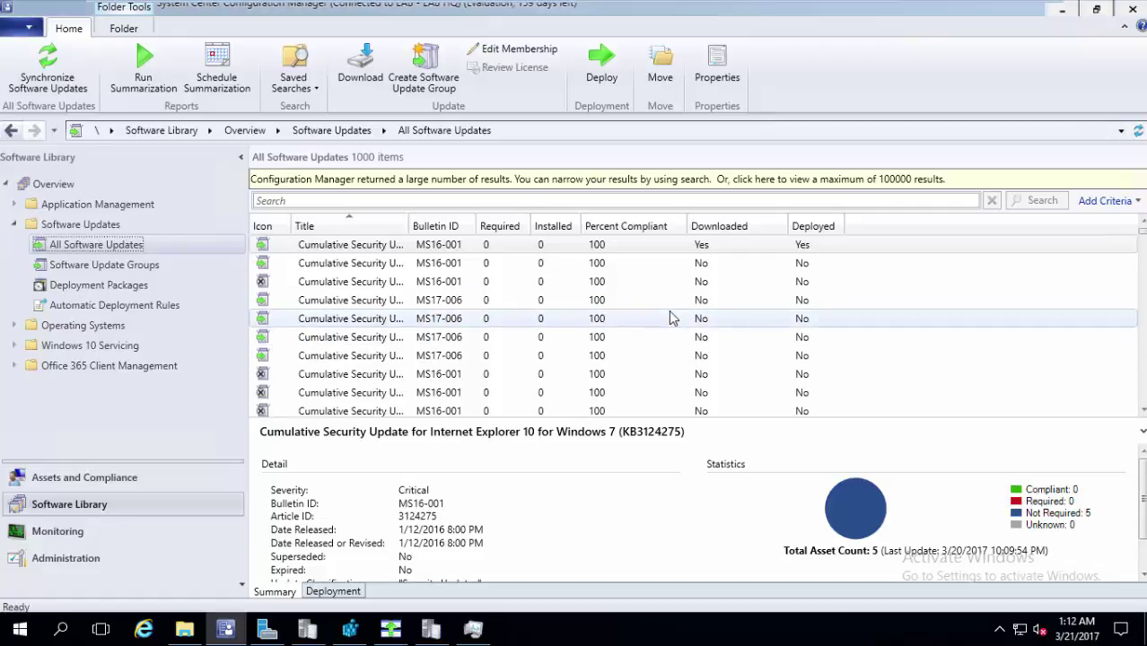
# Step: Enable the Adobe Systems, Inc. and Local Publisher products in the site's Software Update Point component properties
pyautogui.moveTo(240, 7)
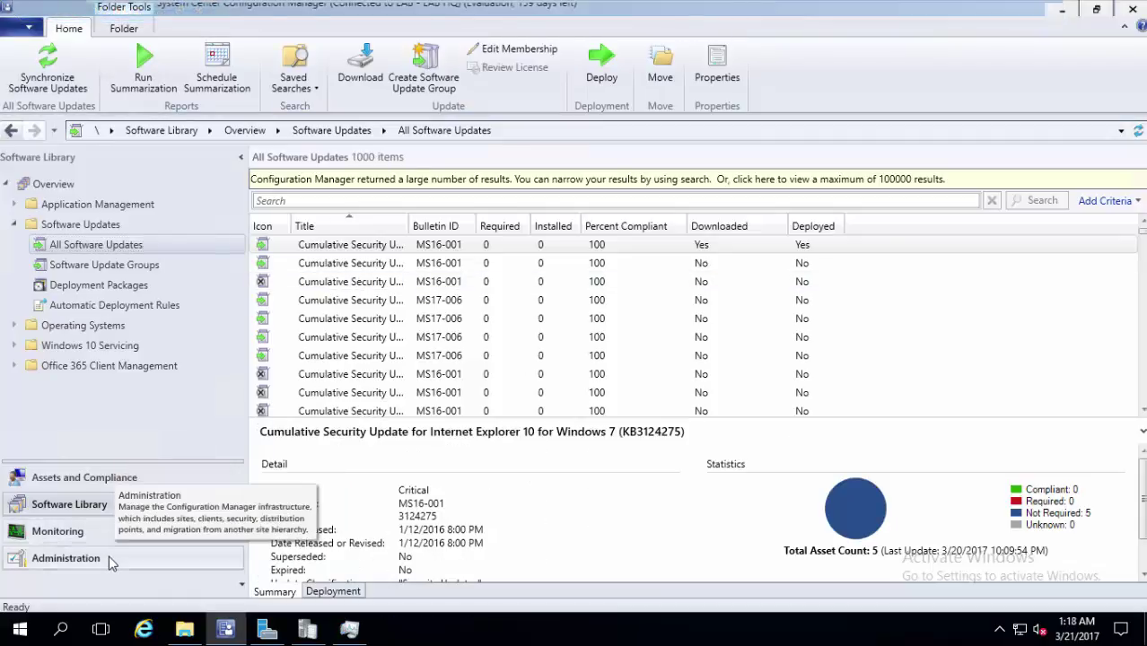
pyautogui.click(109, 560)
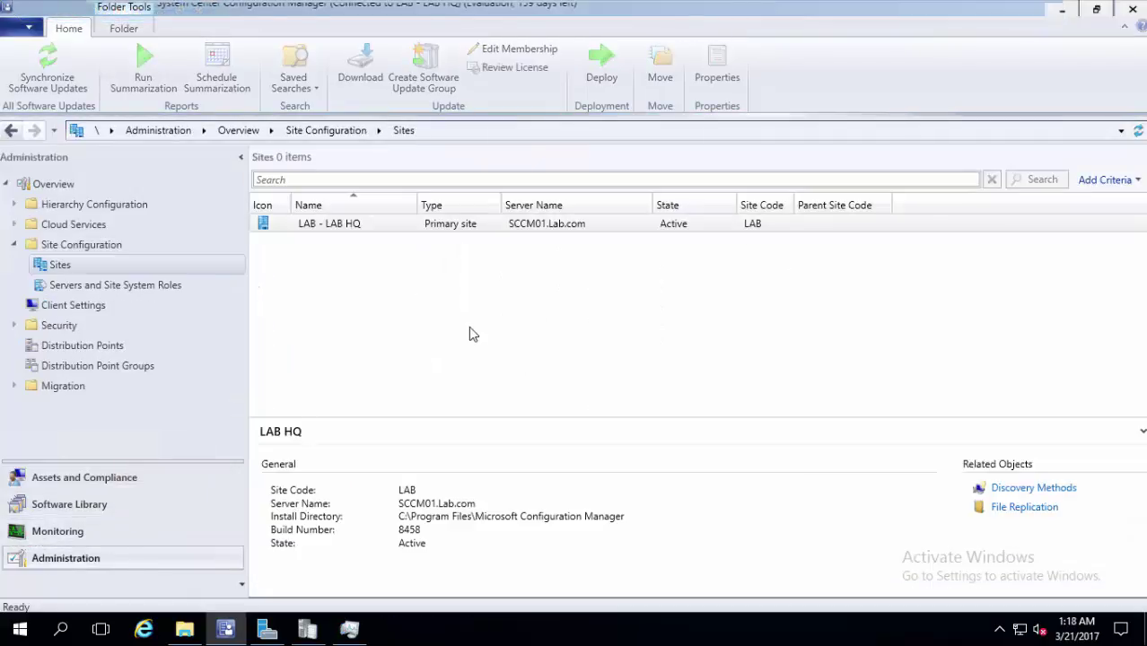
pyautogui.click(669, 68)
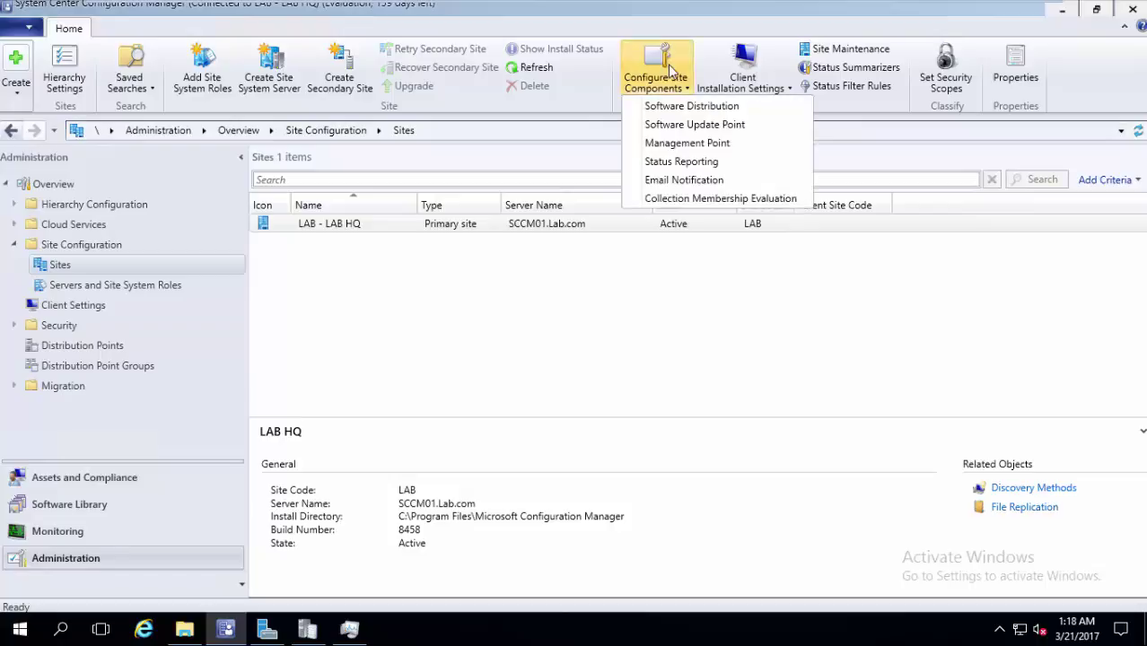
pyautogui.click(670, 127)
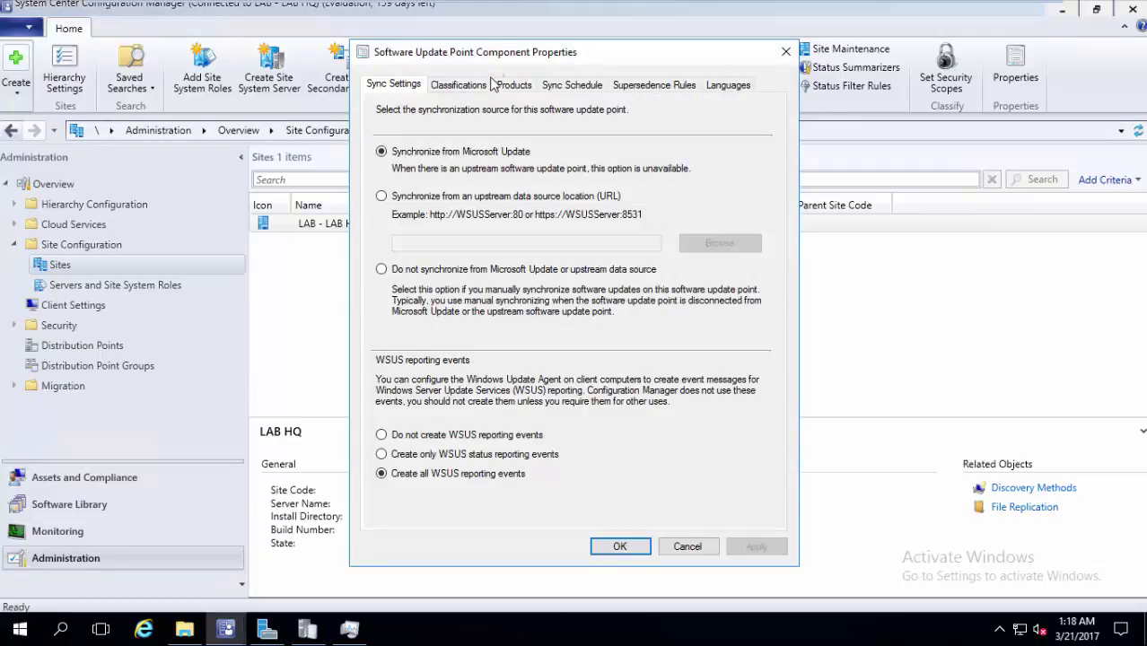
pyautogui.click(507, 87)
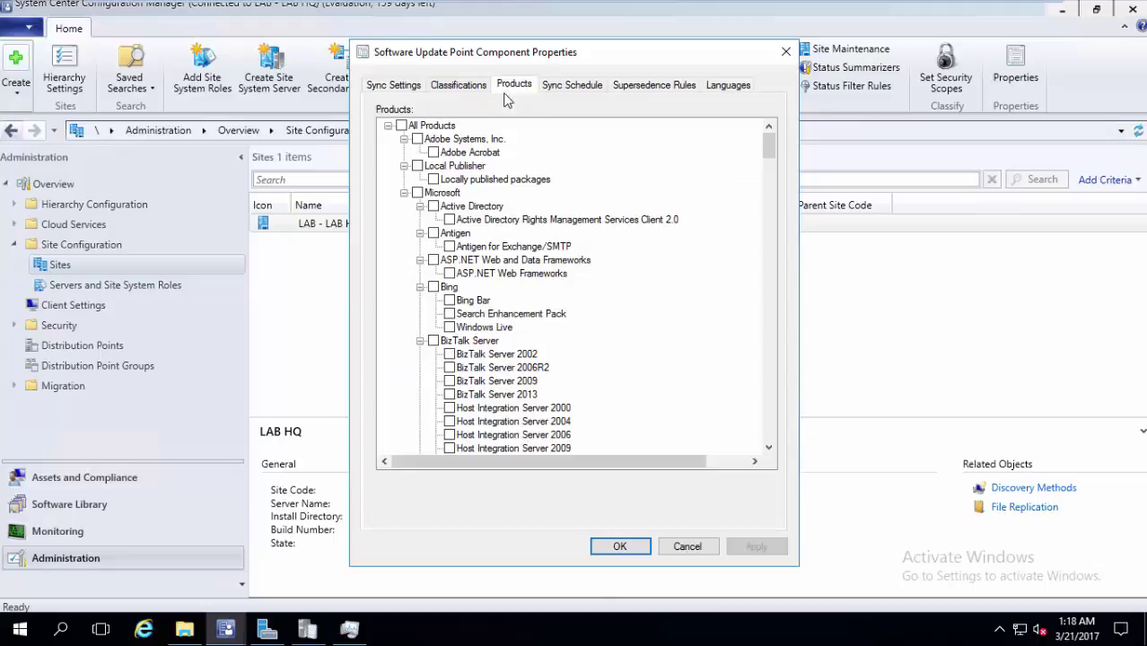
pyautogui.click(417, 139)
pyautogui.click(417, 166)
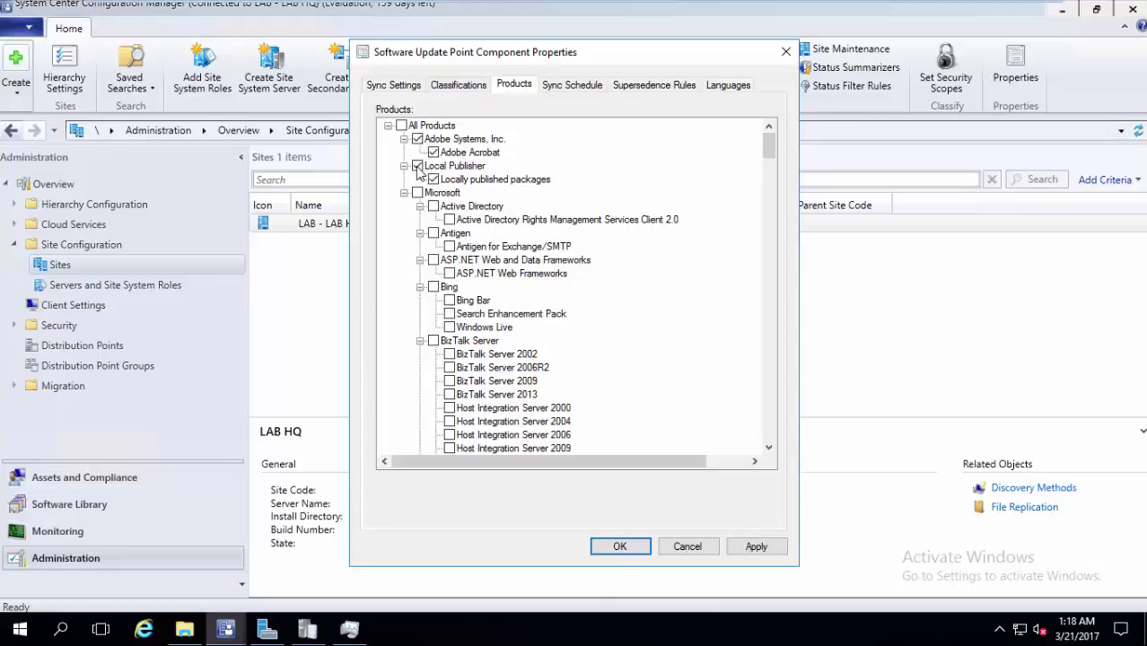
pyautogui.click(606, 547)
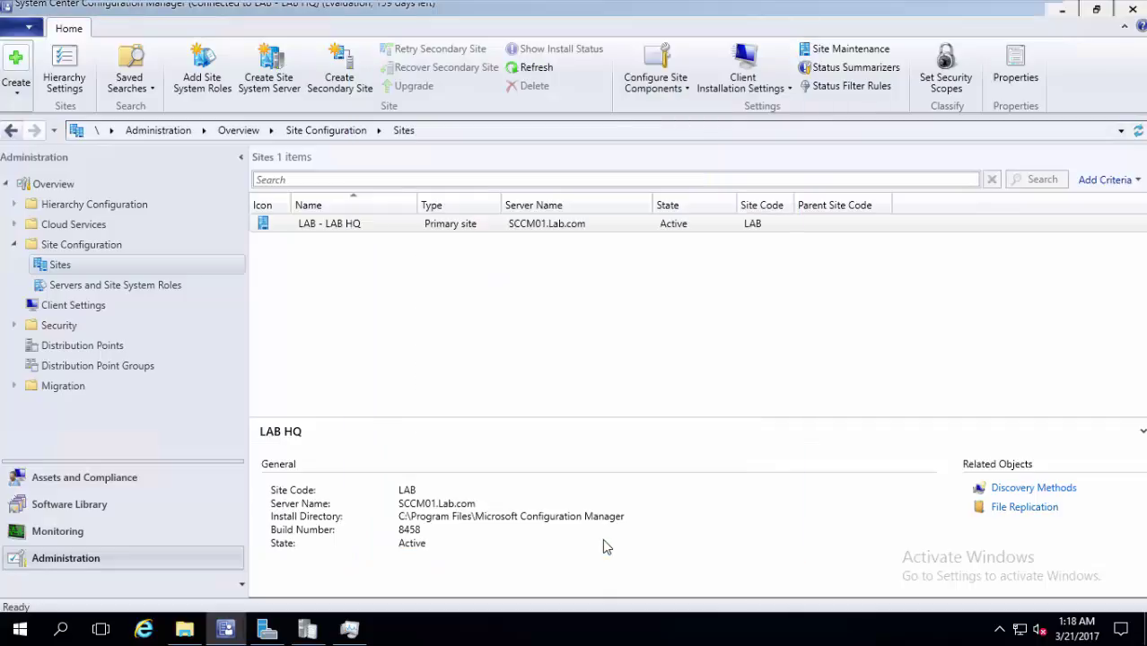
# Step: Run a site-wide synchronization from All Software Updates in the Software Library and check its entries in wsyncmgr.log
pyautogui.click(105, 509)
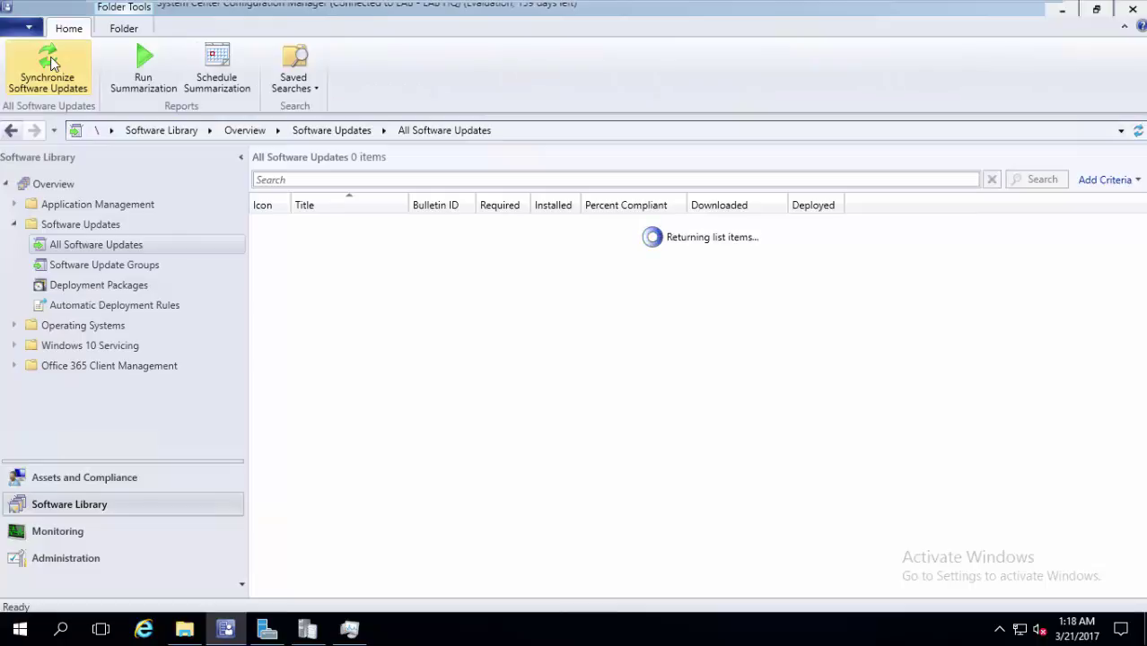
pyautogui.click(50, 63)
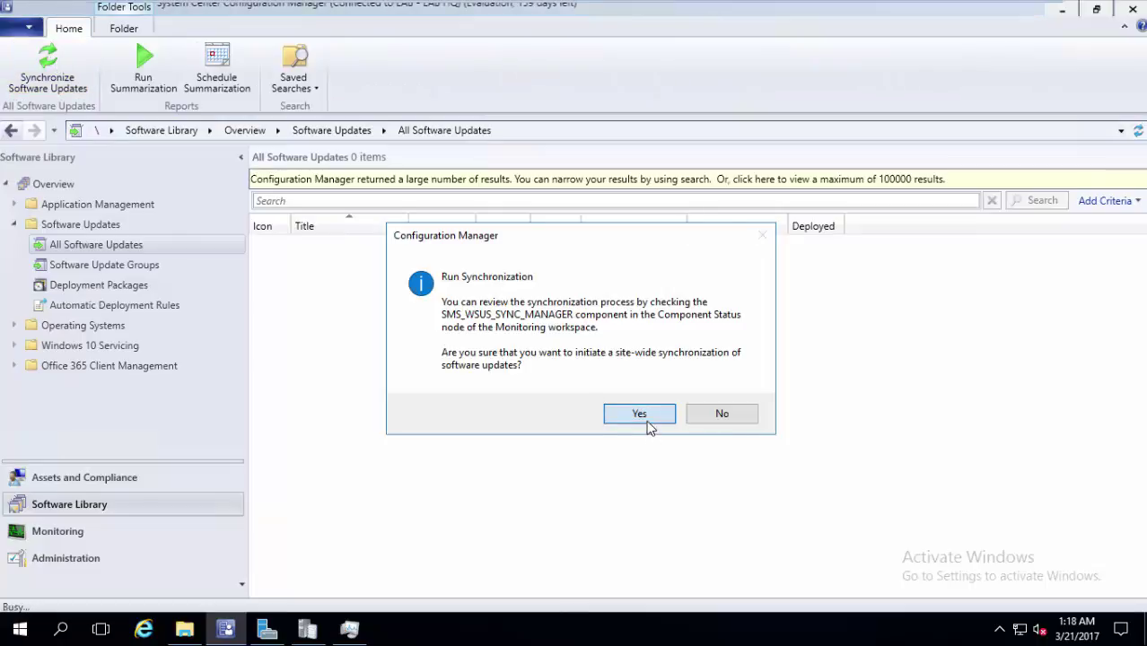
pyautogui.click(644, 418)
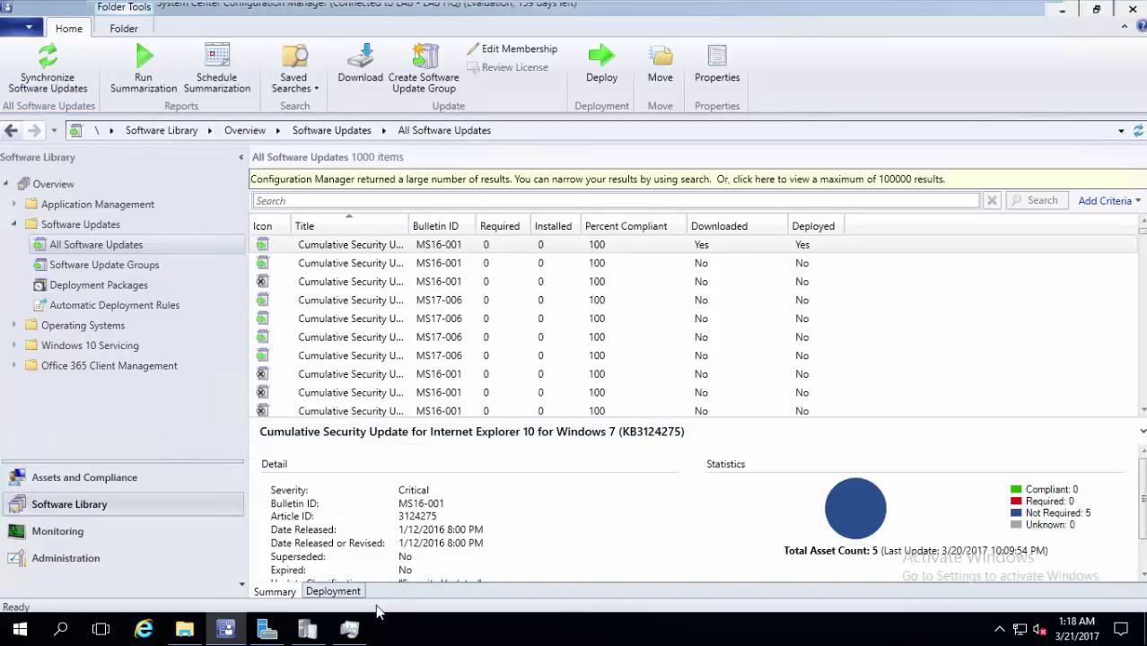
pyautogui.click(314, 631)
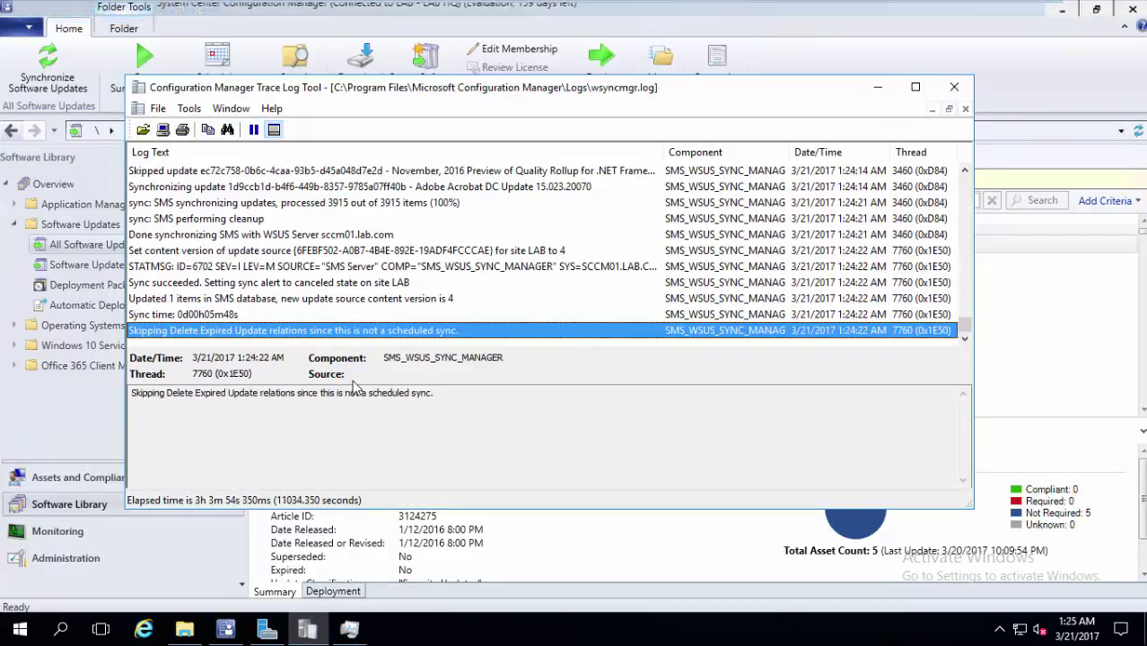
pyautogui.click(876, 87)
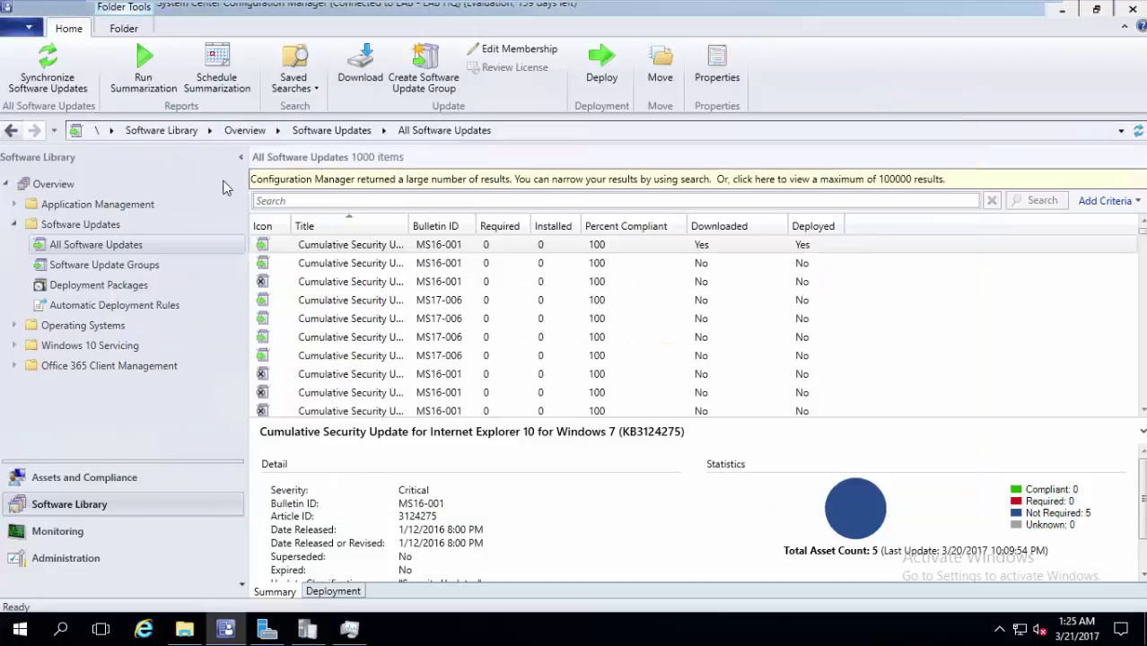
# Step: Search all software updates for "adobe" and widen the Title column to read the full update names
pyautogui.click(320, 199)
pyautogui.write('adobe')
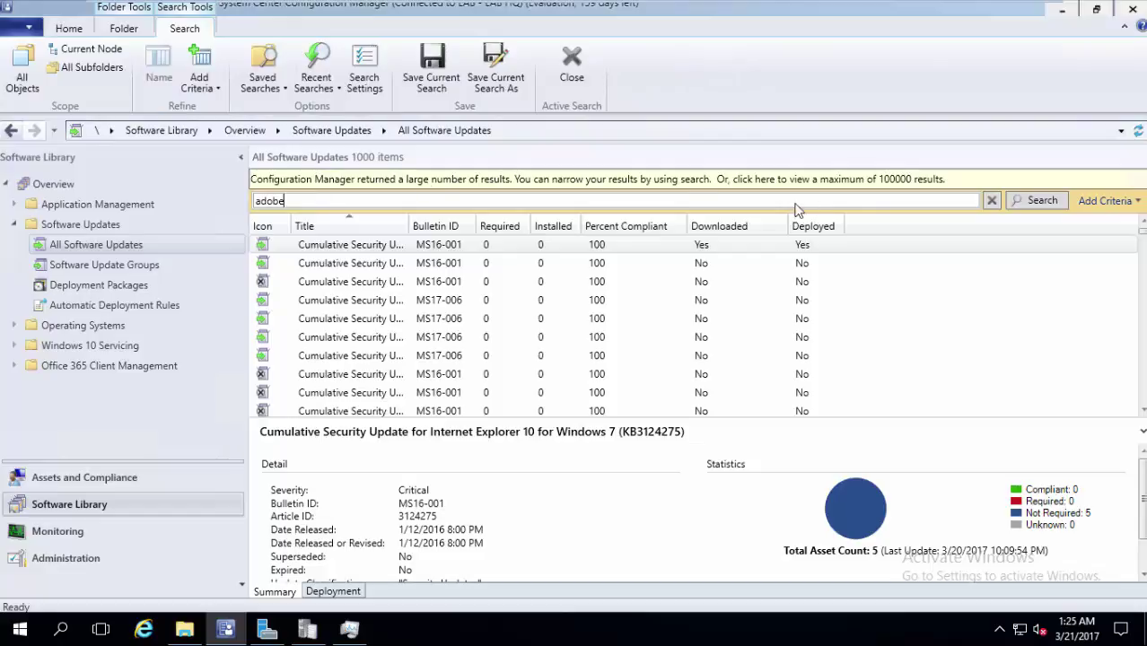
pyautogui.click(1038, 203)
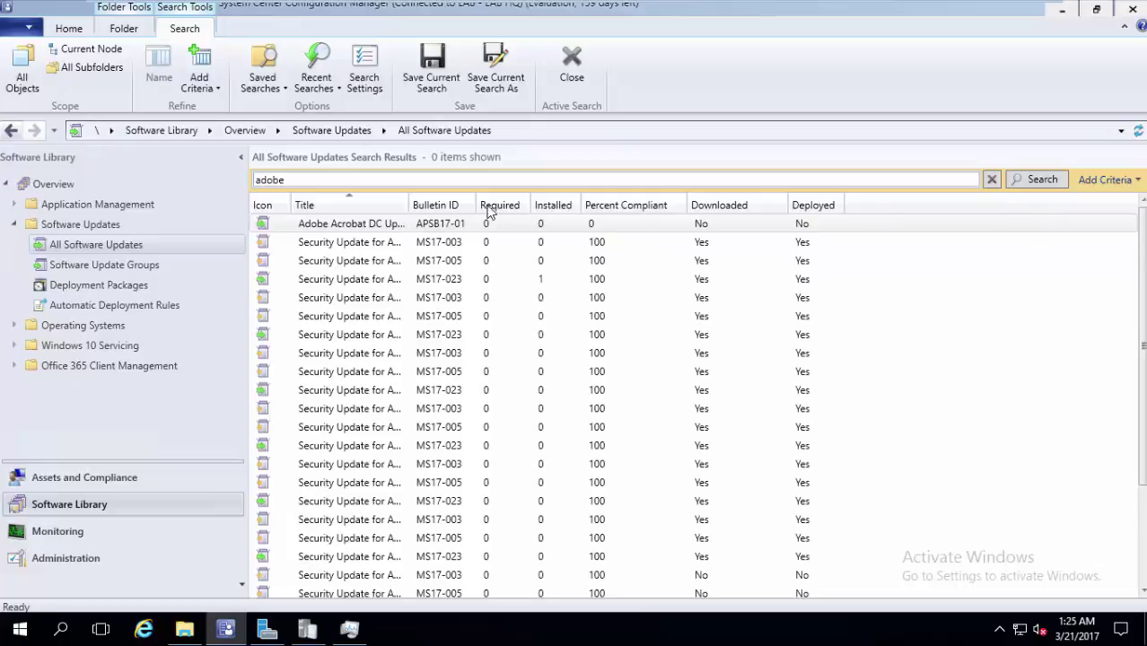
pyautogui.doubleClick(405, 194)
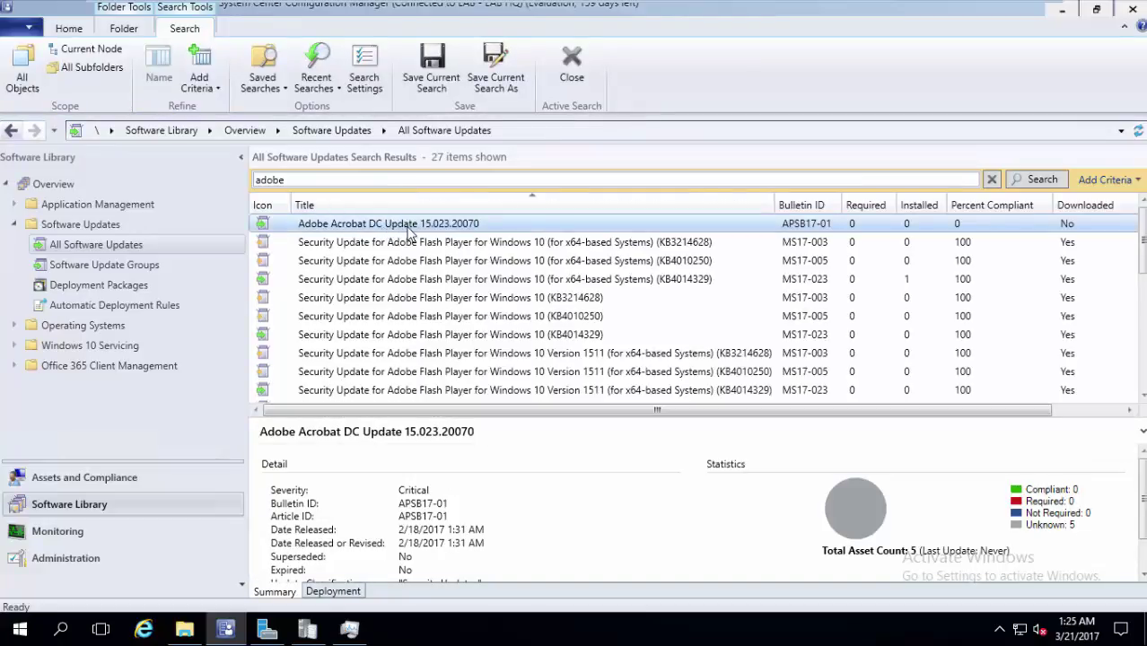
# Step: Start downloading Adobe Acrobat DC Update 15.023.20070 and look through the existing deployment packages without selecting one
pyautogui.rightClick(410, 232)
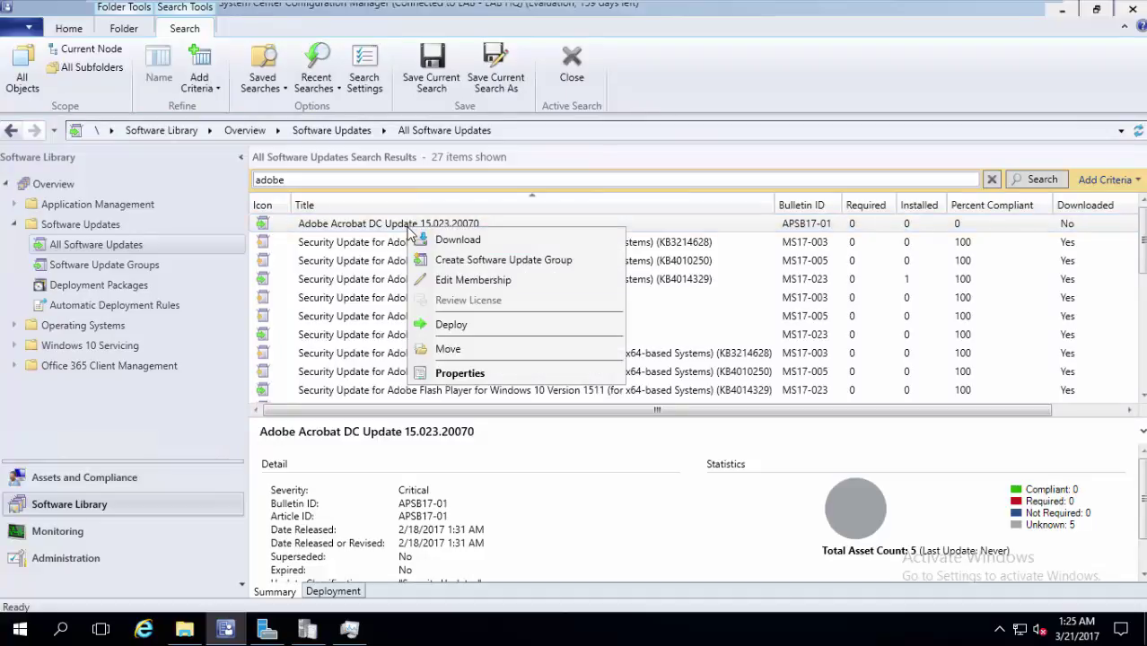
pyautogui.click(458, 240)
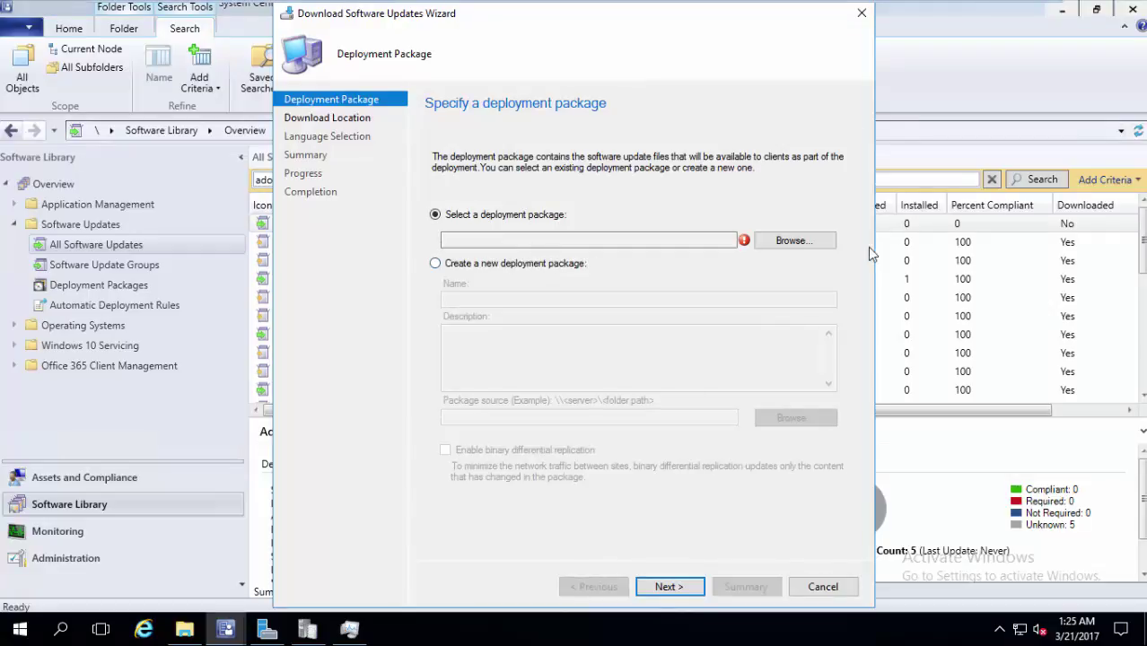
pyautogui.click(783, 240)
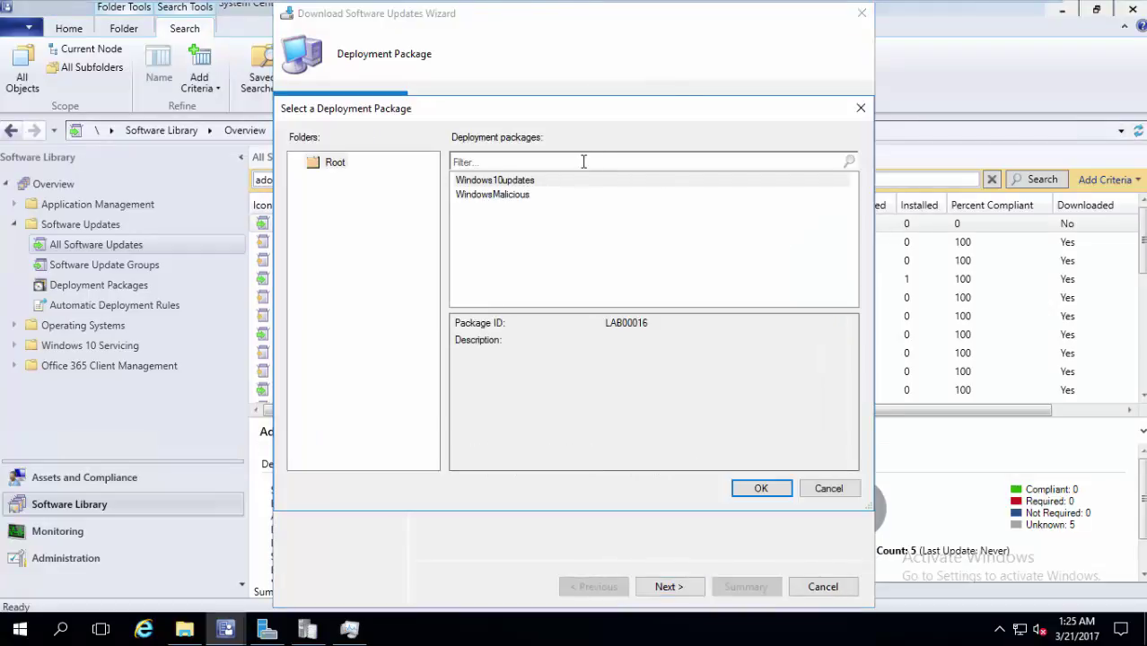
pyautogui.click(825, 491)
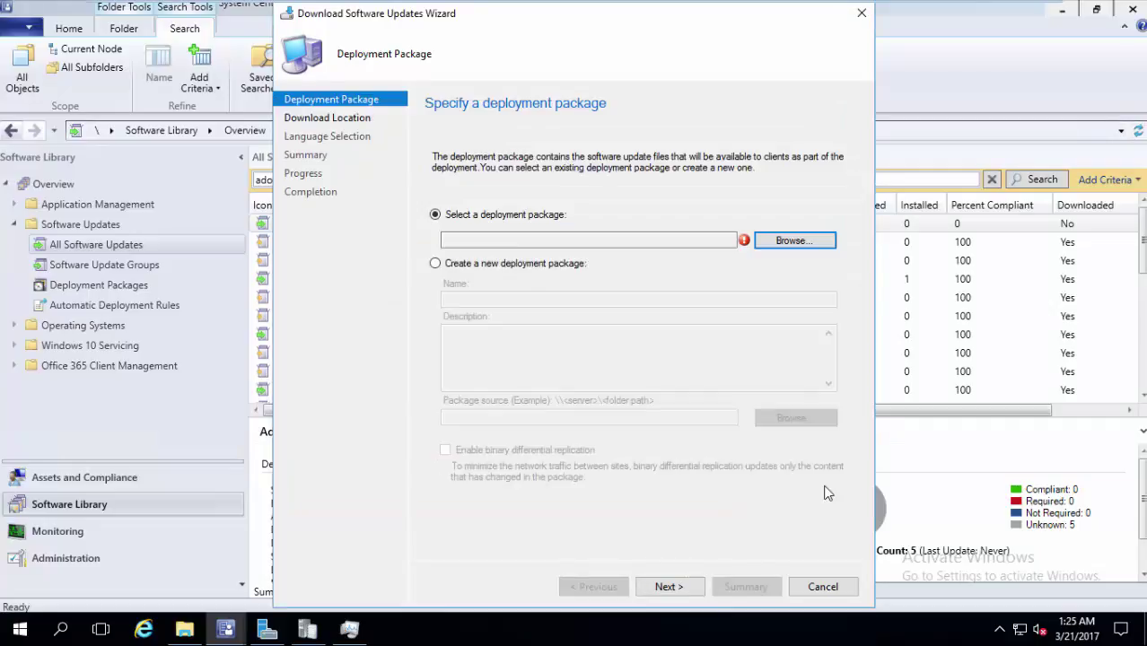
# Step: Specify a new deployment package named "3rd part" with the package source \\sccm01\UpdateServicesPackages\3rd
pyautogui.click(511, 263)
pyautogui.click(518, 299)
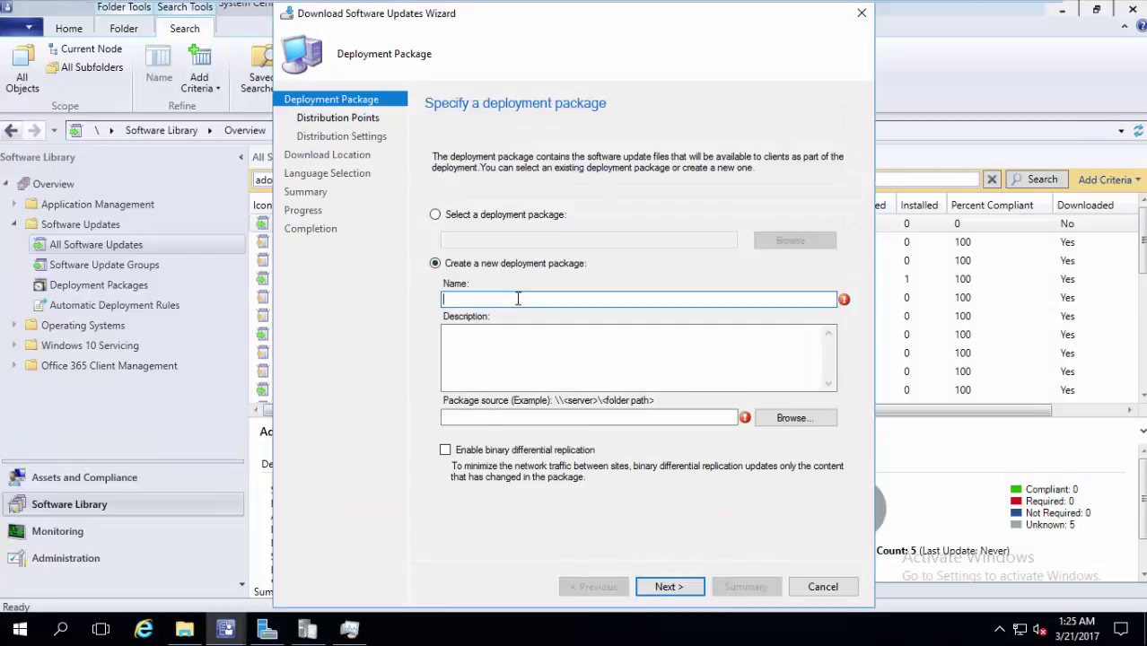
pyautogui.write('3rd part')
pyautogui.click(654, 420)
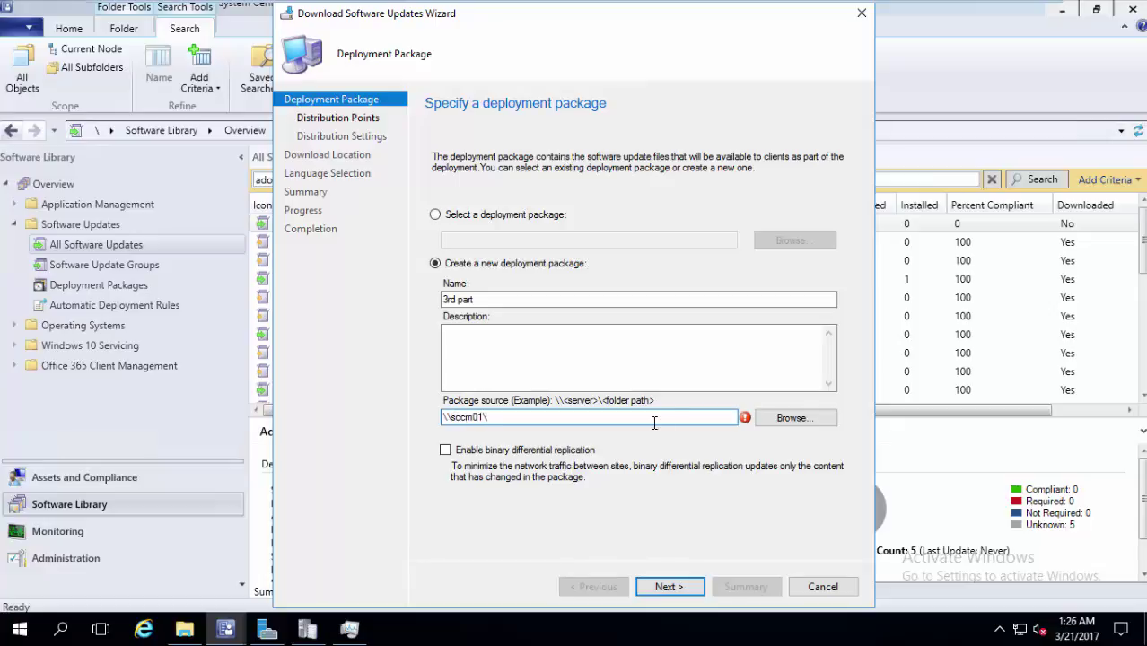
pyautogui.write('\\\\sccm01\\updateServicesPackages')
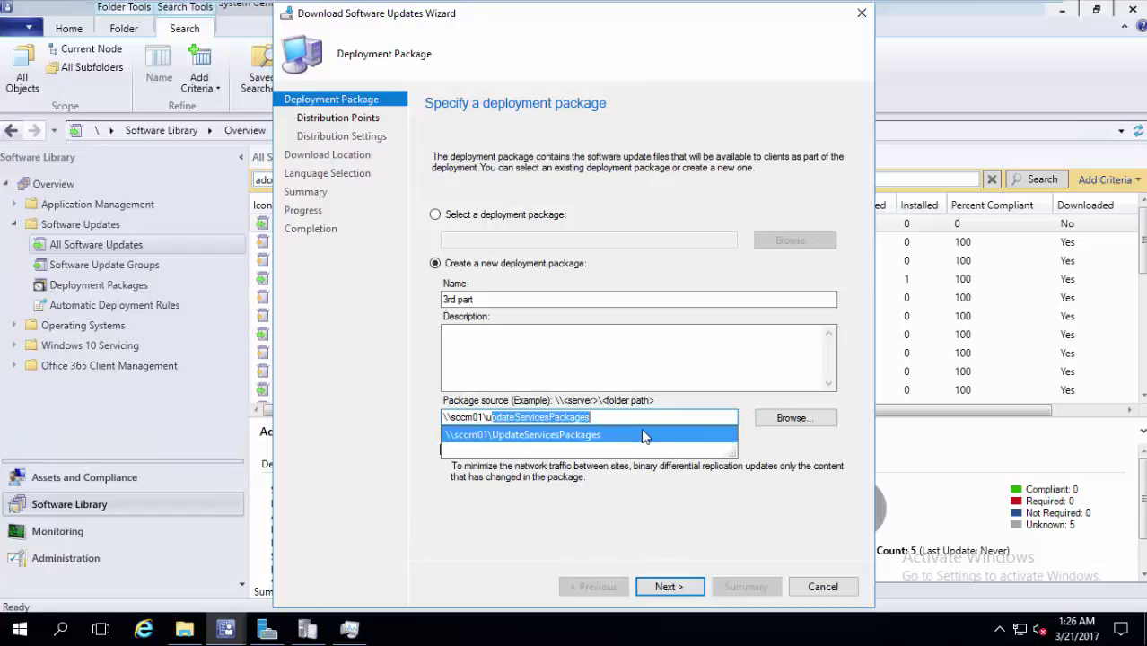
pyautogui.click(643, 435)
pyautogui.write('\\3rd')
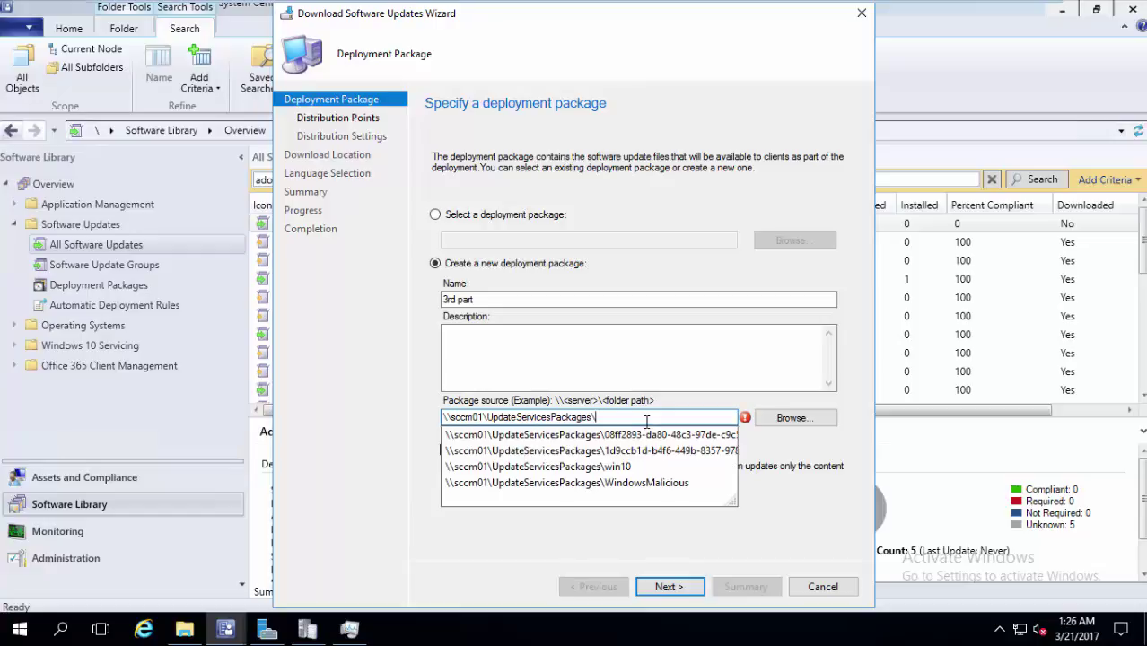
pyautogui.click(643, 586)
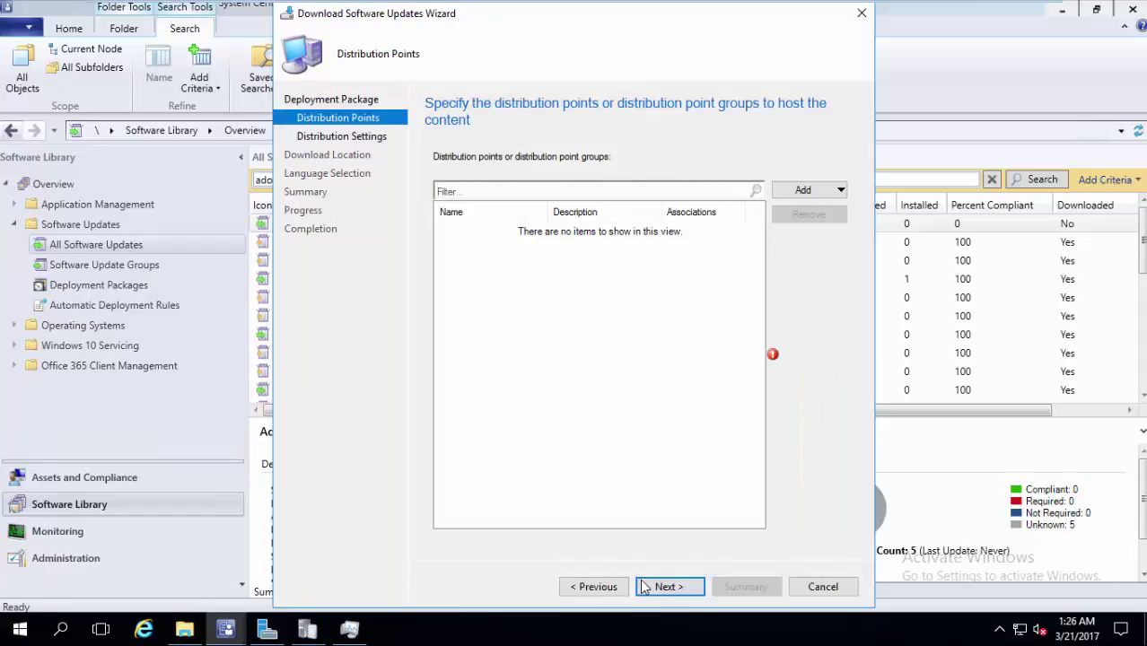
# Step: Add SCCM01.LAB.COM as the distribution point that hosts the package content
pyautogui.click(814, 191)
pyautogui.click(827, 214)
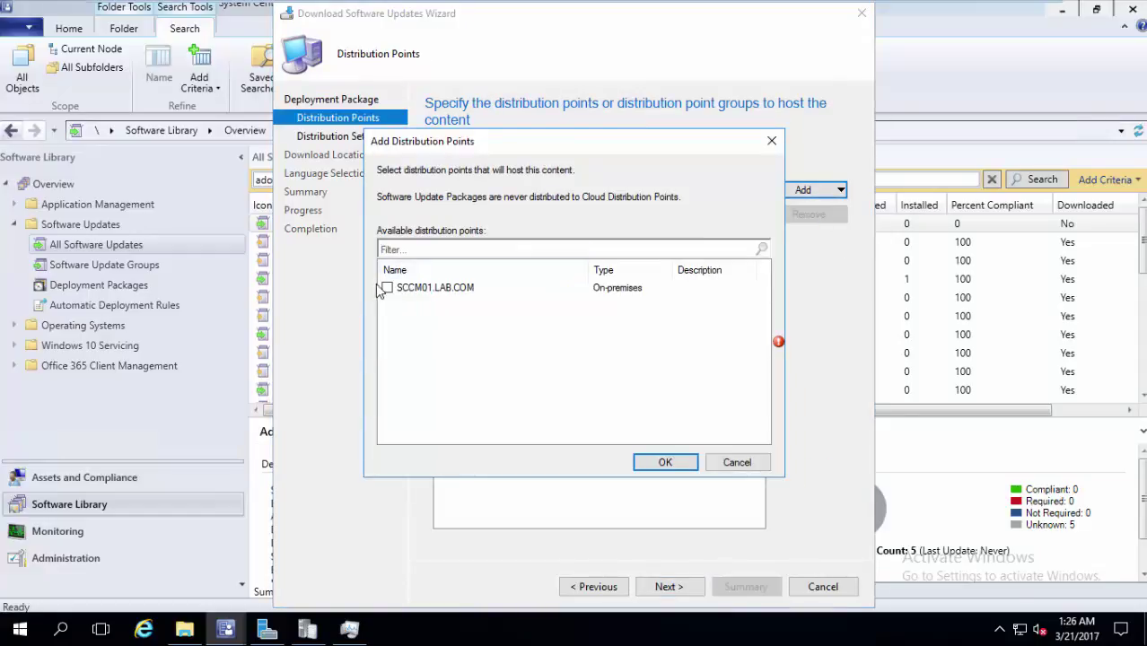
pyautogui.click(386, 288)
pyautogui.click(662, 461)
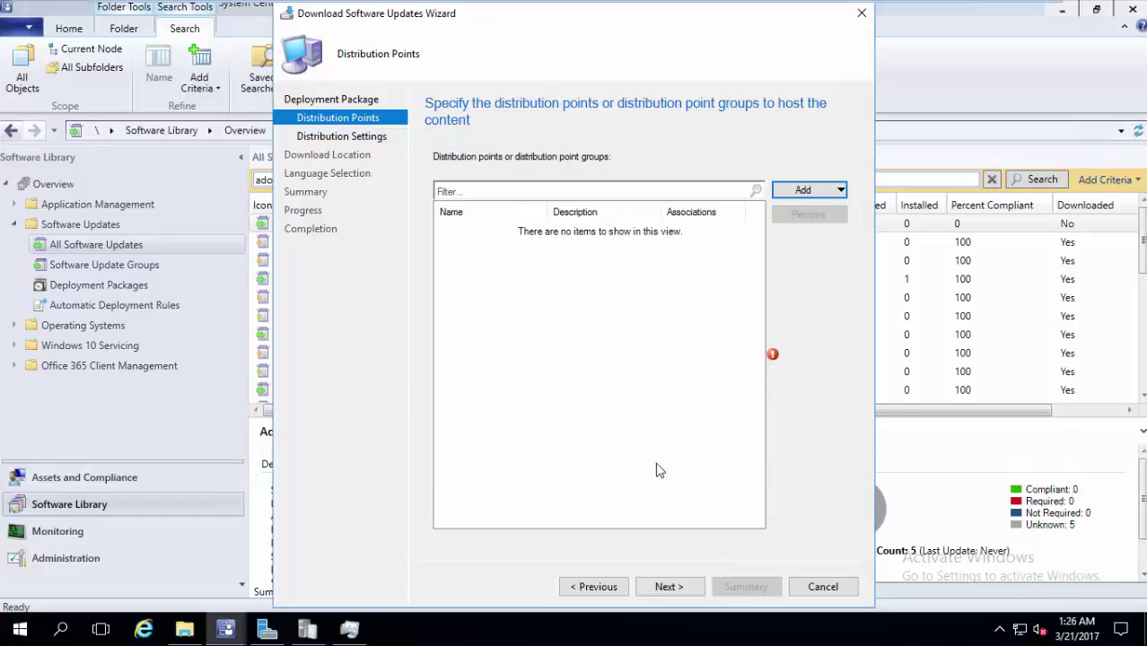
pyautogui.click(656, 594)
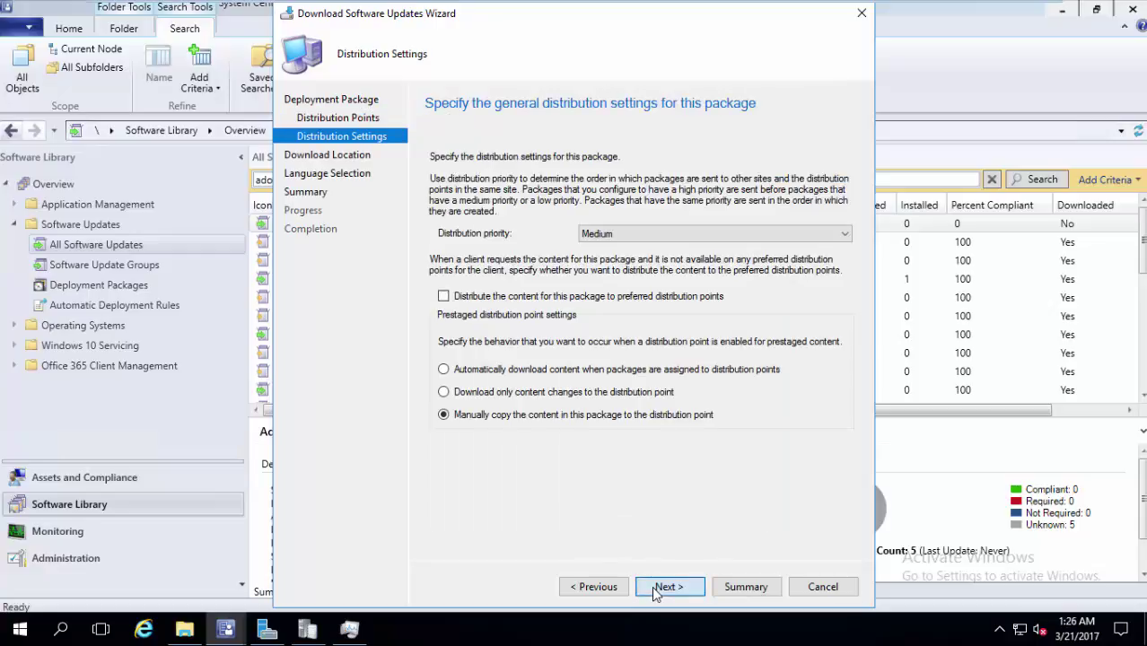
# Step: Complete the update download with Medium distribution priority, the Internet as download location and English as language
pyautogui.click(656, 594)
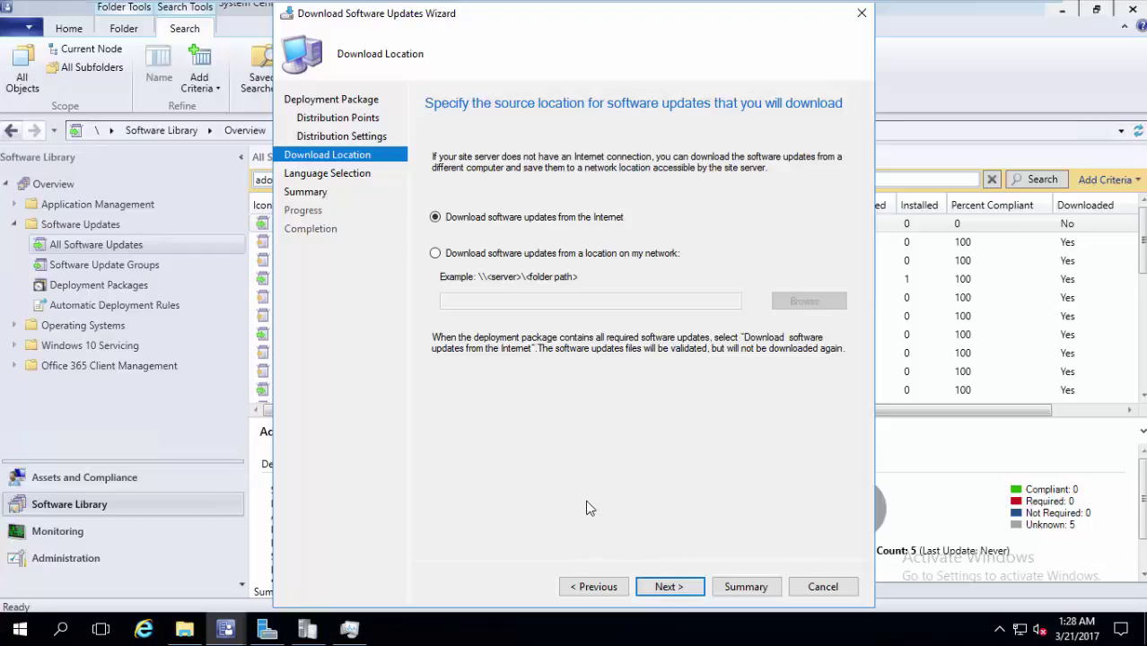
pyautogui.click(648, 587)
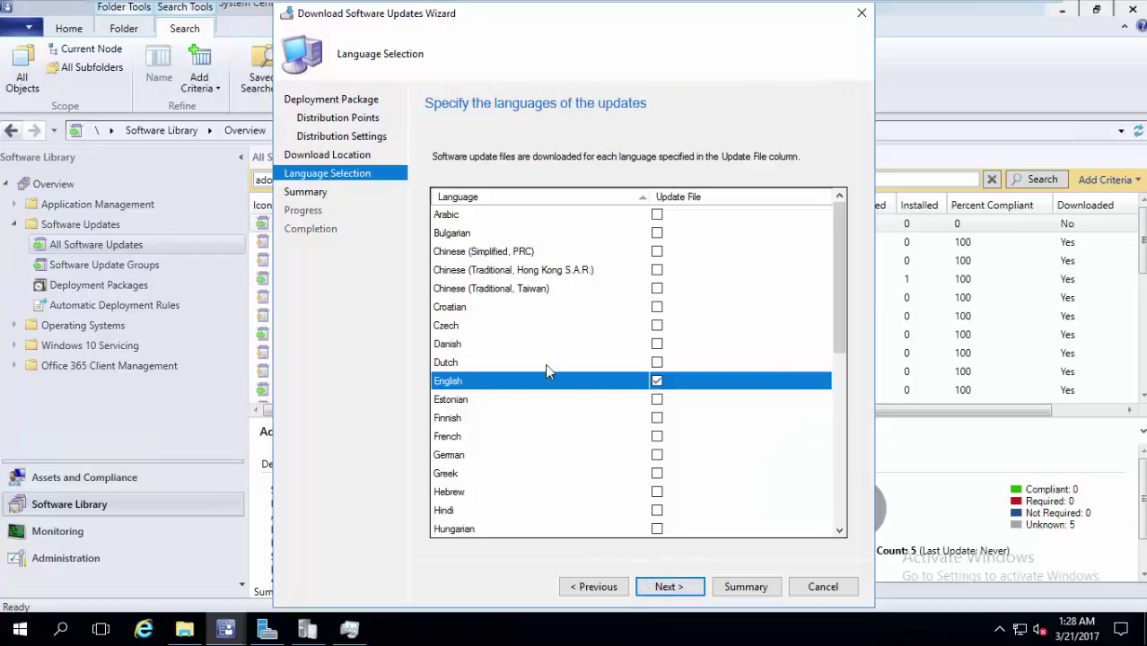
pyautogui.click(668, 588)
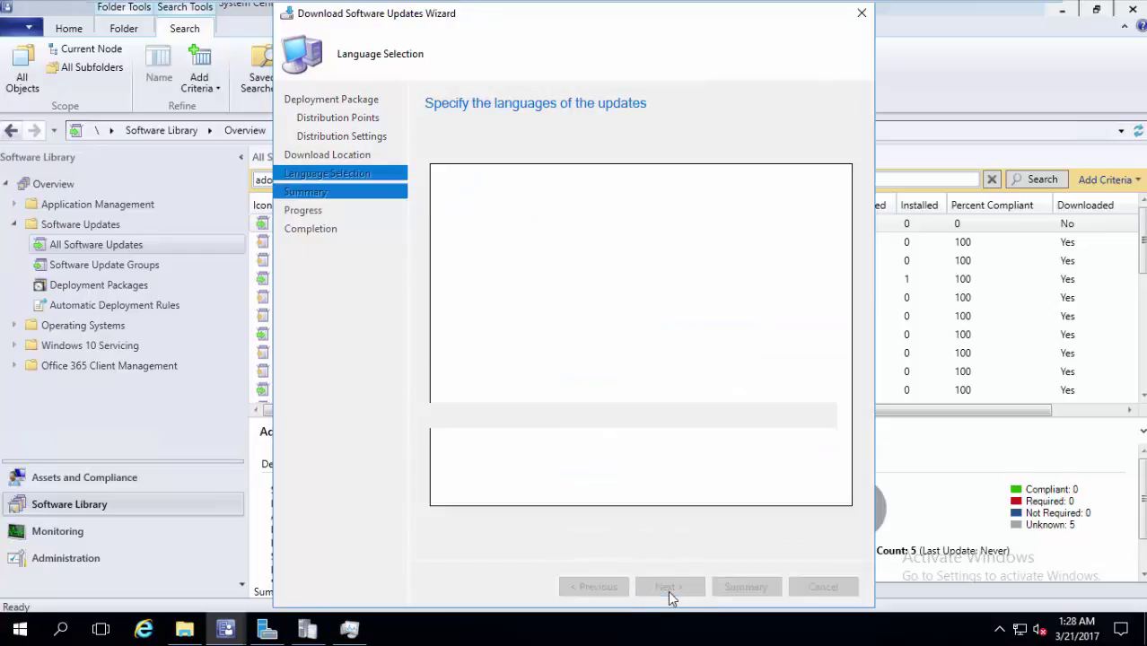
pyautogui.click(685, 588)
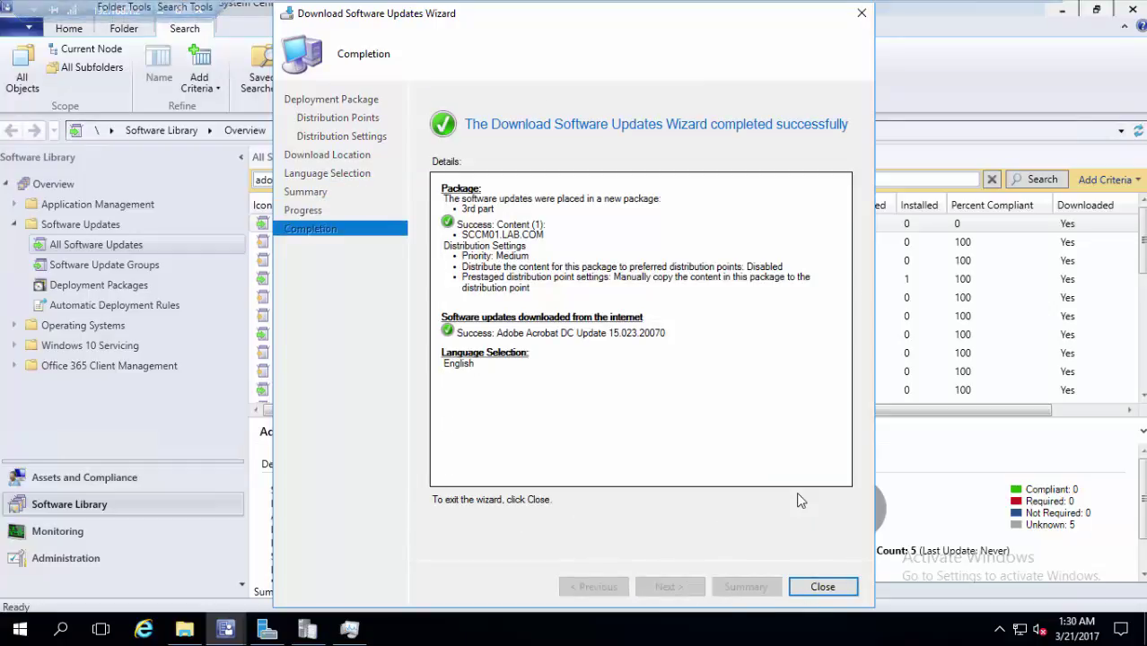
pyautogui.click(823, 587)
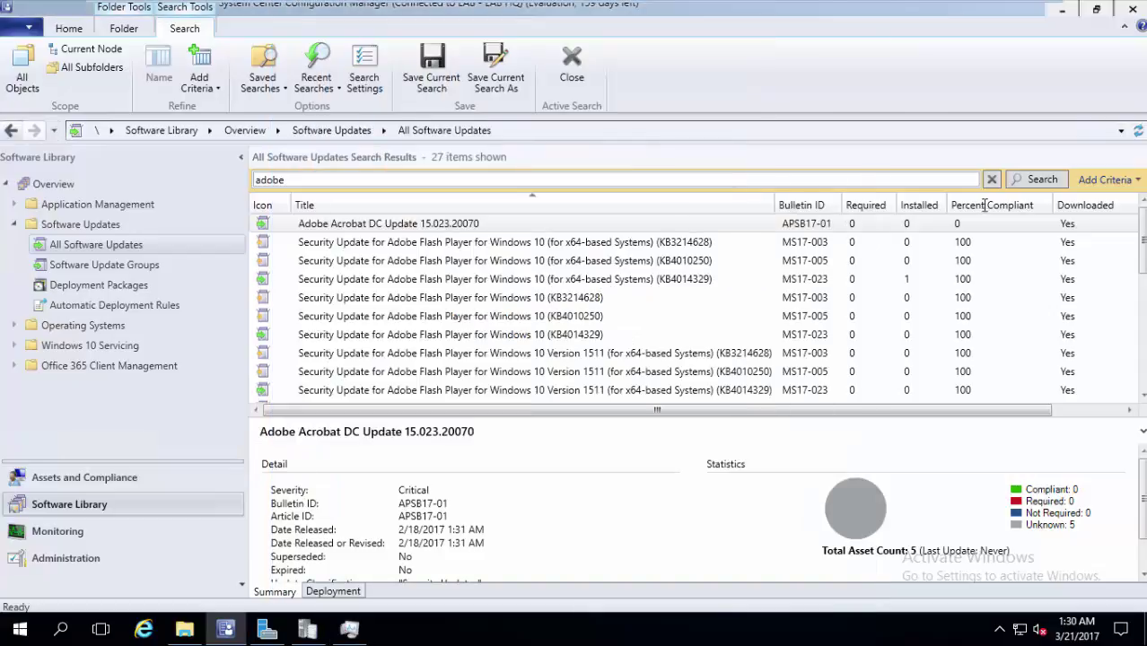
# Step: Switch to the DC01 virtual machine and unlock it with the Administrator account's password
pyautogui.click(581, 9)
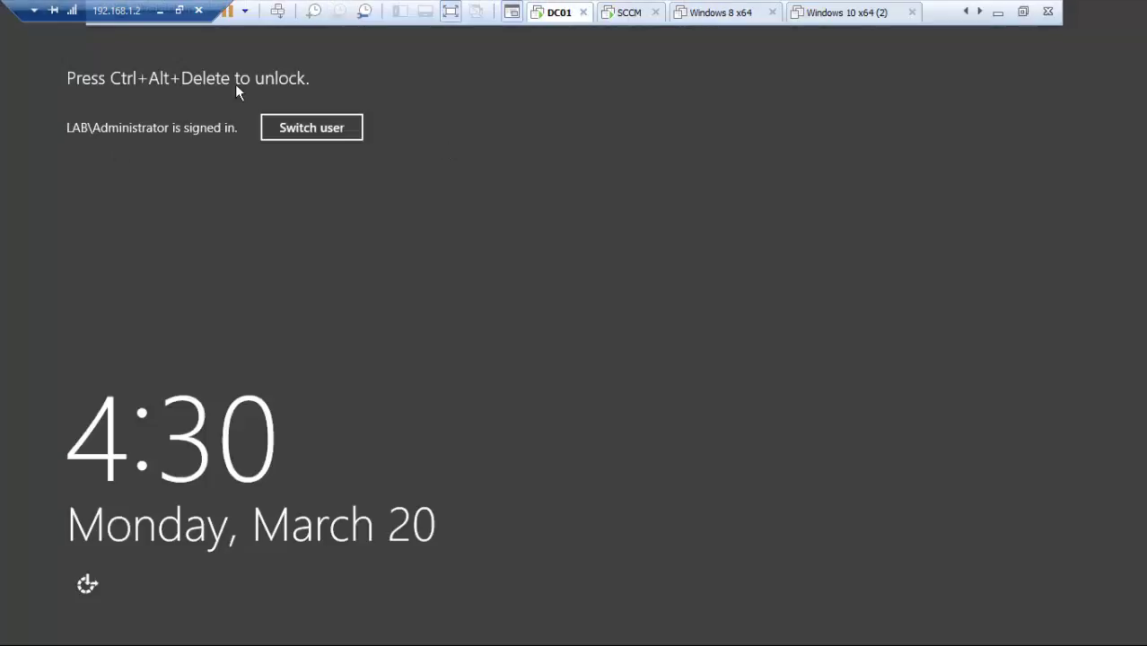
pyautogui.click(277, 10)
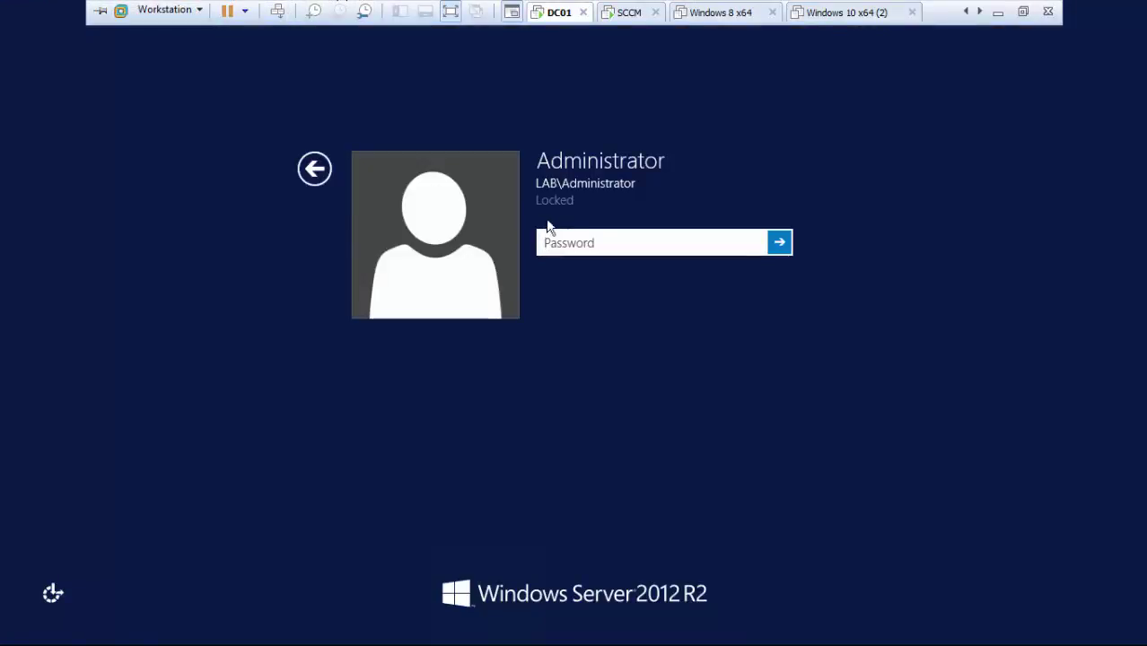
pyautogui.write('**')
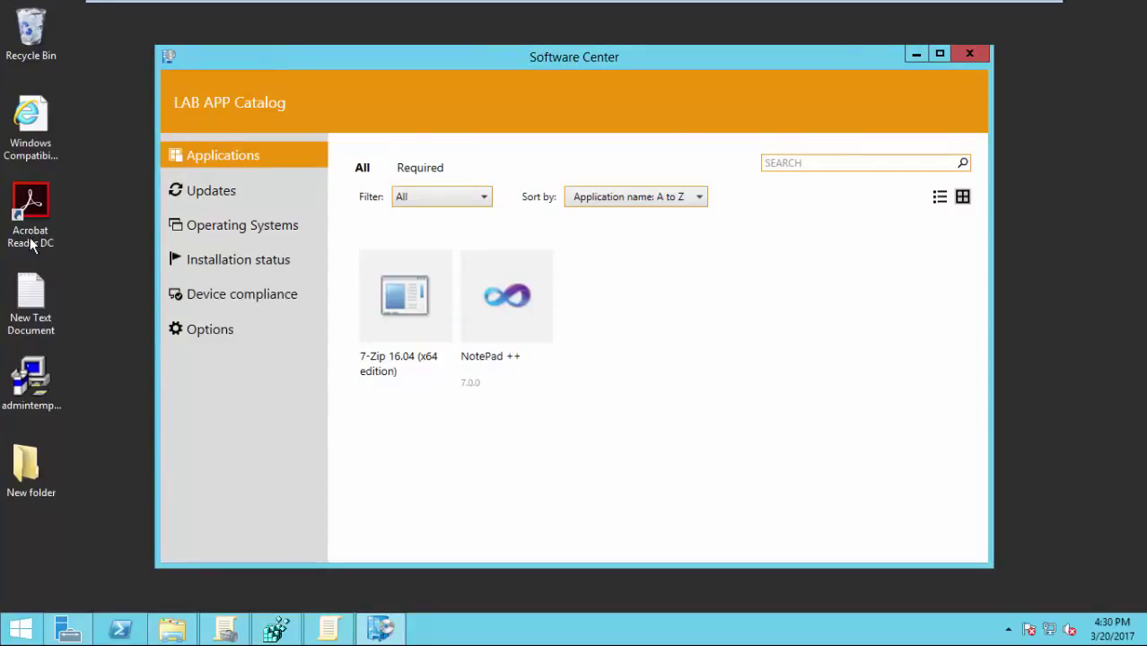
# Step: Open Acrobat Reader DC on DC01 and check the installed version in its About information
pyautogui.click(32, 239)
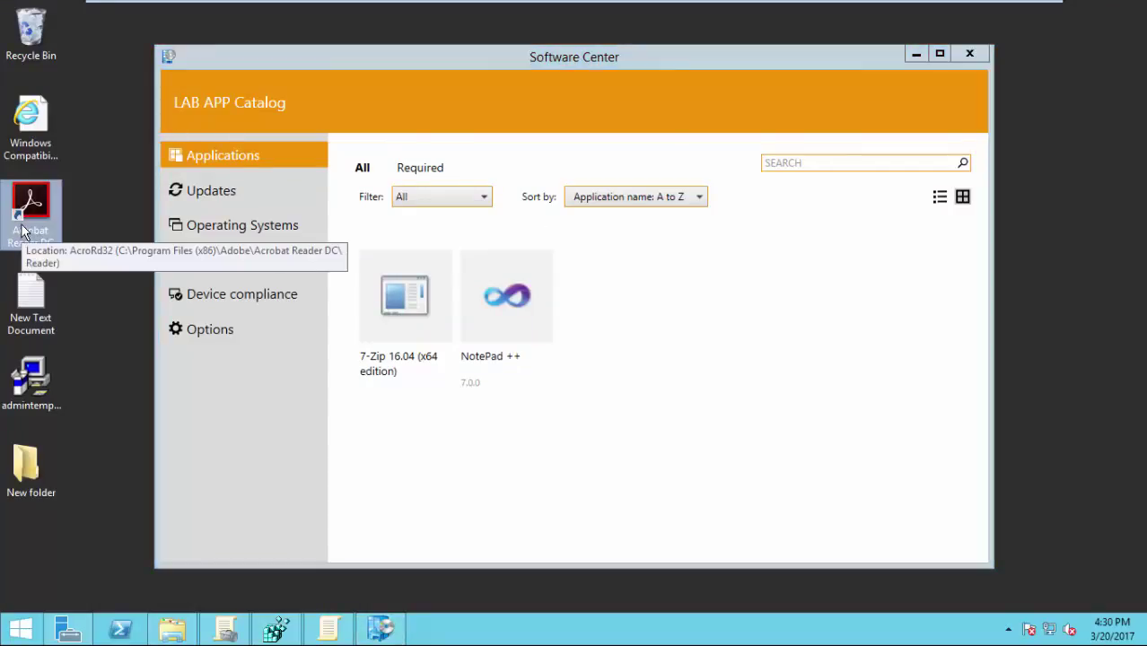
pyautogui.doubleClick(31, 209)
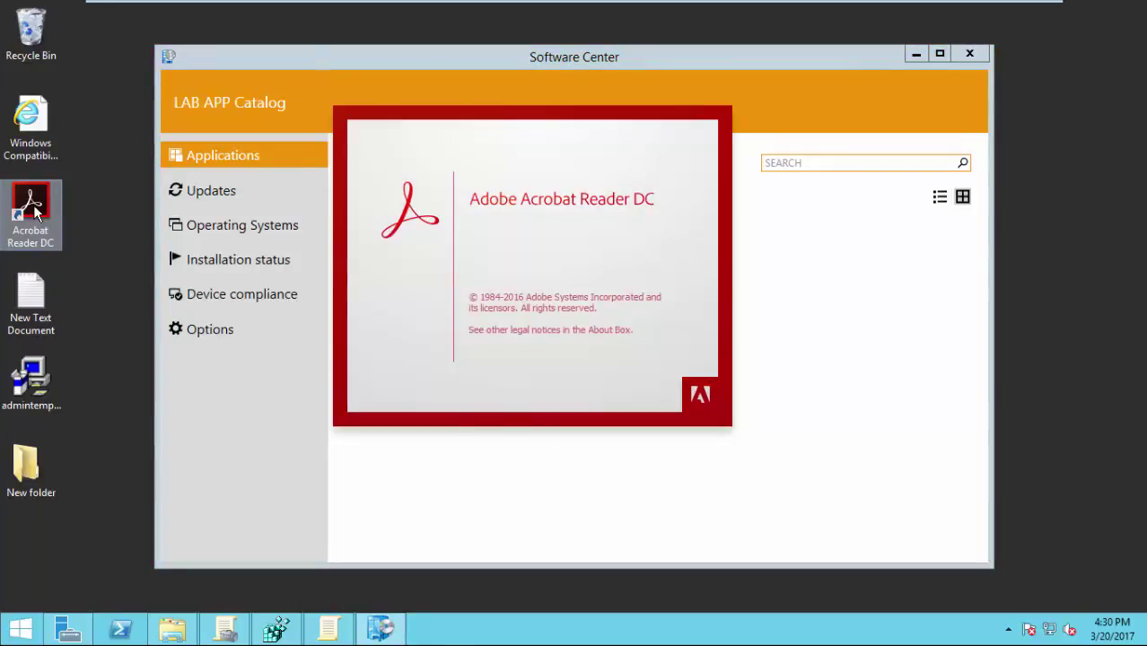
pyautogui.click(152, 28)
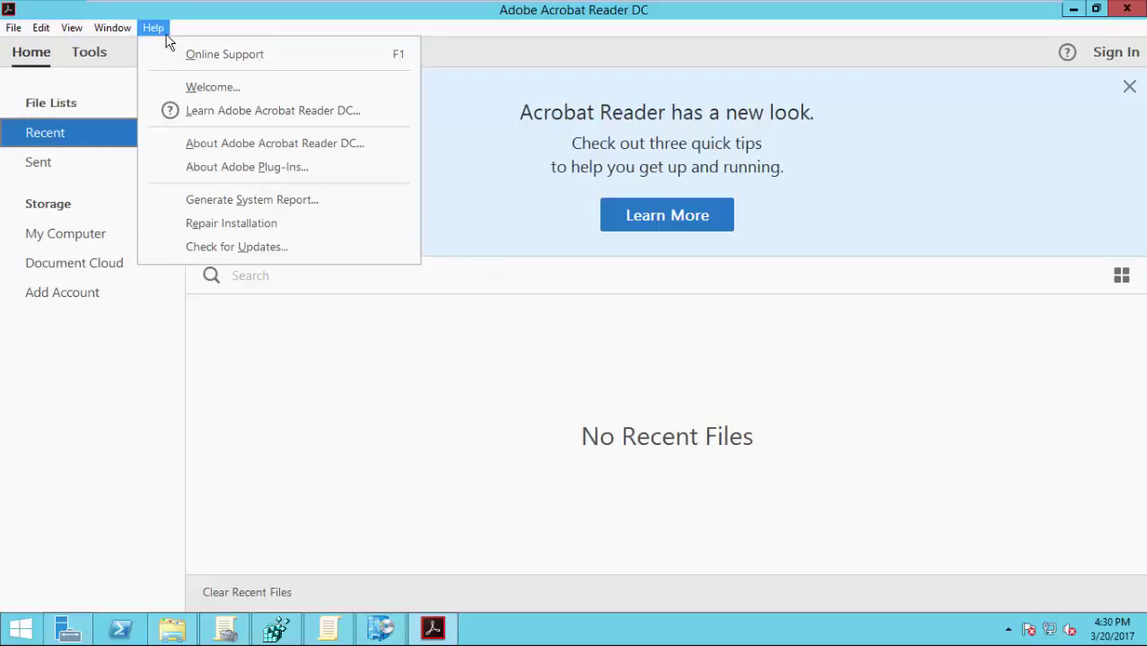
pyautogui.click(253, 144)
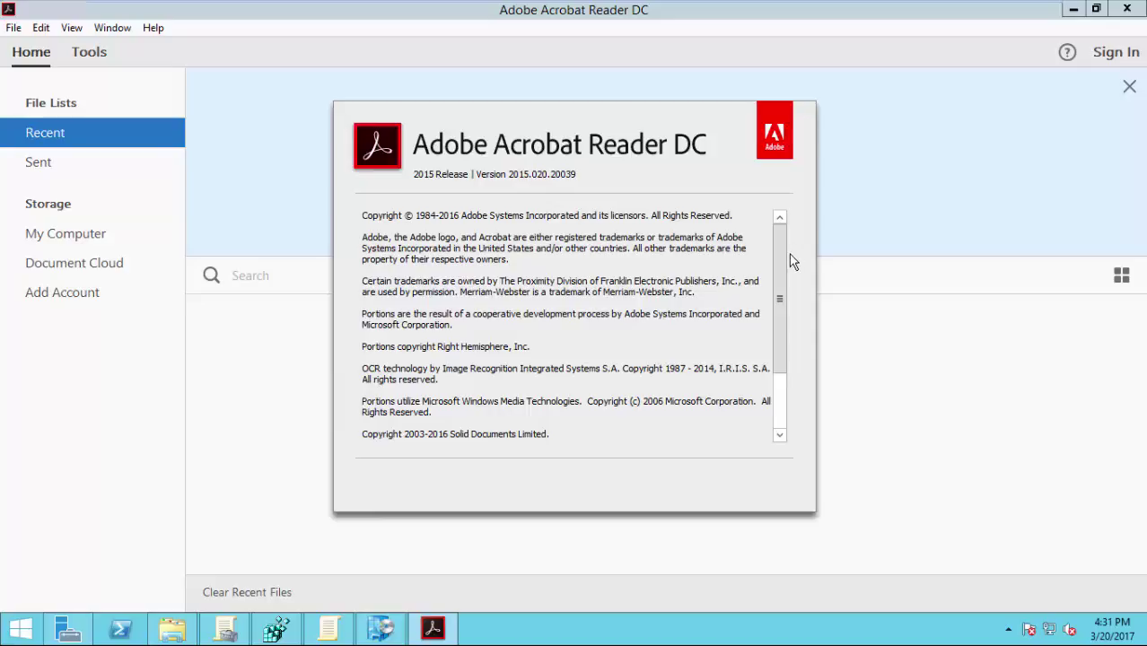
pyautogui.scroll(-3, 785, 351)
pyautogui.moveTo(785, 350); pyautogui.dragTo(769, 145)
# Step: Switch to the Configuration Manager virtual machine and start a deployment of Adobe Acrobat DC Update 15.023.20070 to the All Systems collection
pyautogui.moveTo(731, 7)
pyautogui.click(633, 10)
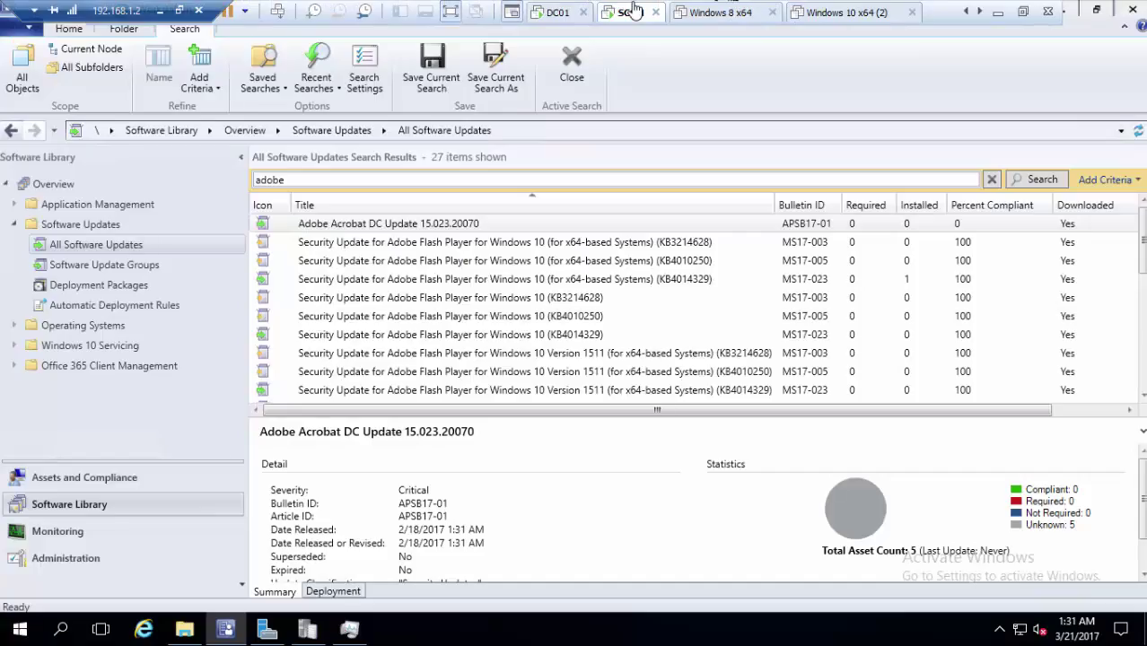
pyautogui.rightClick(604, 231)
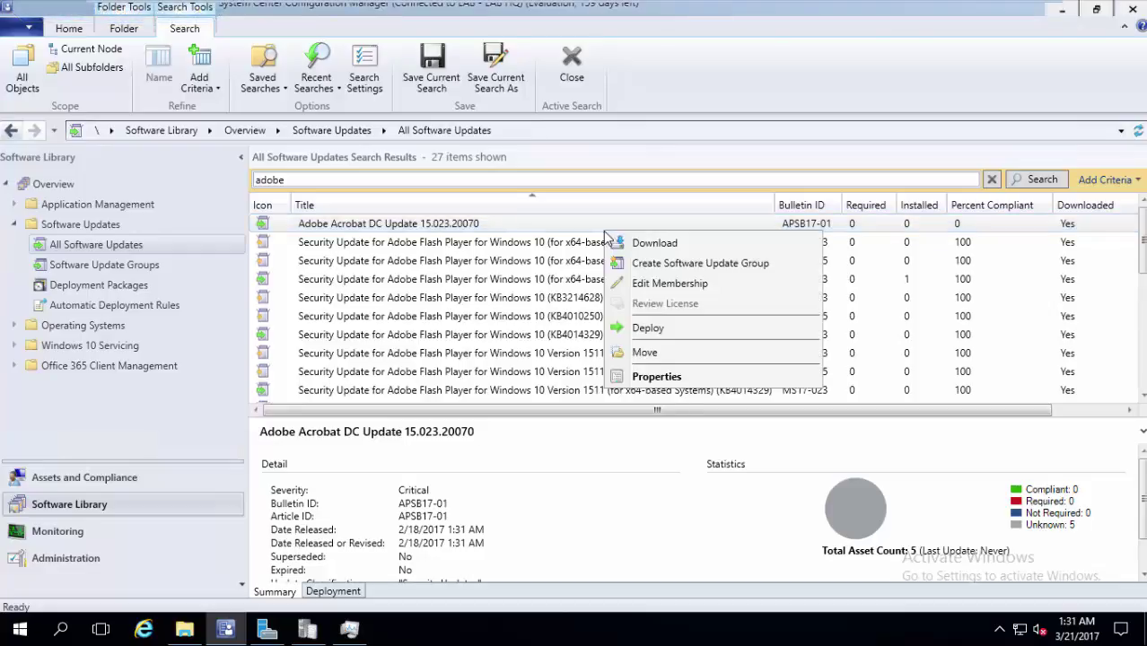
pyautogui.click(654, 330)
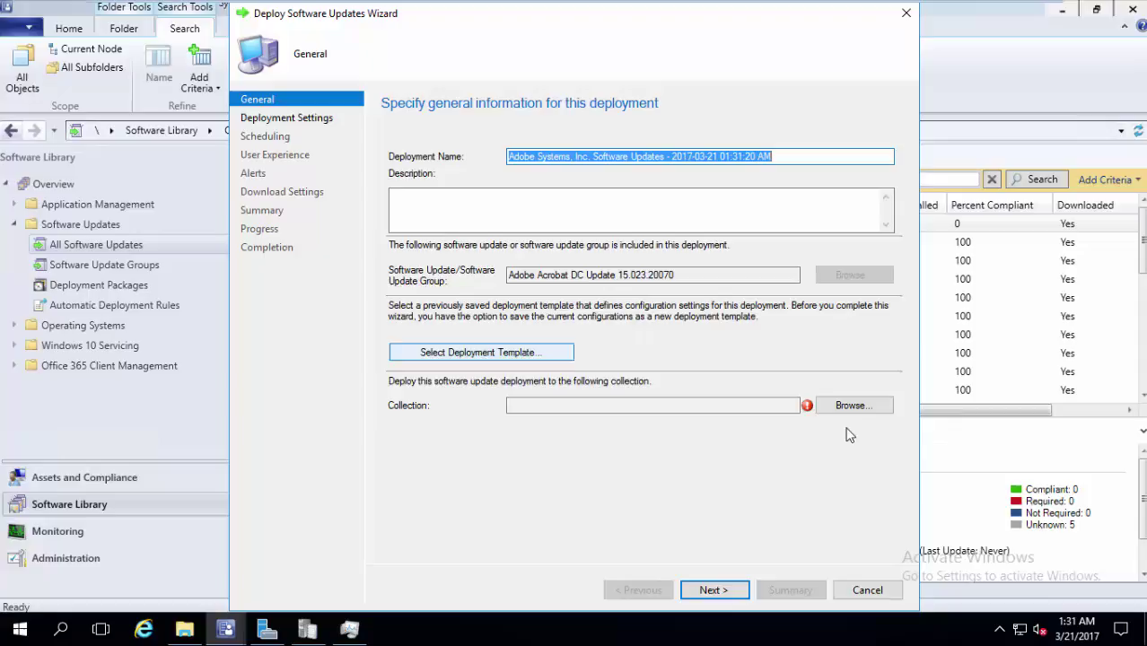
pyautogui.click(851, 405)
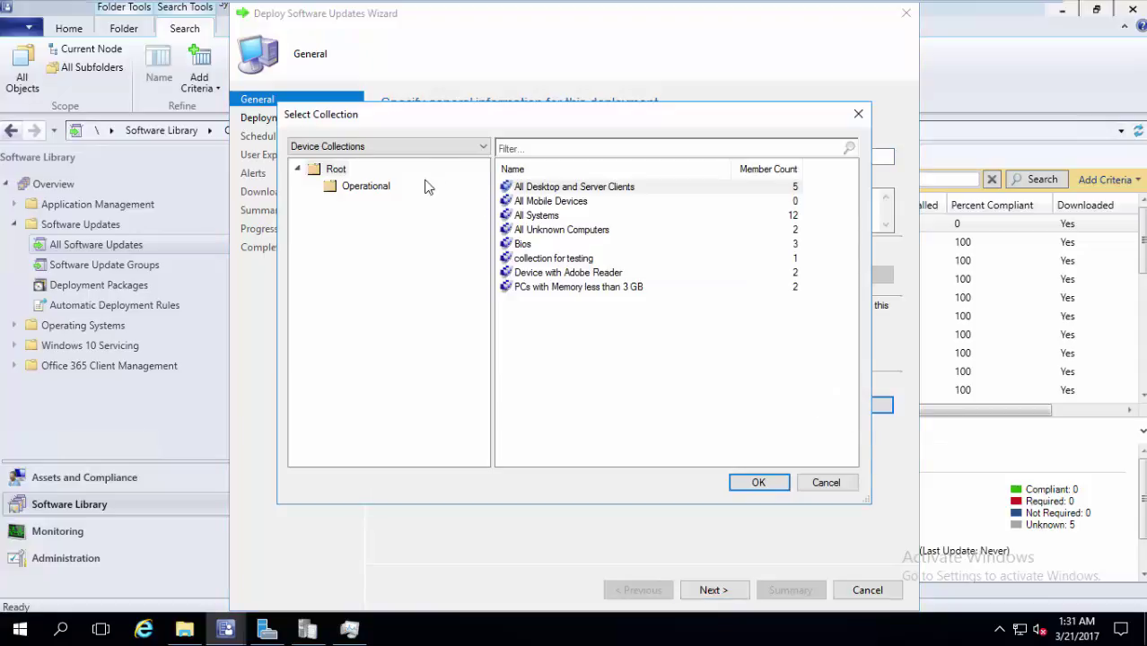
pyautogui.click(545, 218)
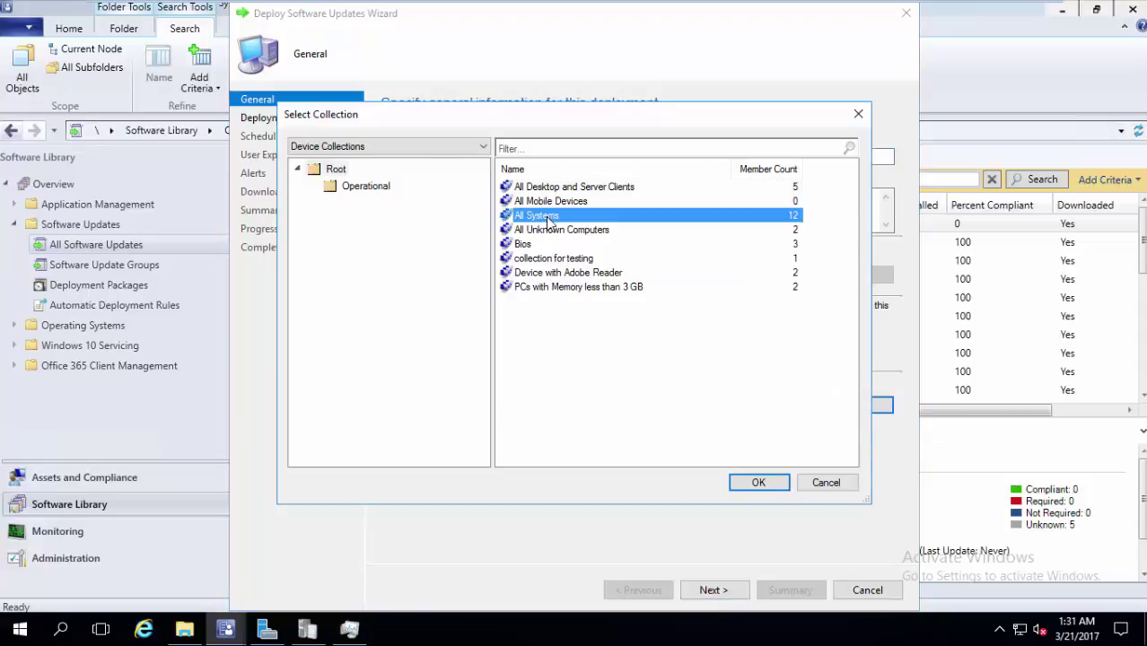
pyautogui.click(761, 482)
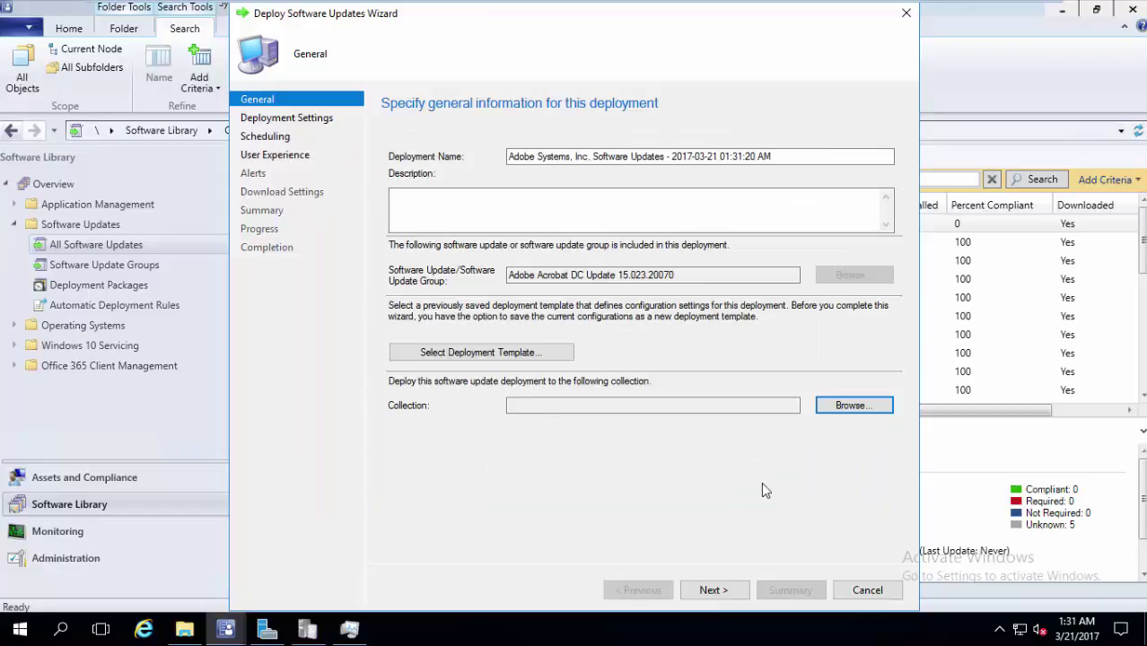
pyautogui.click(709, 589)
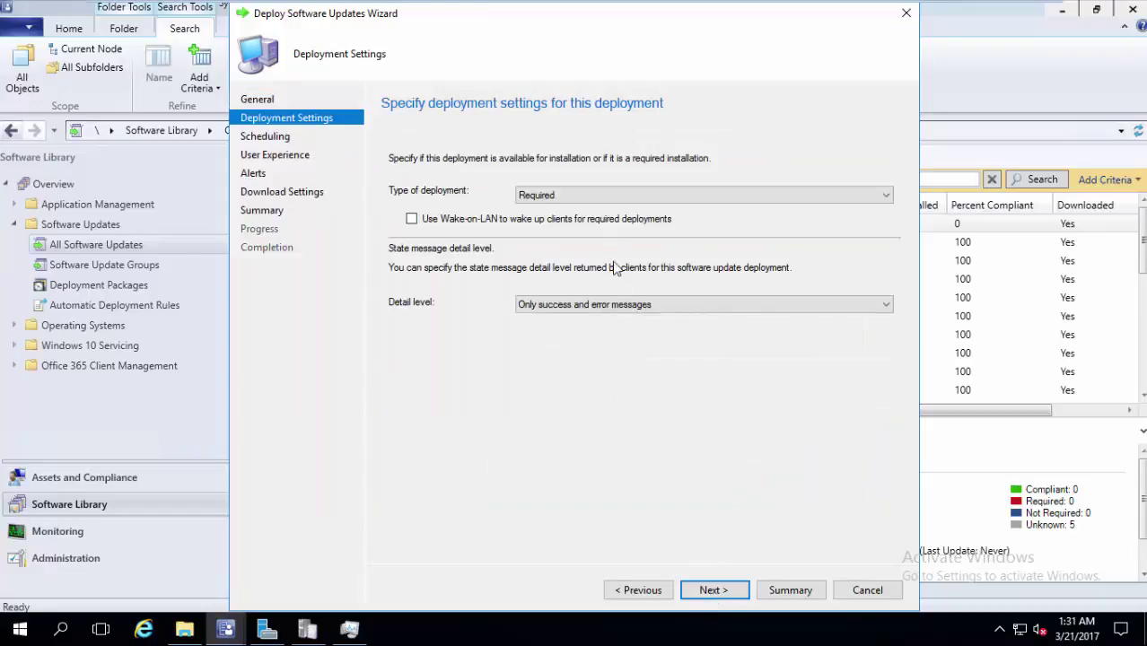
# Step: Keep the deployment type Required with success and error messages only, and accept the default scheduling, user experience, alert and download settings up to the summary
pyautogui.click(712, 588)
pyautogui.click(714, 590)
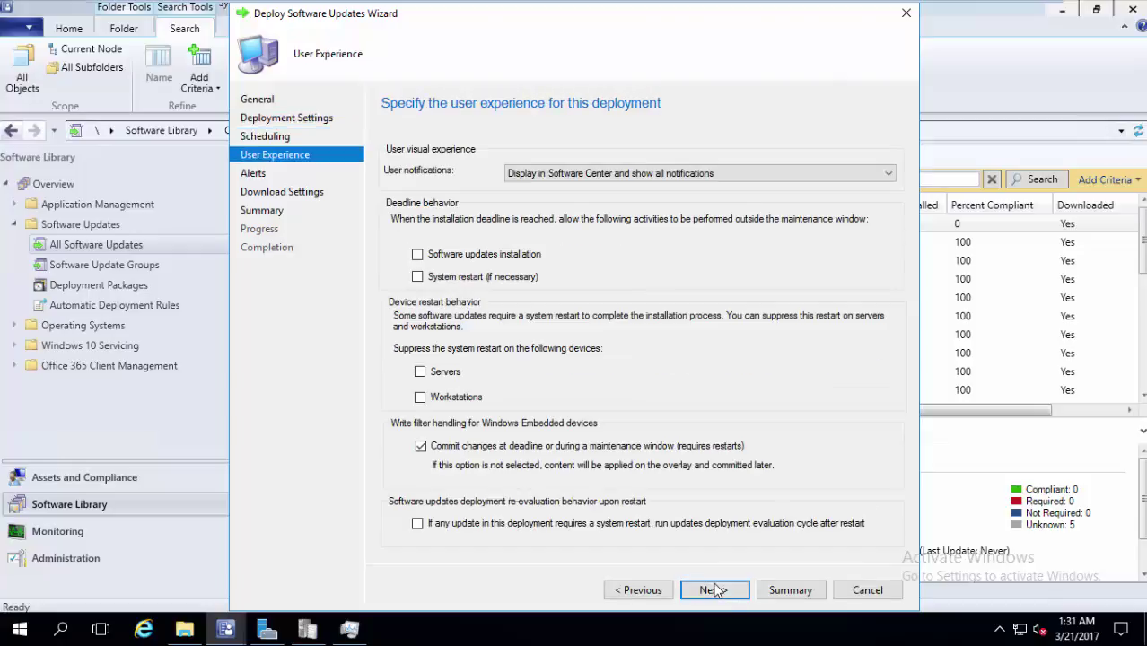
pyautogui.click(713, 590)
pyautogui.click(713, 590)
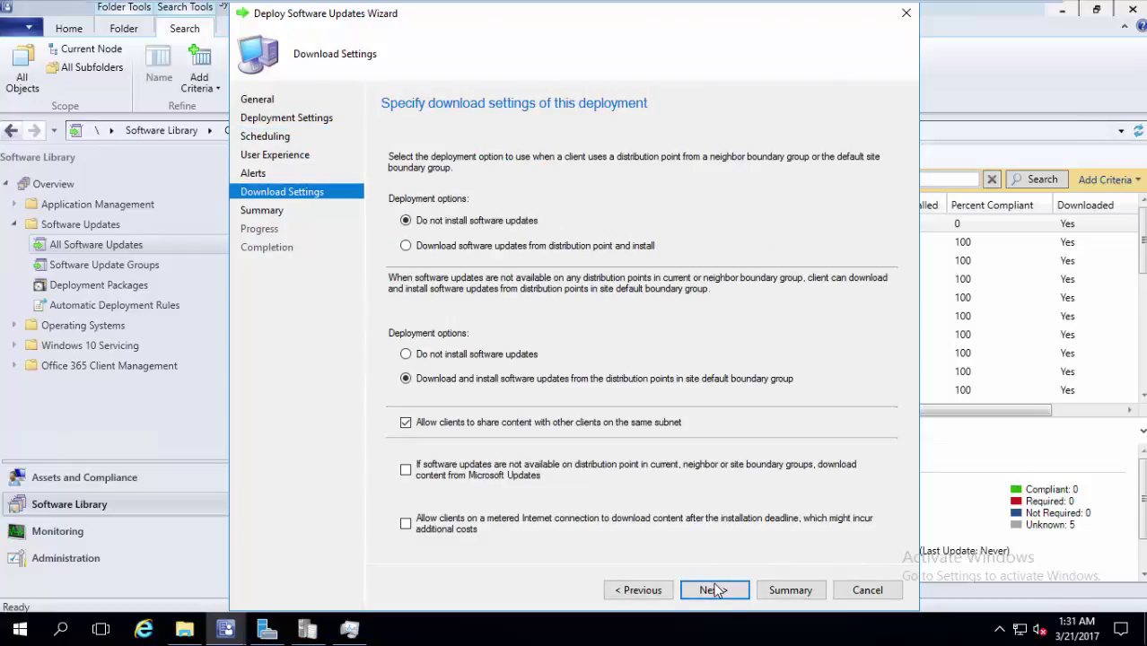
pyautogui.click(713, 590)
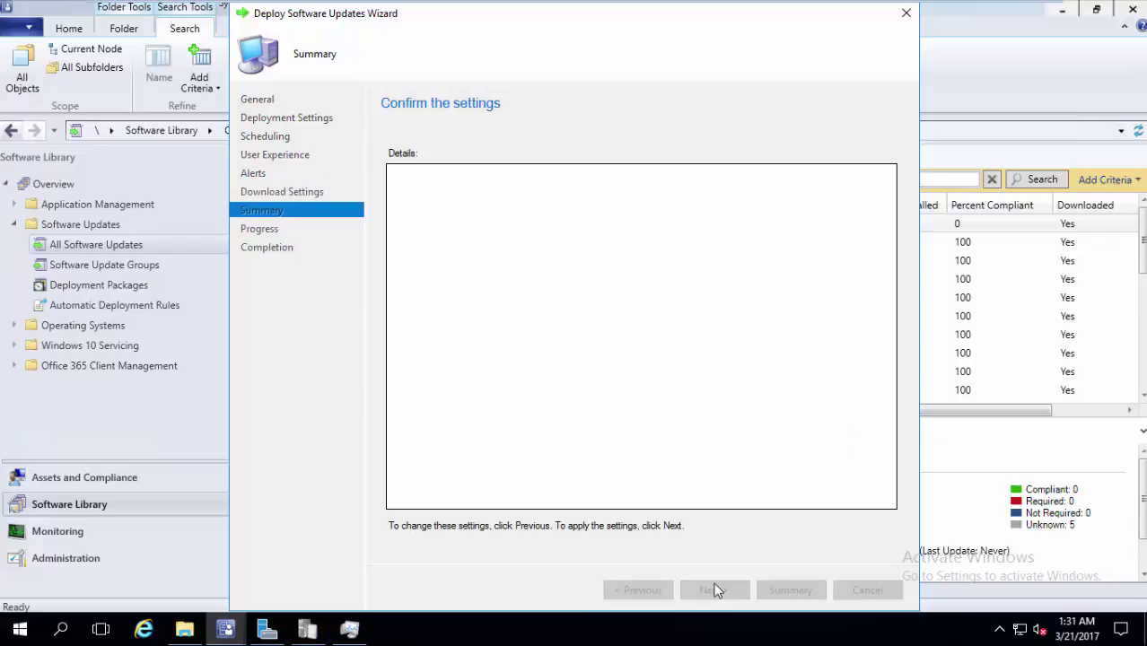